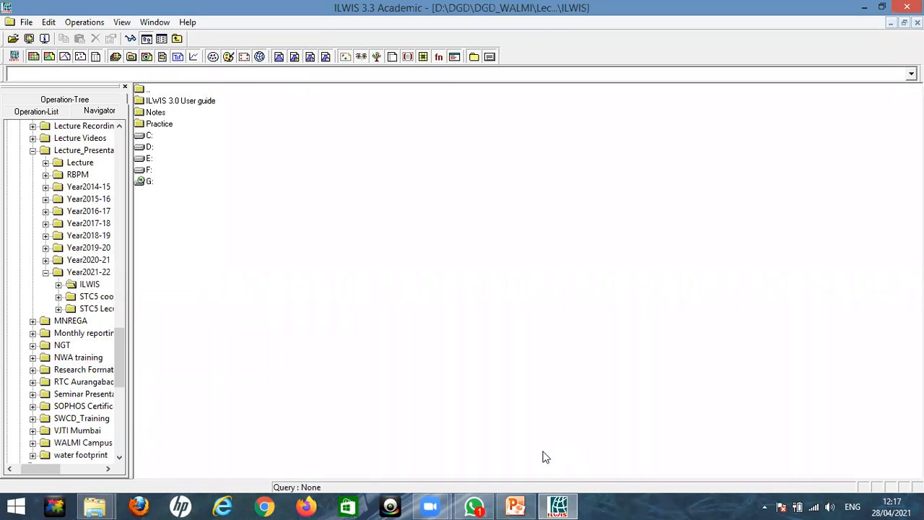
- Minimize the ILWIS and lecture presentation windows to show the desktop, and bring the ILWIS main window back
click(521, 506)
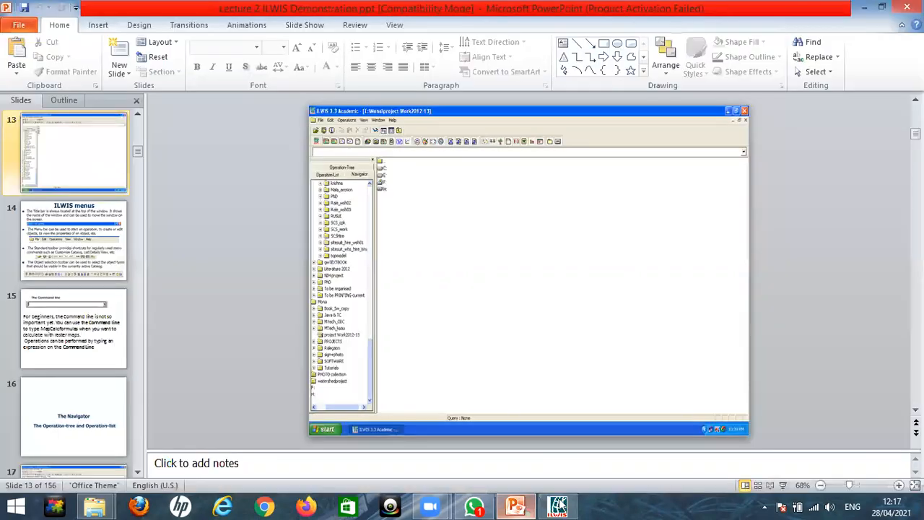
click(559, 504)
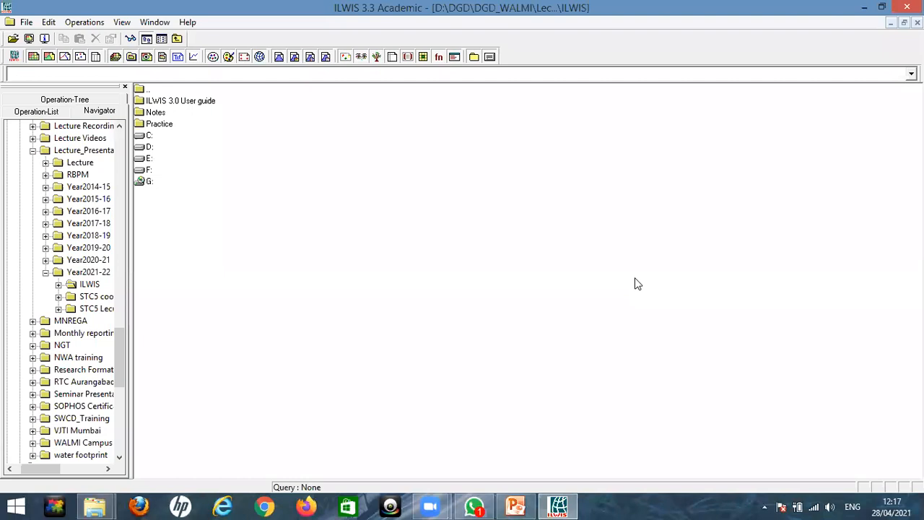
click(867, 7)
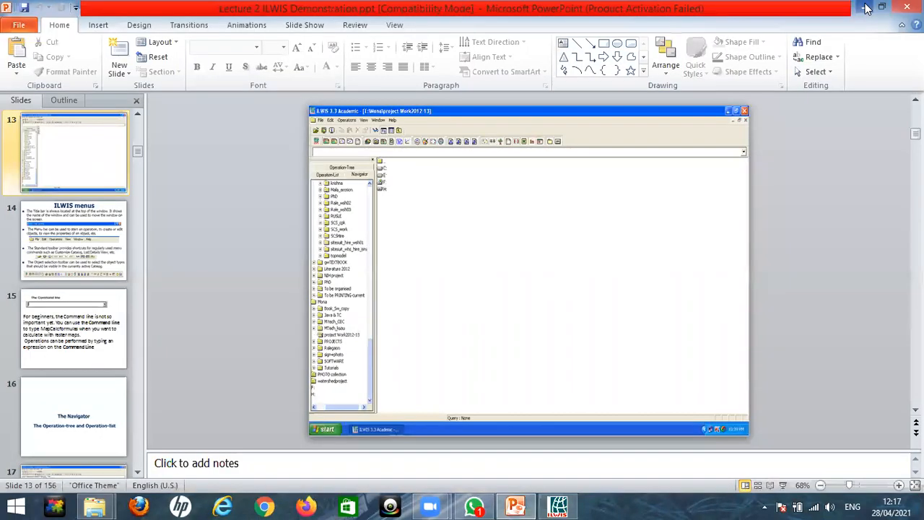
click(868, 8)
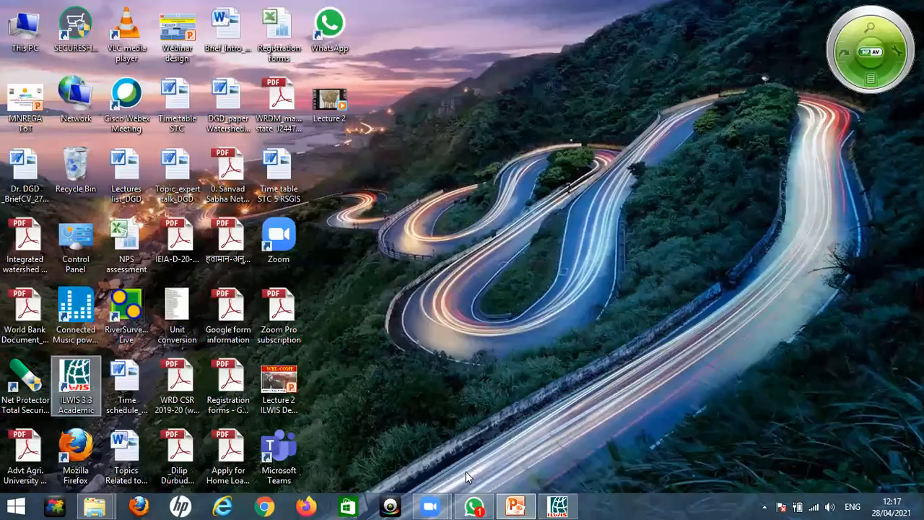
click(566, 506)
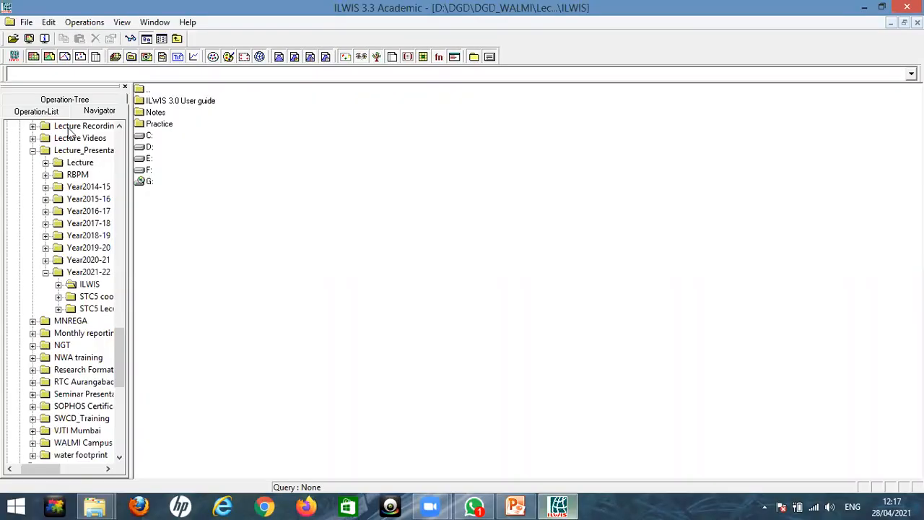
- Examine the Operation-Tree, the Navigator's tree of drives and folders, and the Operation-List of ILWIS
click(43, 99)
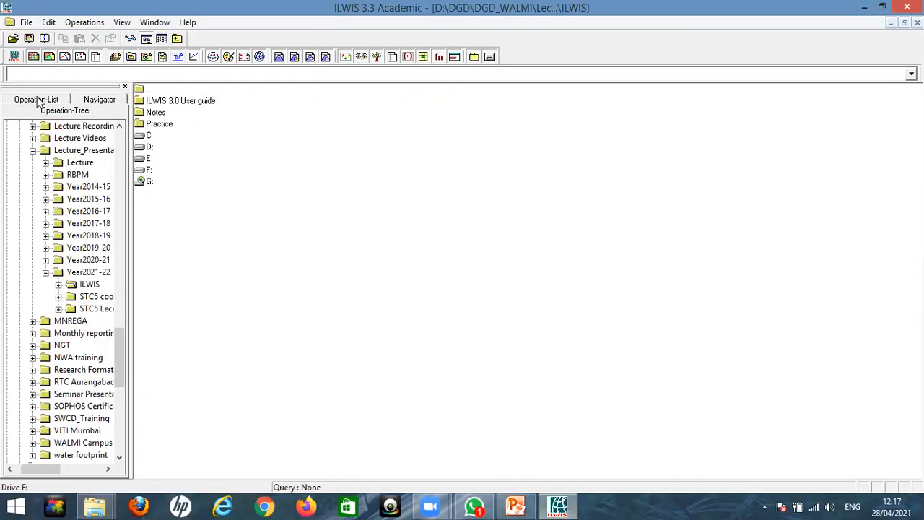
click(92, 99)
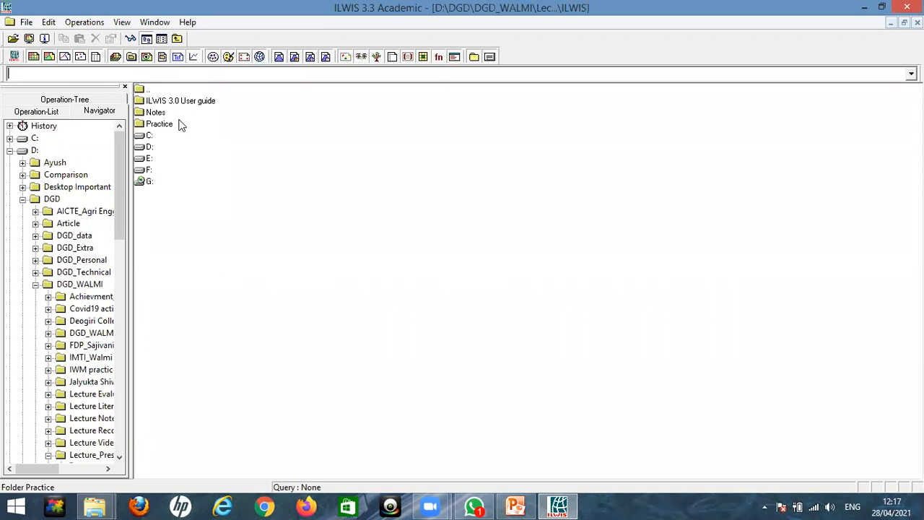
click(79, 105)
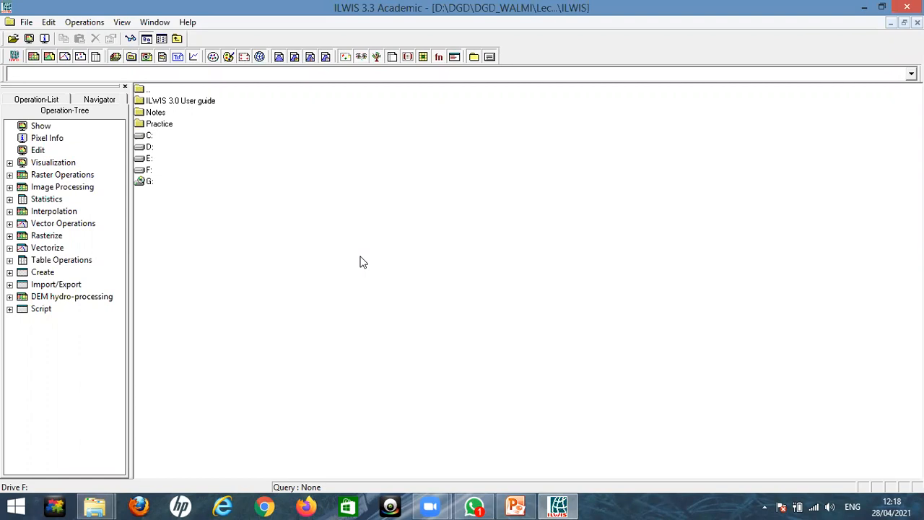
click(97, 100)
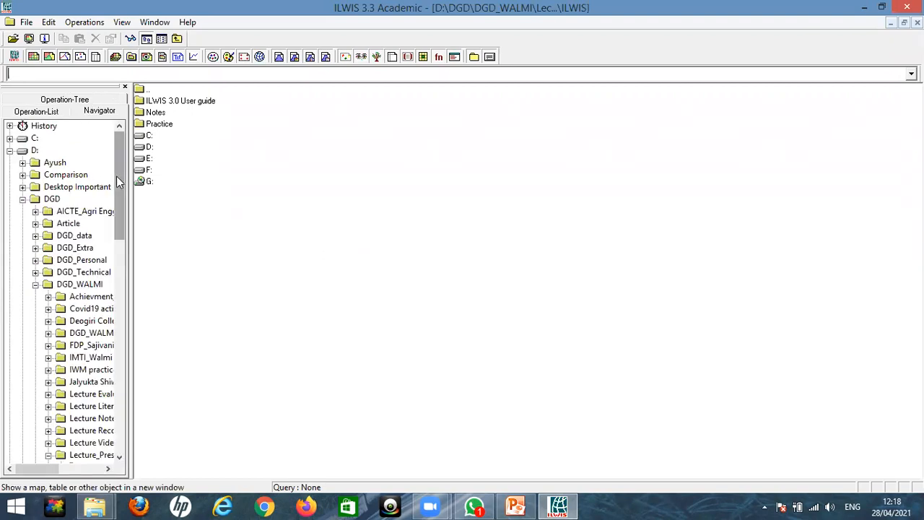
scroll(123, 275, down, 9)
scroll(119, 361, down, 10)
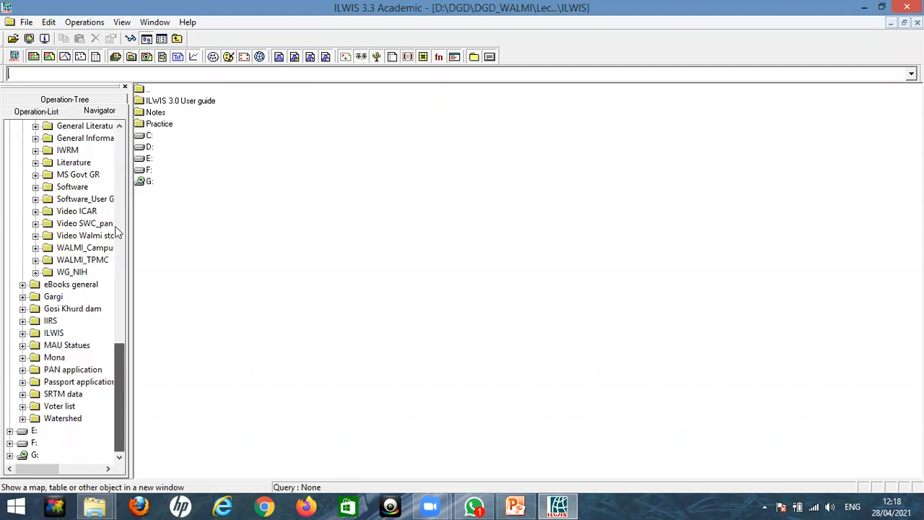
scroll(124, 217, up, 19)
scroll(129, 259, down, 8)
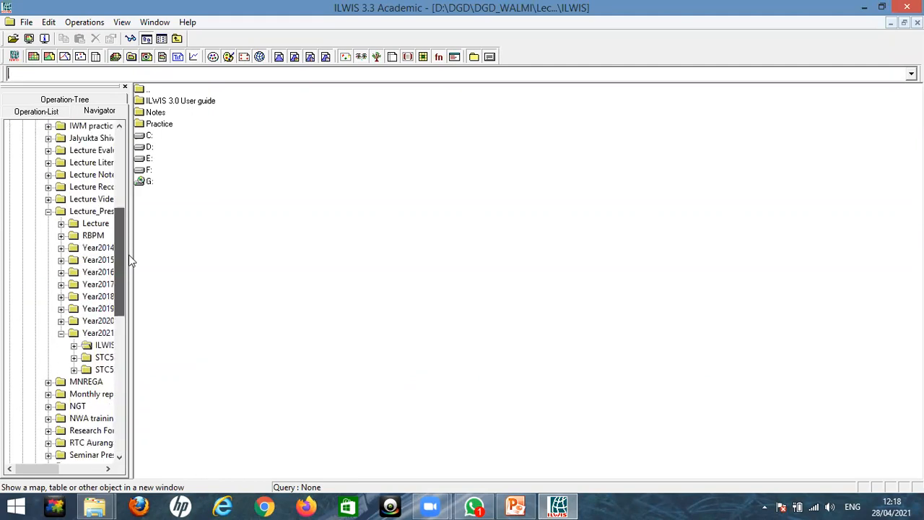
click(36, 111)
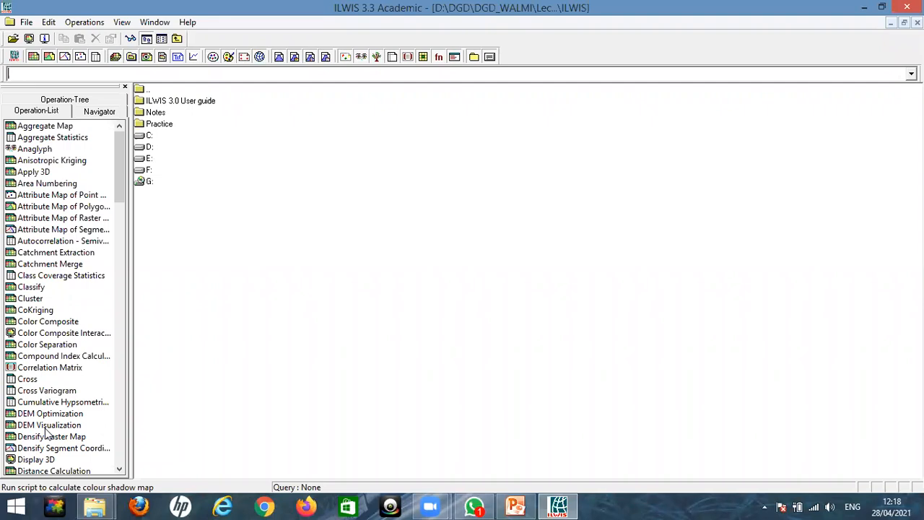
click(81, 101)
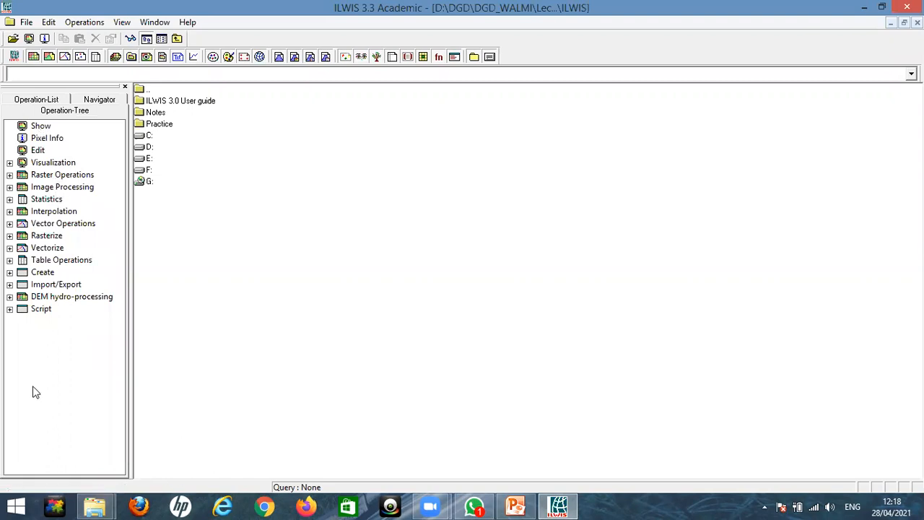
- Switch to PowerPoint, review slides 14 to 17 on ILWIS menus, the command line and the Navigator, and briefly compare them with ILWIS
click(514, 505)
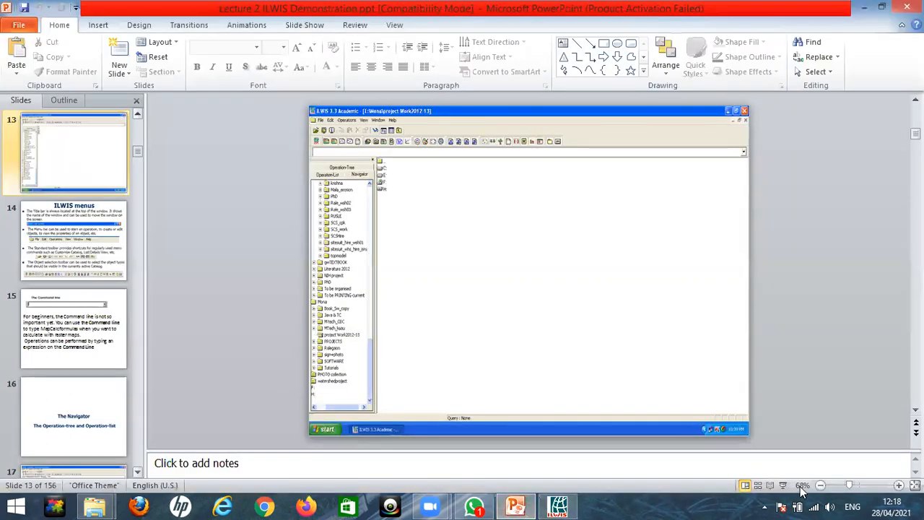
click(62, 250)
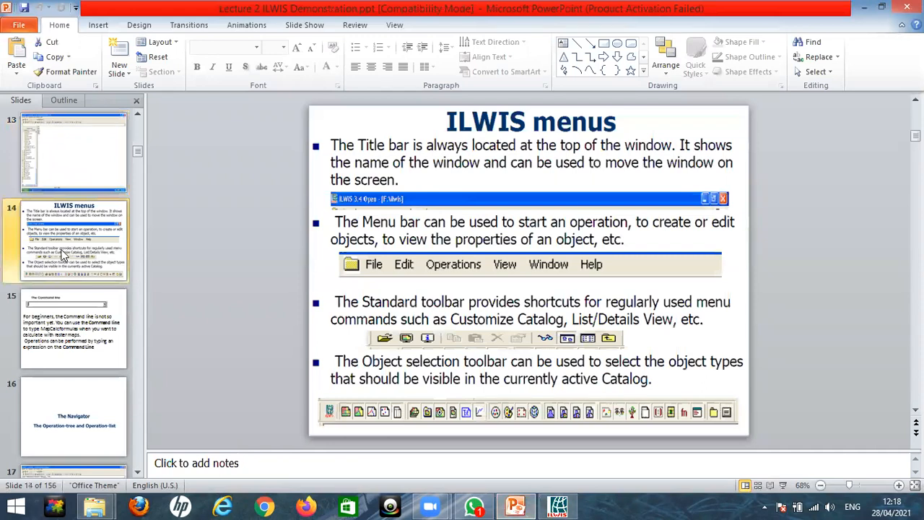
click(71, 326)
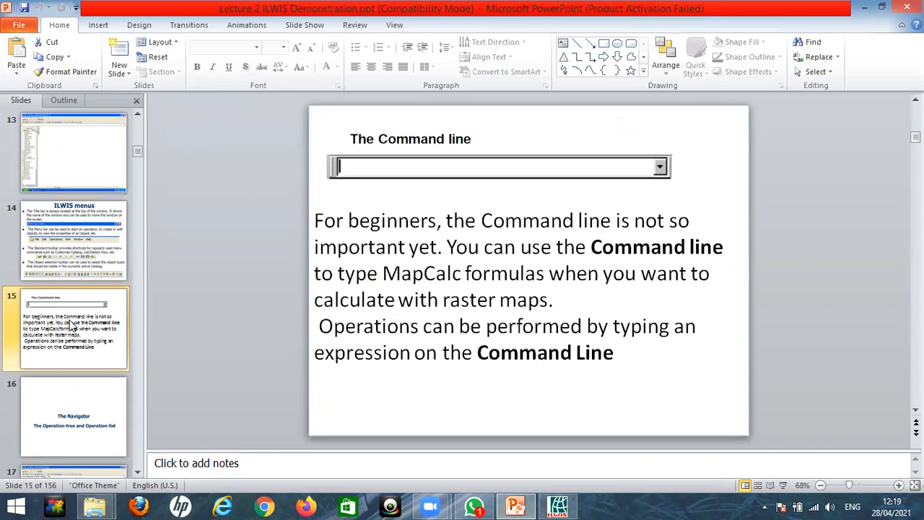
click(87, 411)
scroll(78, 432, down, 1)
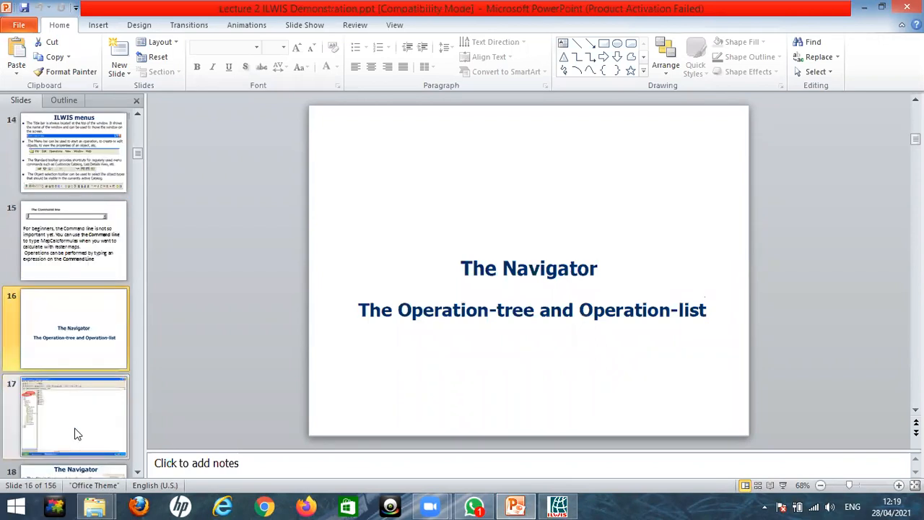
scroll(343, 177, down, 1)
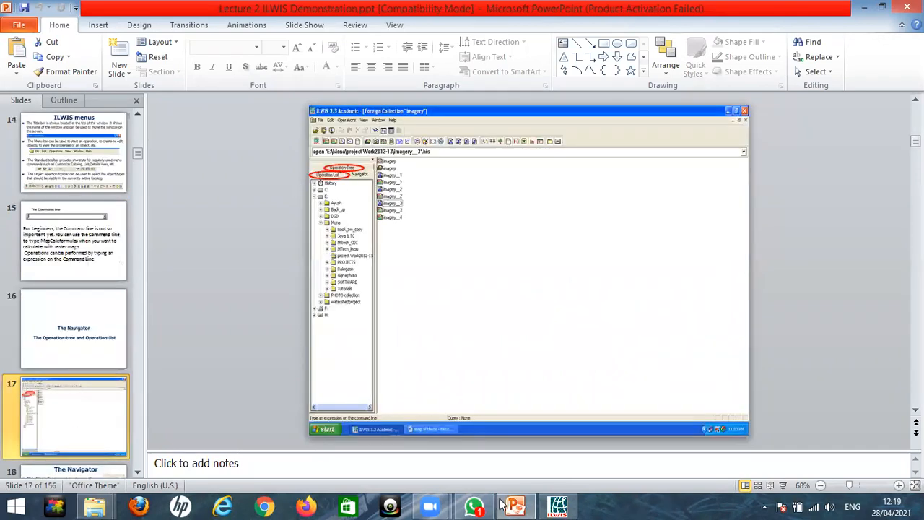
key(alt+Tab)
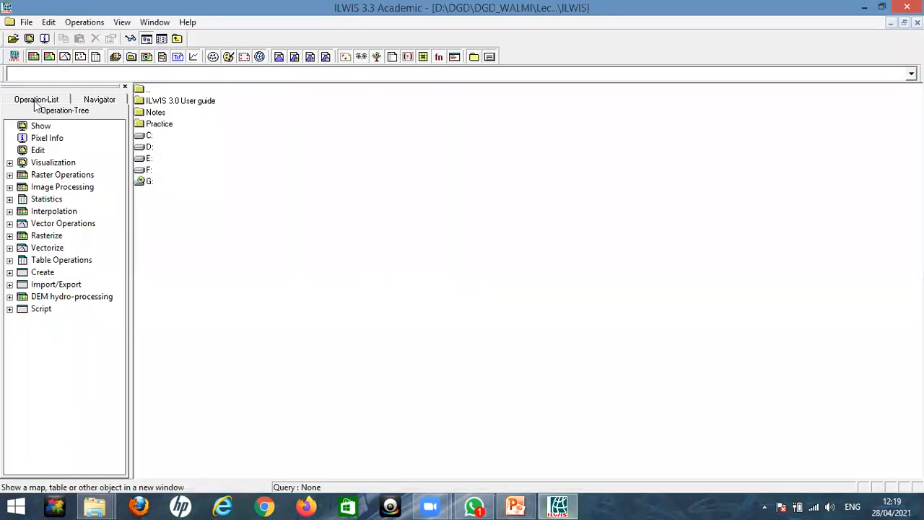
click(510, 501)
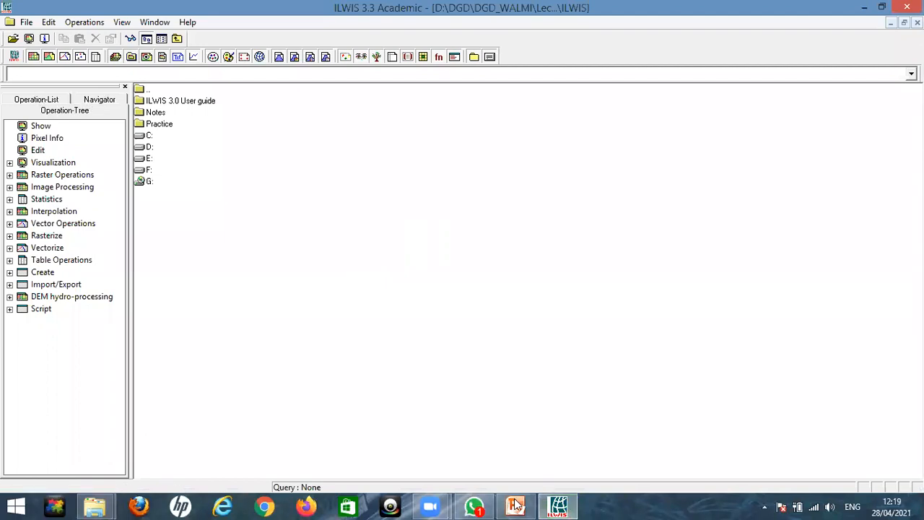
- Review the lecture slides from The Navigator (slide 18) through ILWIS objects to How to Import the Row Data (slide 22)
scroll(78, 425, down, 1)
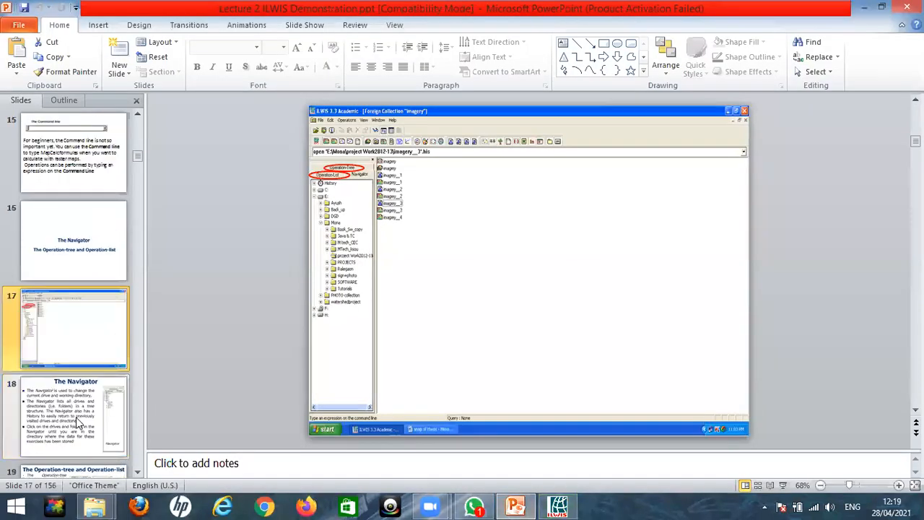
click(80, 425)
scroll(81, 426, down, 2)
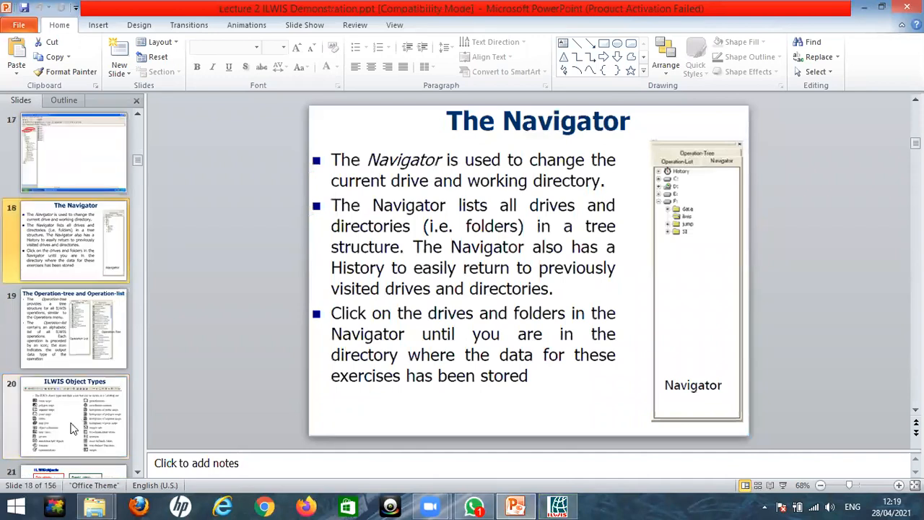
click(73, 429)
key(Down)
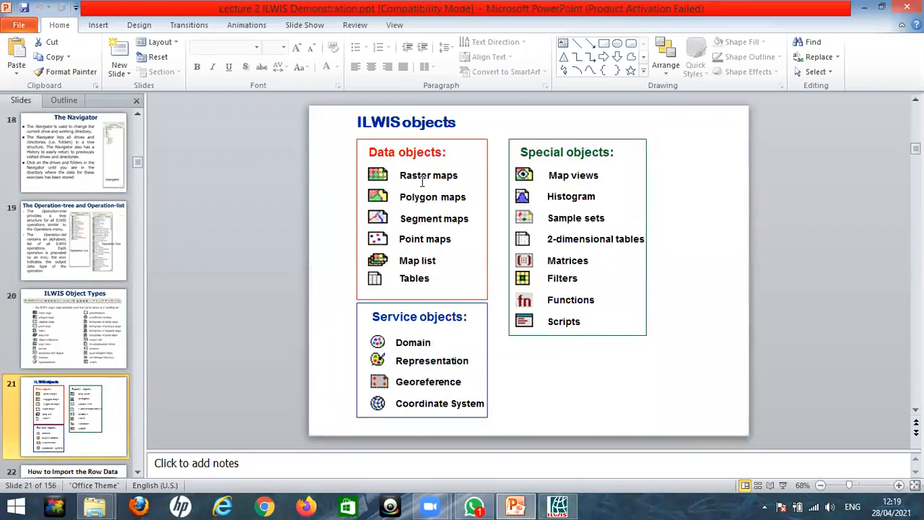
scroll(73, 368, down, 1)
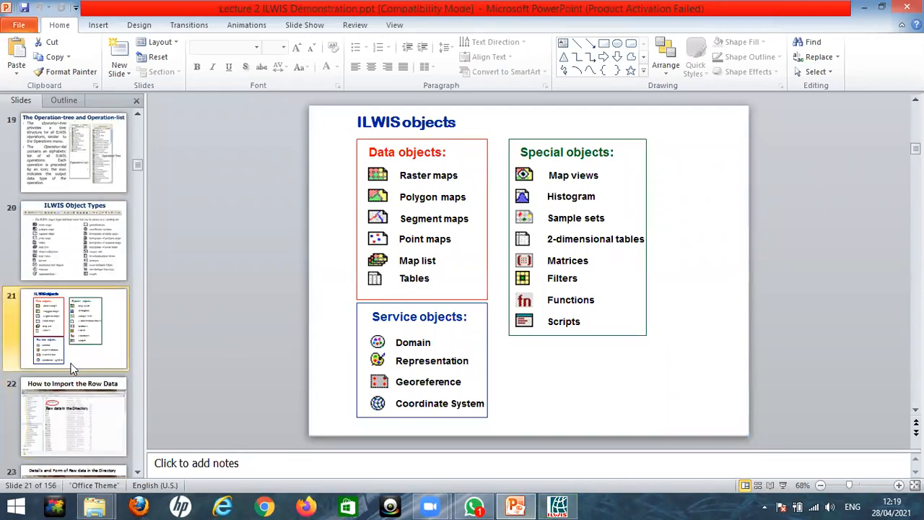
scroll(72, 369, down, 1)
click(73, 363)
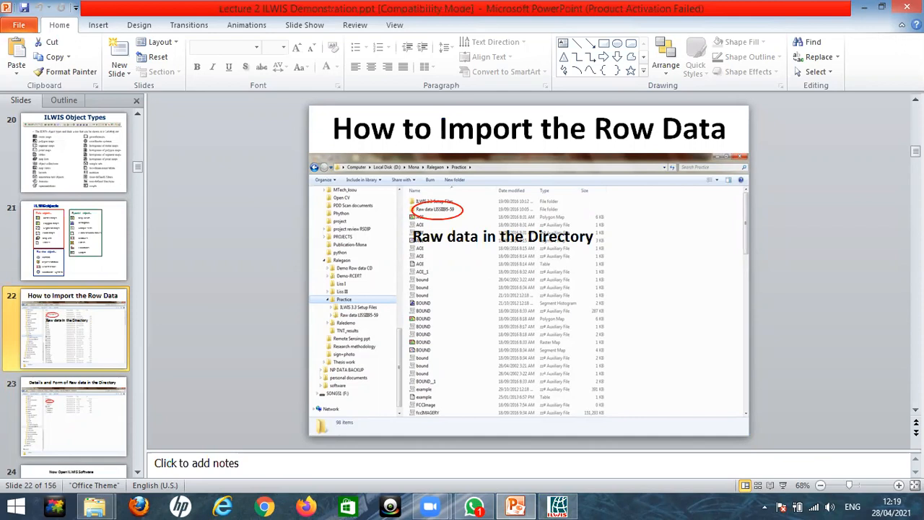
- Switch to ILWIS and navigate to the ILWIS folder inside Lecture_Presentation's Year2021-22 folder
click(559, 504)
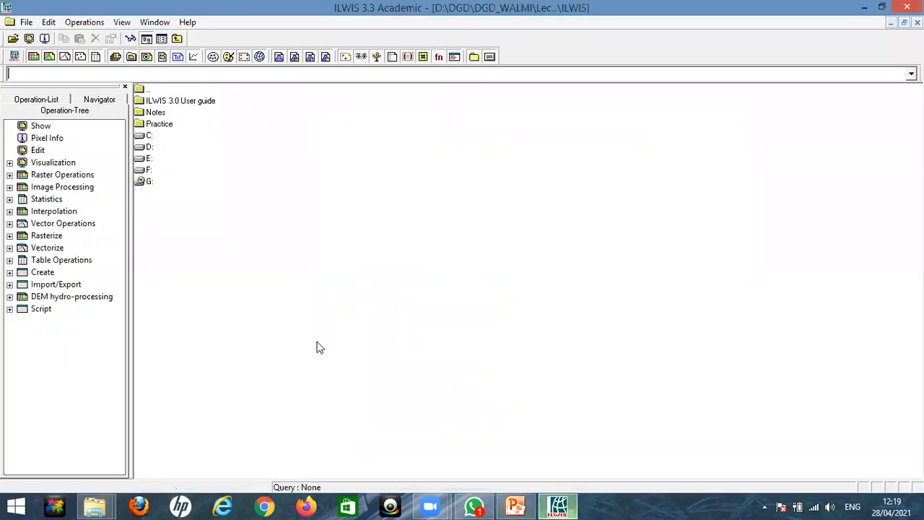
click(88, 101)
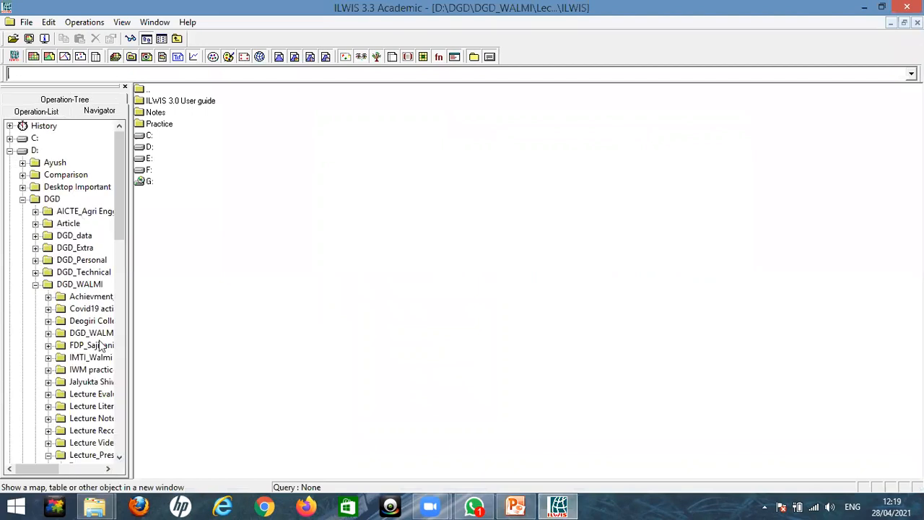
scroll(125, 289, down, 1)
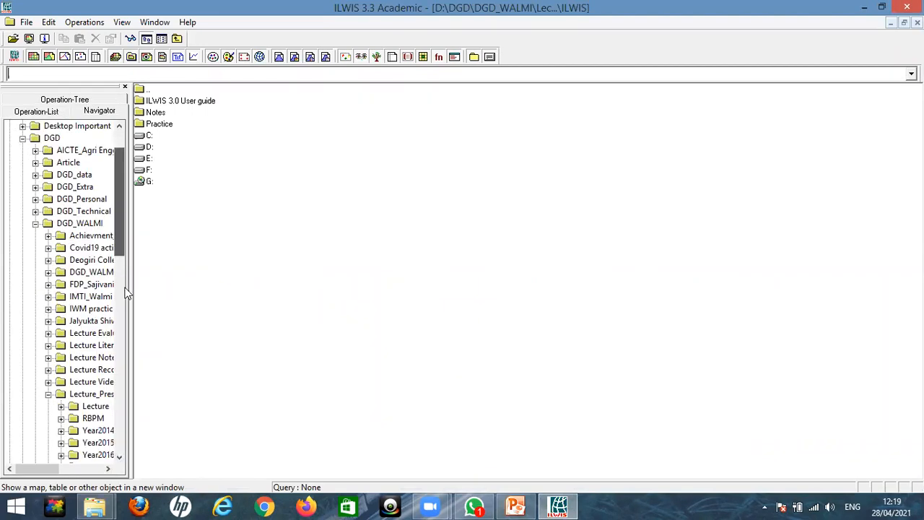
scroll(91, 329, down, 5)
click(90, 324)
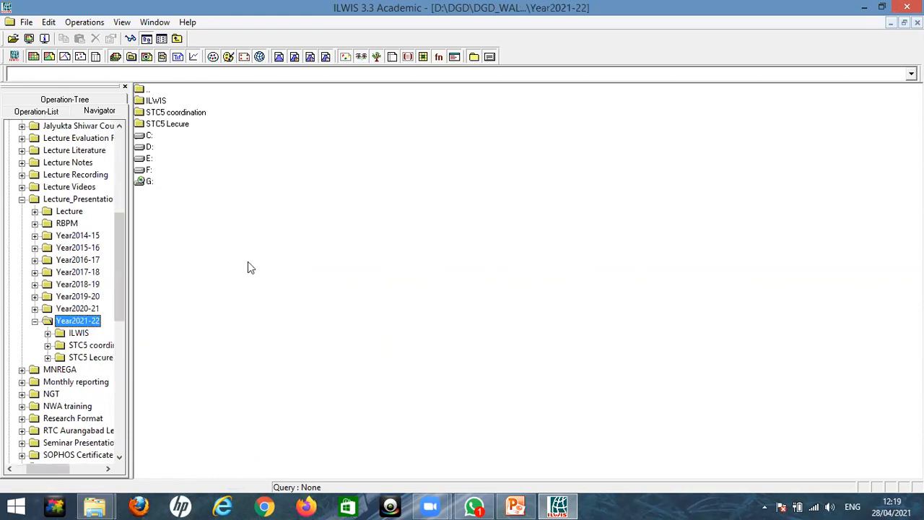
click(78, 333)
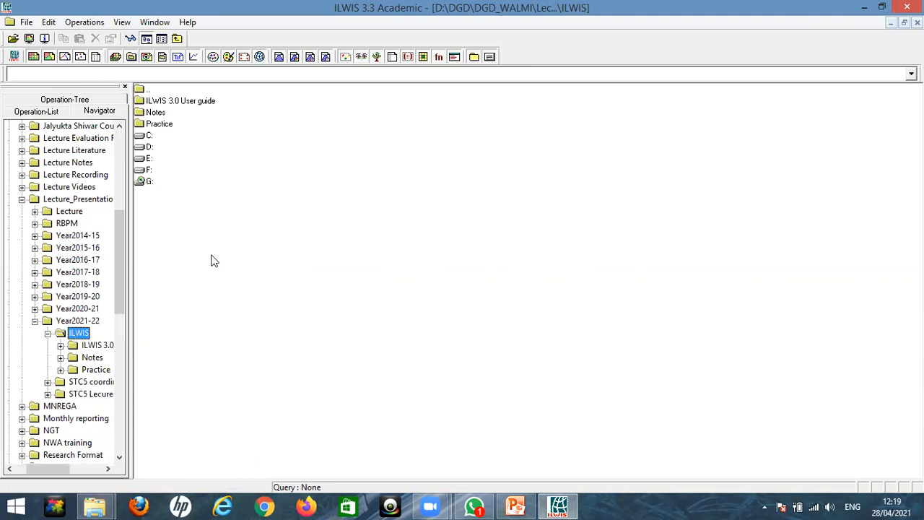
- Open the PRODUCT1 folder located in Practice under Raw data LISSIII95-59
double_click(159, 124)
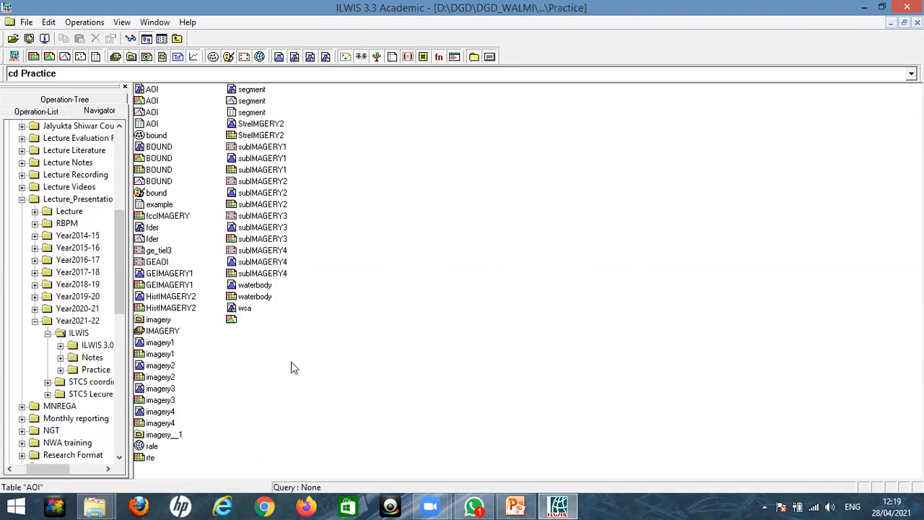
double_click(273, 355)
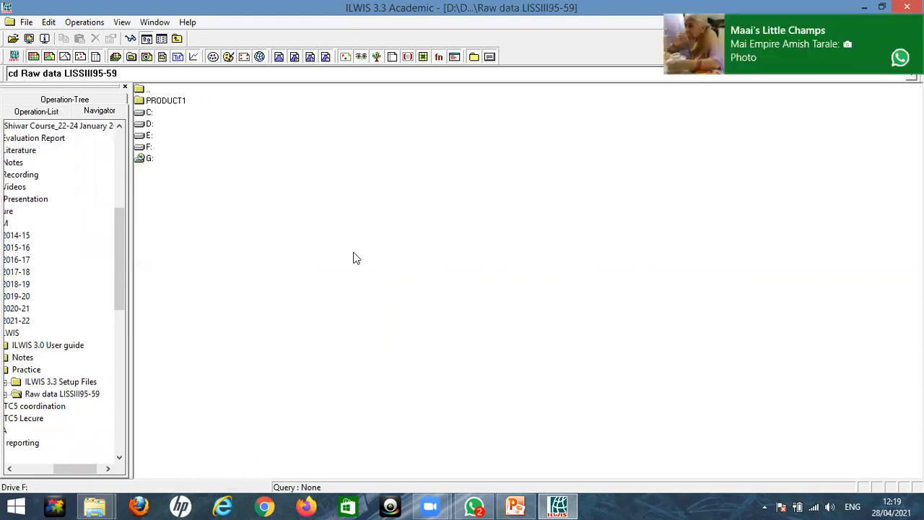
double_click(166, 102)
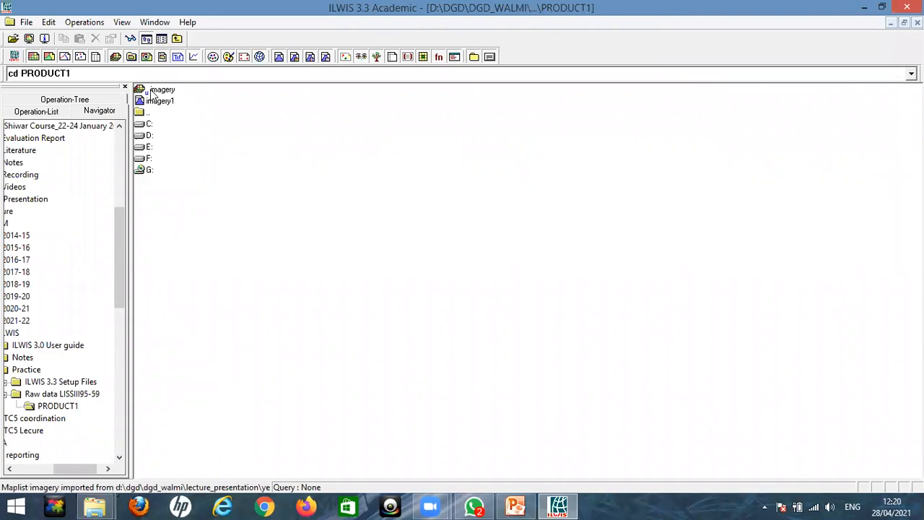
- View the contents of the imagery map list, and close both the map list and the PRODUCT1 catalog
double_click(155, 91)
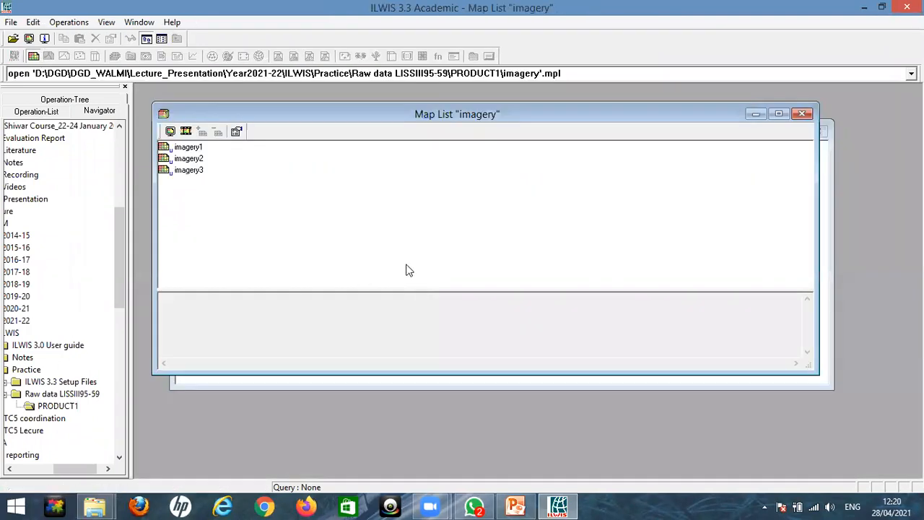
click(804, 115)
key(ctrl+F4)
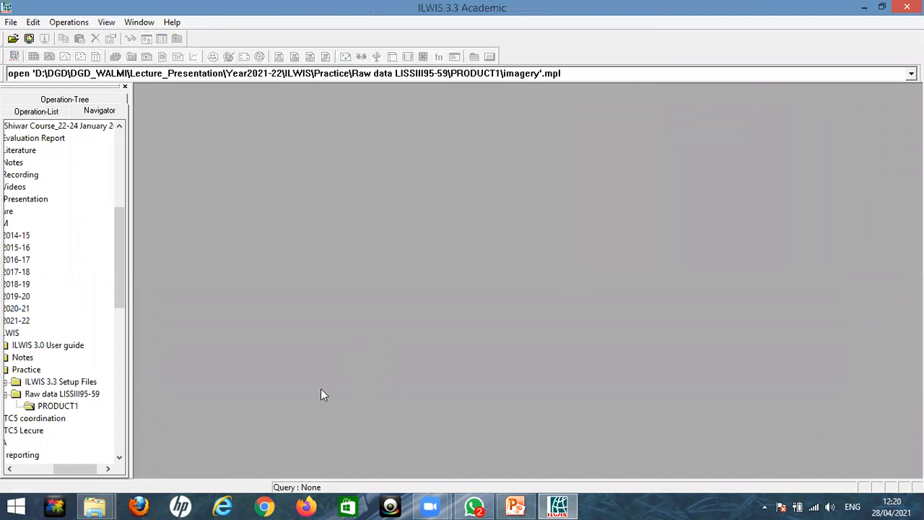
- Import IMAGERY.L-3 from the PRODUCT1 directory via GeoGateway, keeping compatible vector layers combined
click(46, 469)
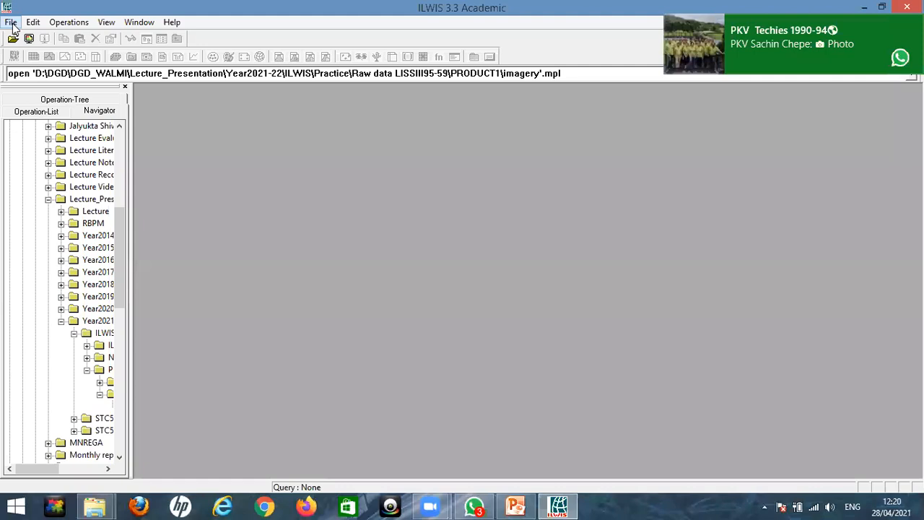
mouse_move(43, 179)
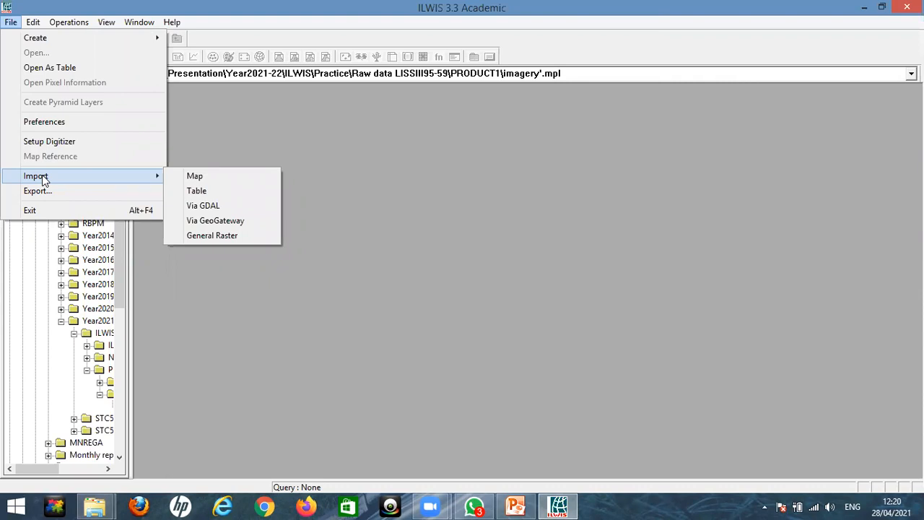
click(224, 222)
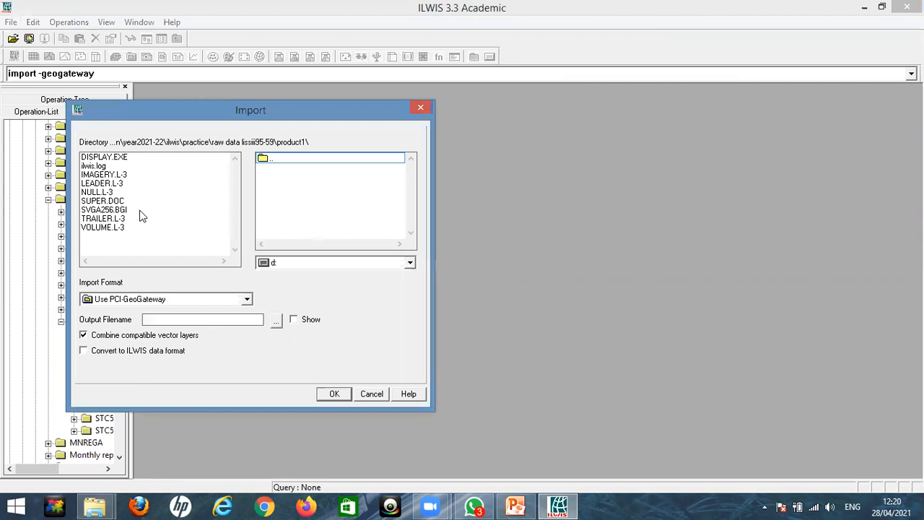
click(302, 160)
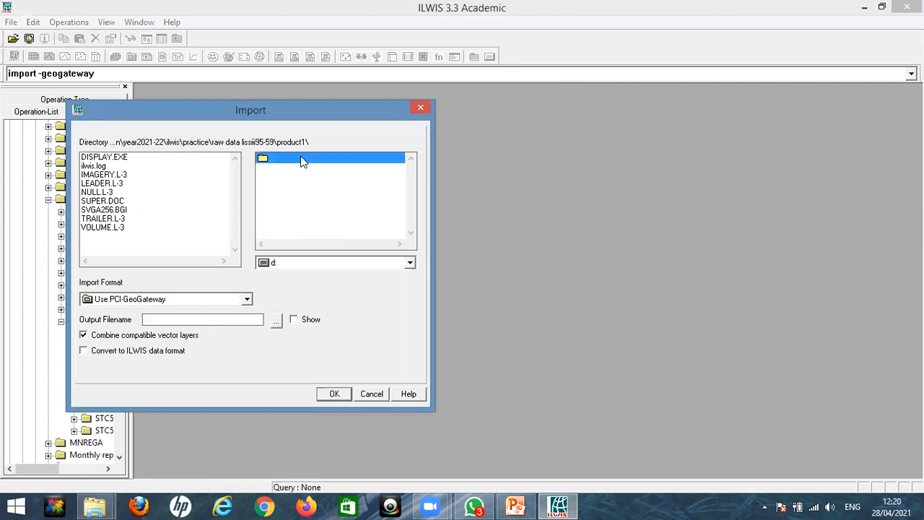
double_click(99, 175)
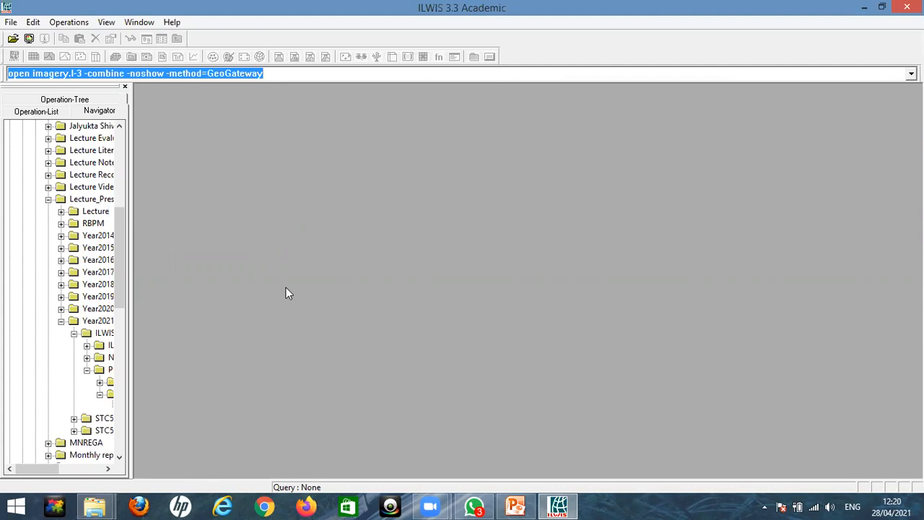
- Switch to PowerPoint and review the raw data import slides from How to Import the Row Data (slide 22) through slide 28
click(562, 506)
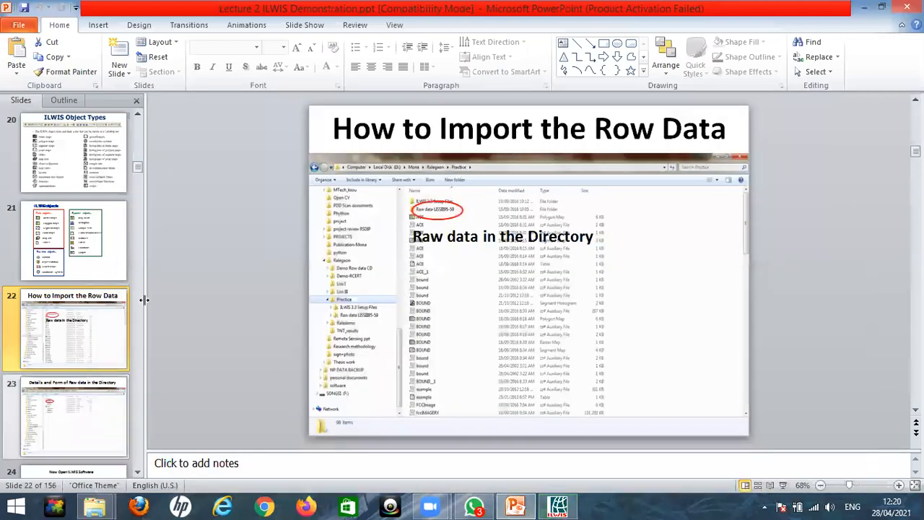
click(75, 443)
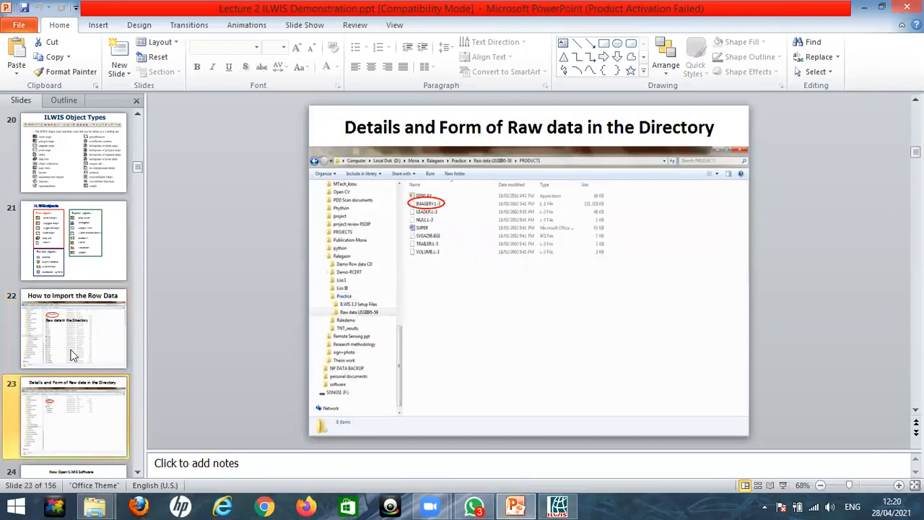
scroll(65, 353, down, 2)
key(Down)
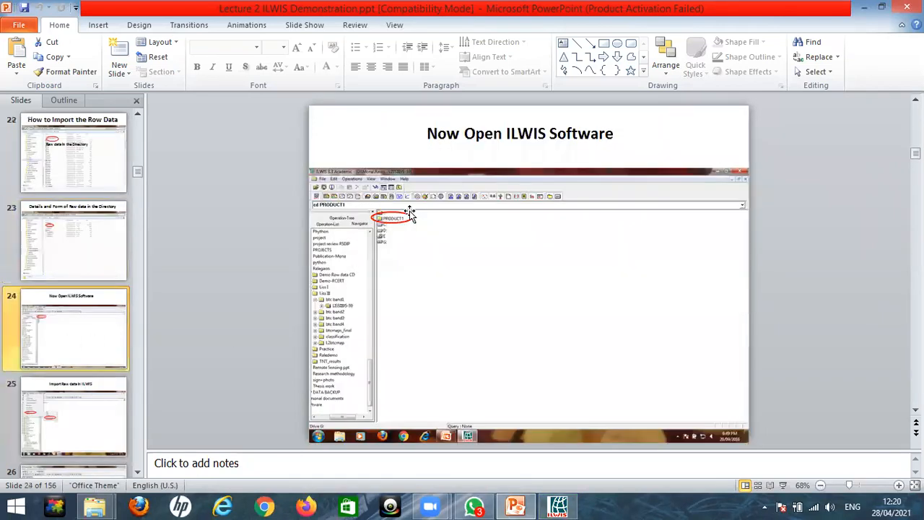
scroll(62, 282, down, 2)
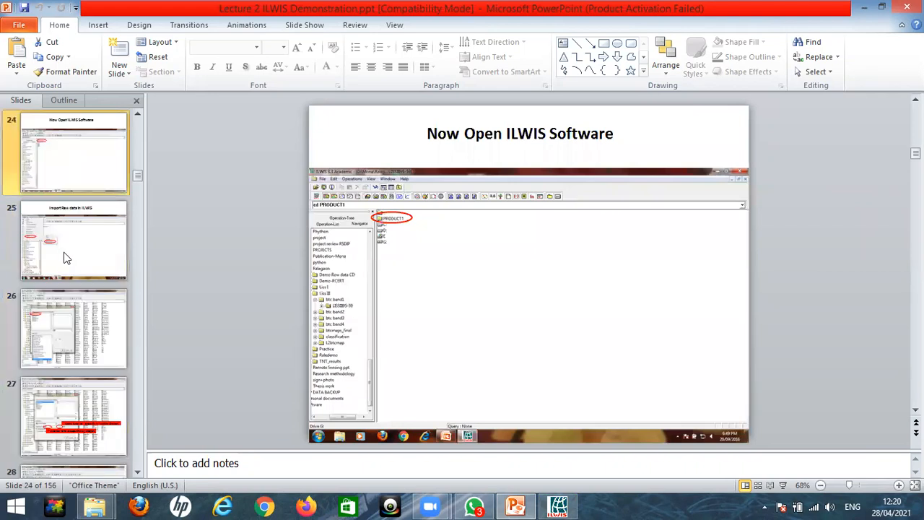
click(63, 258)
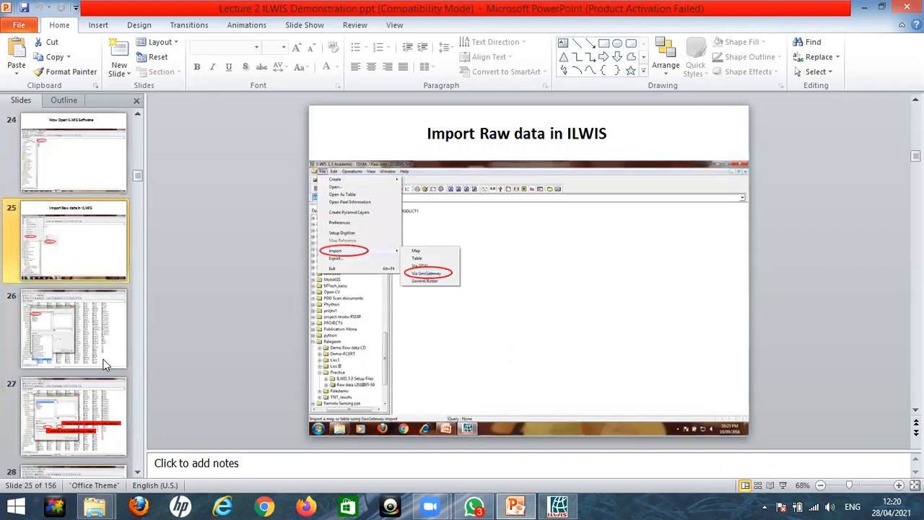
click(62, 337)
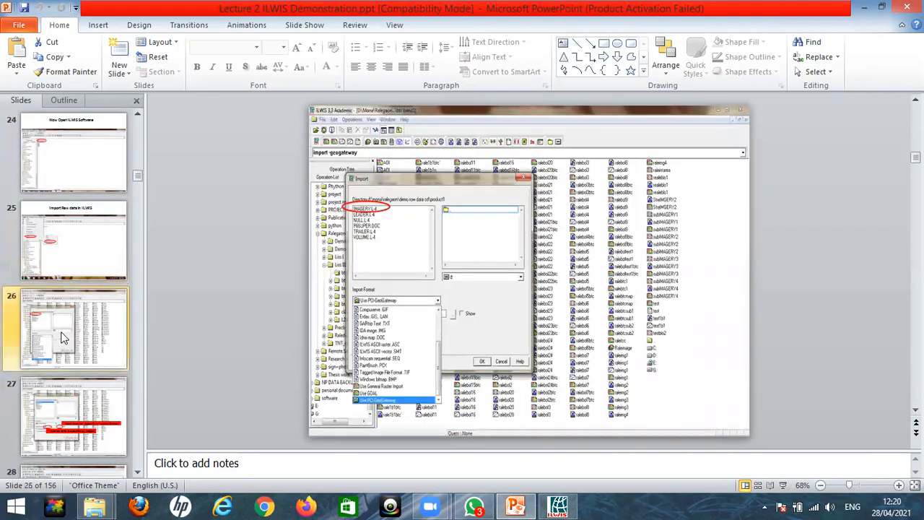
key(Down)
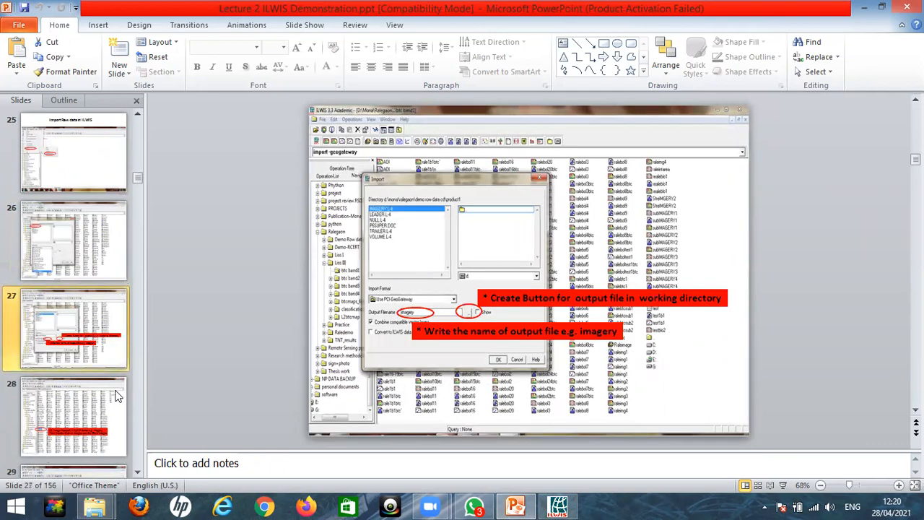
click(80, 421)
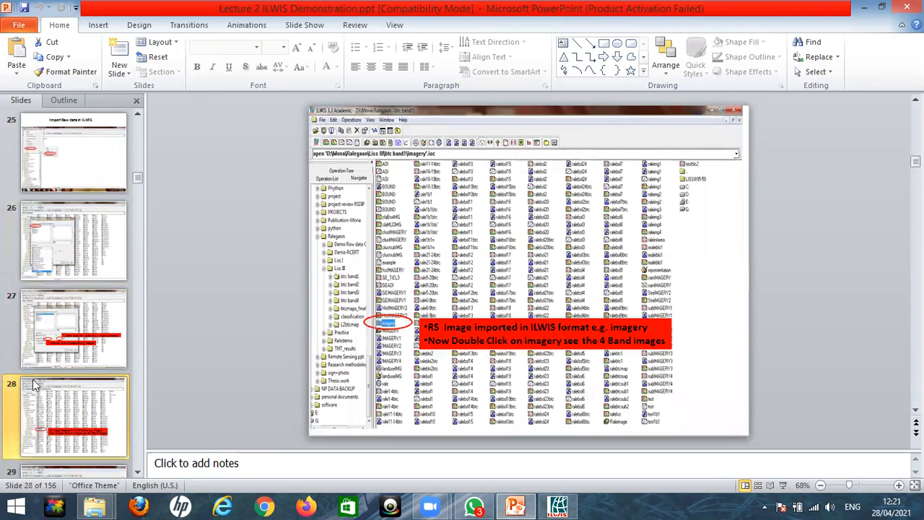
- Switch to ILWIS, open the Practice folder inside Year2021-22's ILWIS folder, and maximize its catalog
click(566, 505)
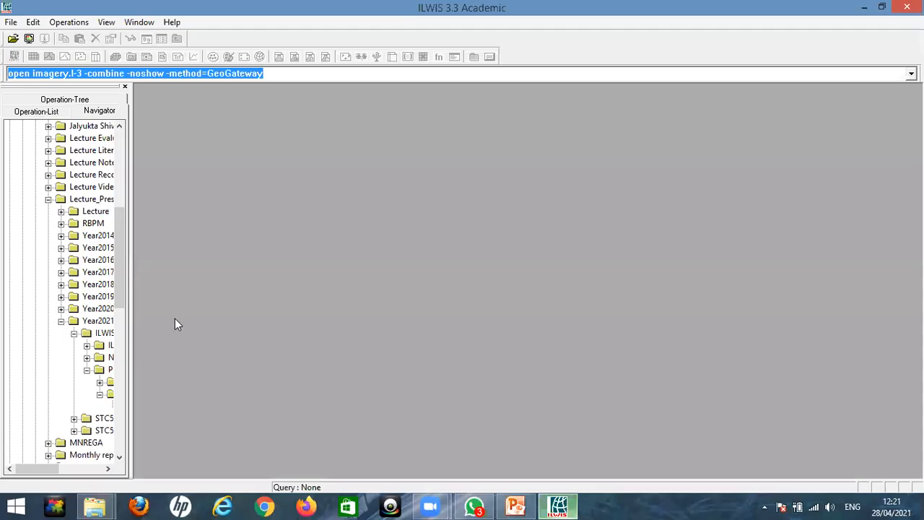
click(102, 333)
click(207, 182)
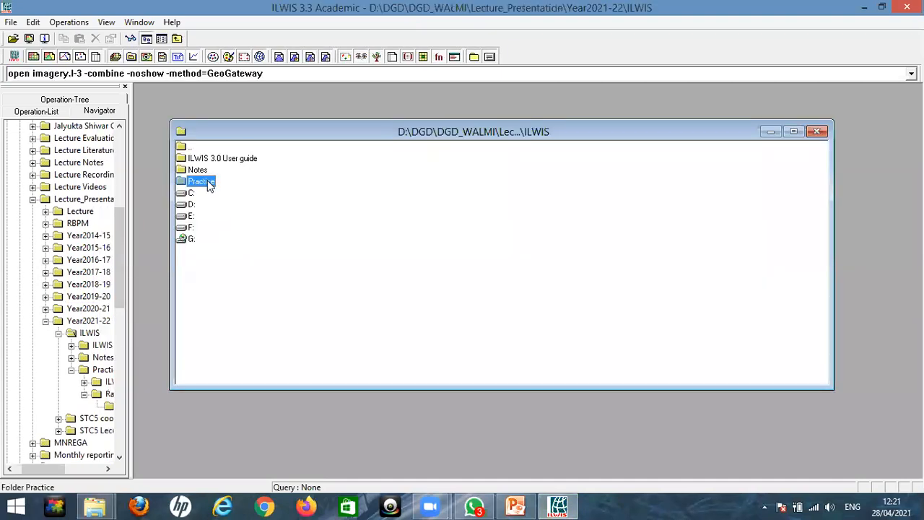
click(794, 132)
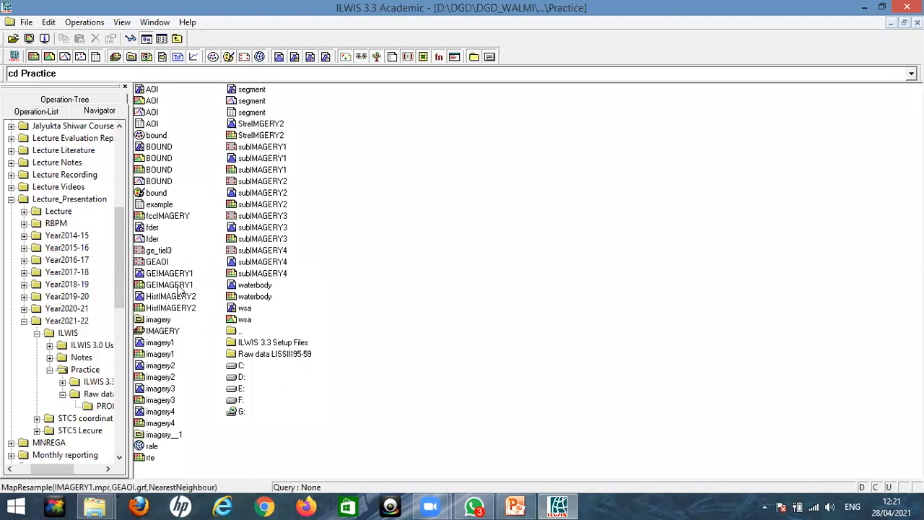
- Point out the four band raster maps imagery1, imagery2, imagery3 and imagery4 in the Practice catalog
click(170, 354)
click(173, 377)
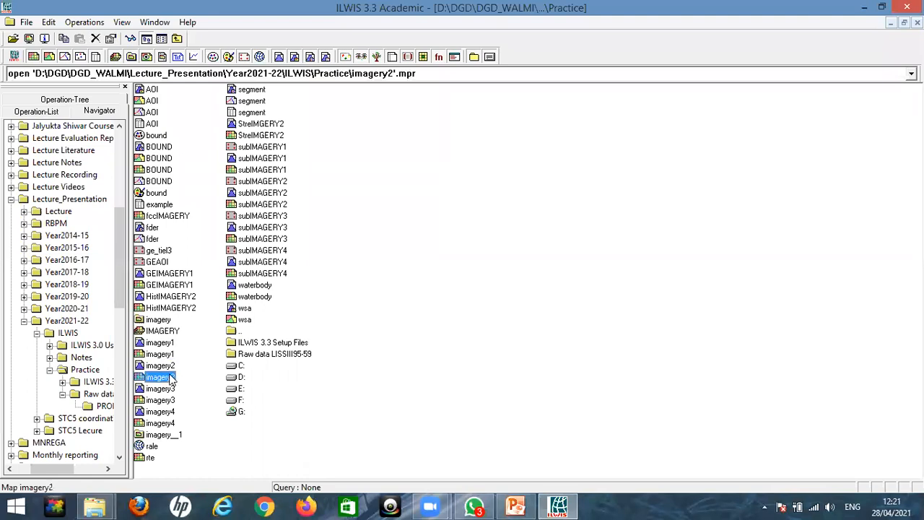
click(172, 399)
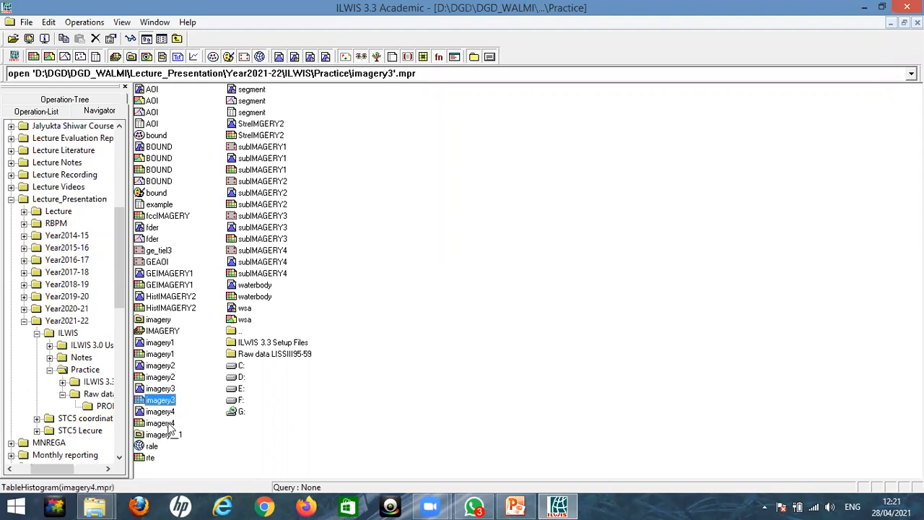
click(168, 425)
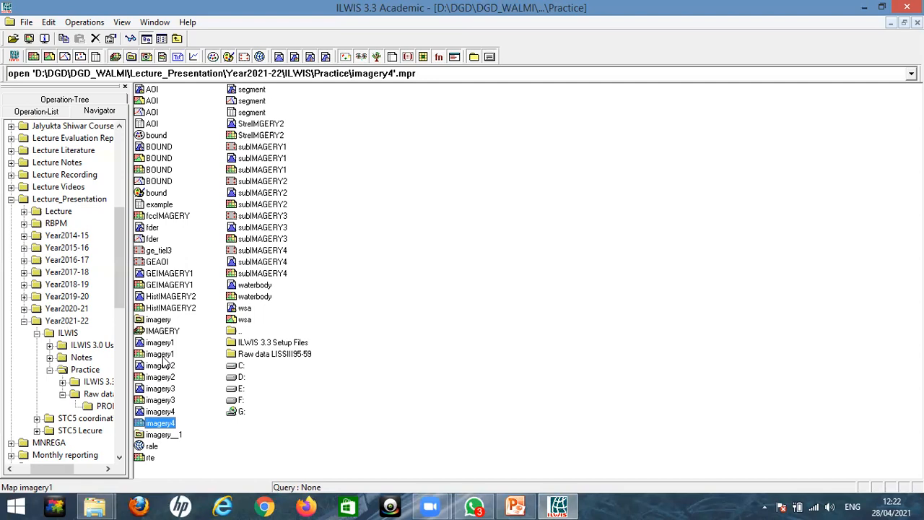
- Display the imagery1 raster map in a maximized map window
double_click(171, 354)
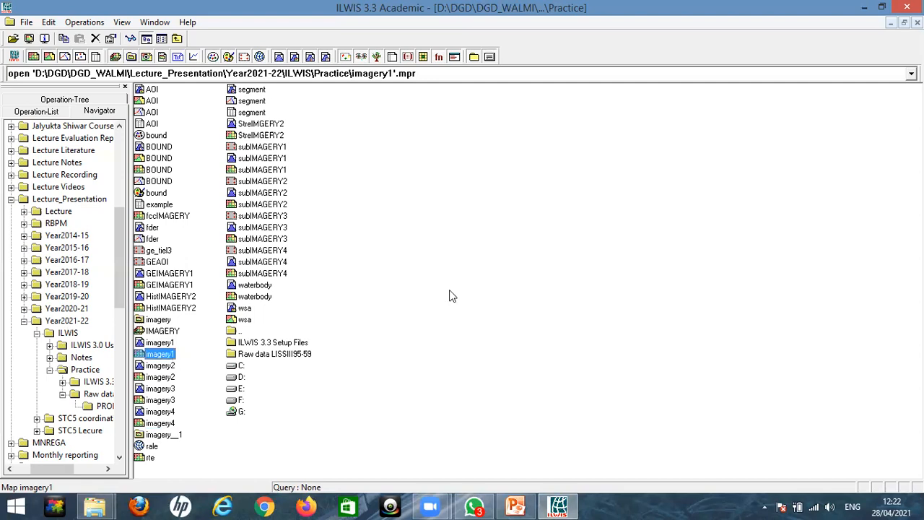
click(296, 335)
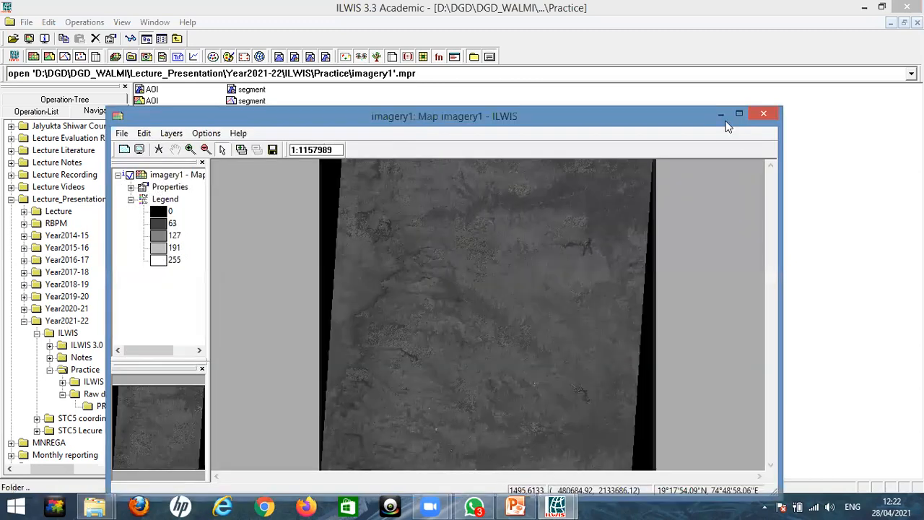
click(740, 114)
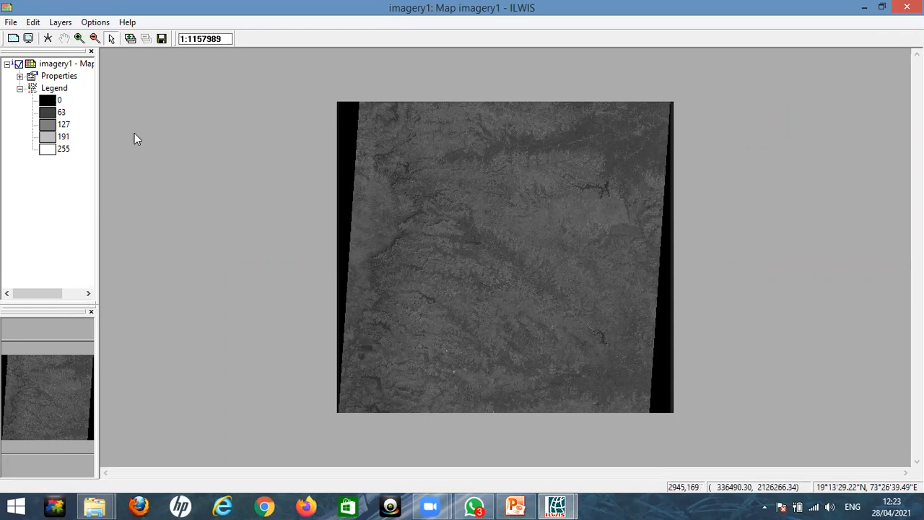
- Open imagery1 in the pixel editor and examine the individual pixel values of the dark branching reservoir in the map's northeast
click(59, 23)
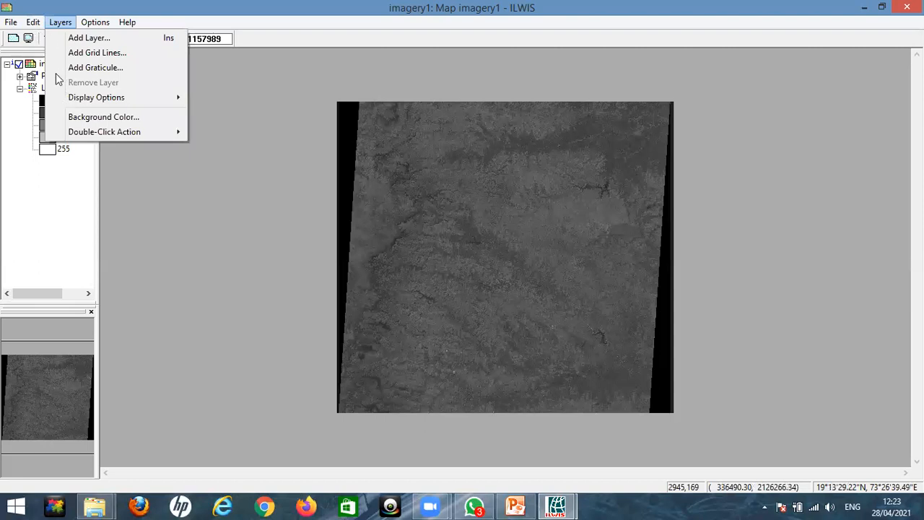
mouse_move(35, 24)
mouse_move(56, 73)
click(200, 73)
click(81, 39)
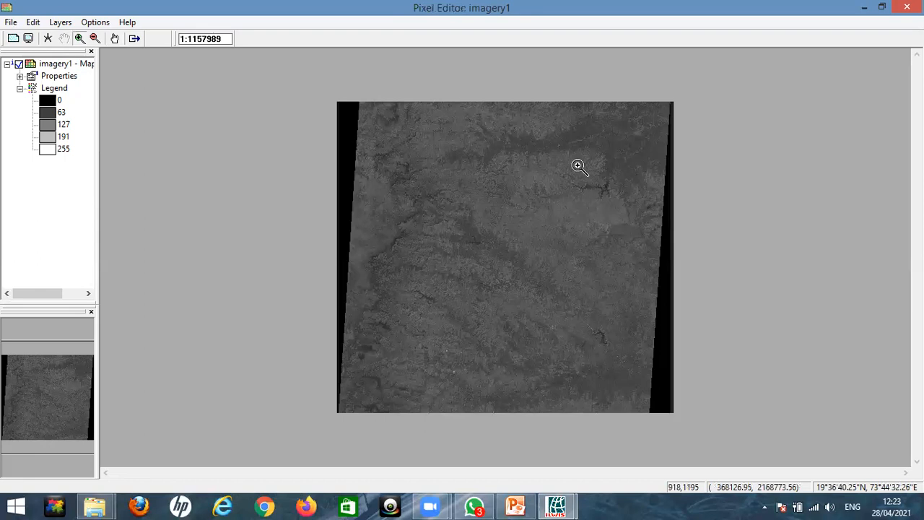
click(603, 206)
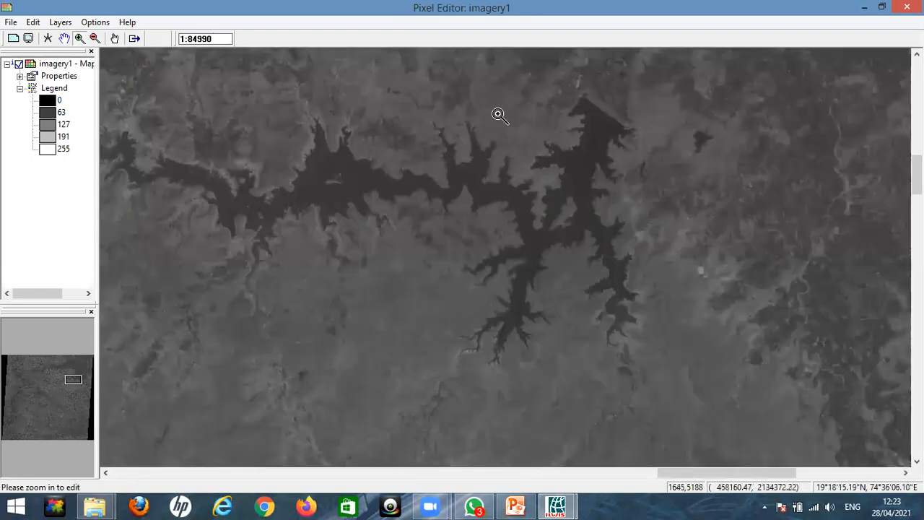
click(435, 179)
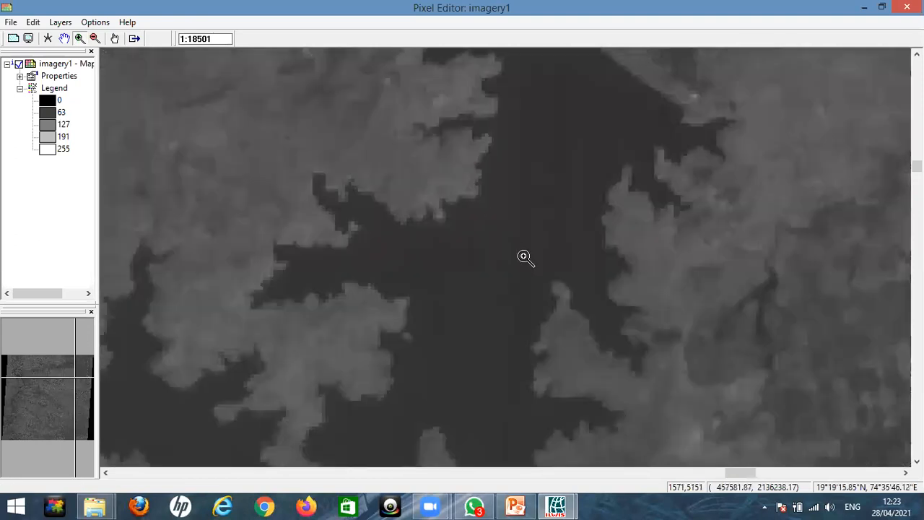
click(525, 235)
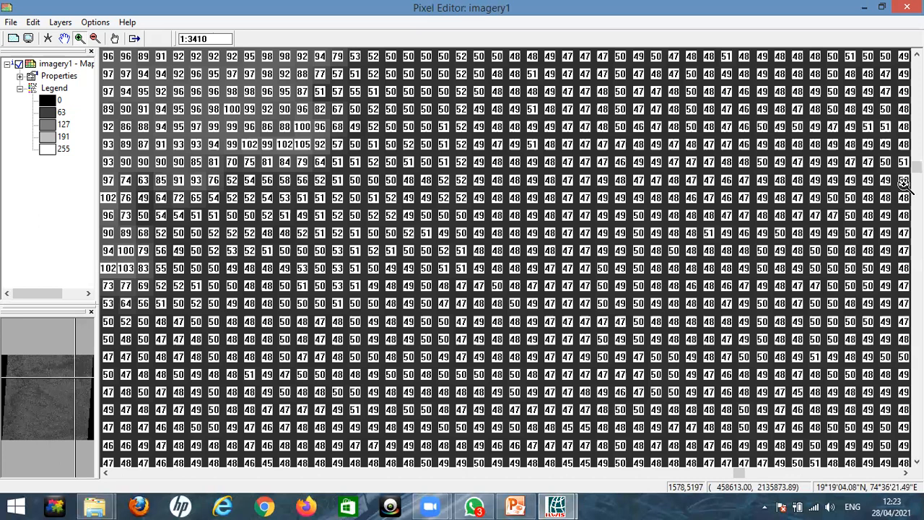
- Show the entire imagery1 map and examine individual pixel values in the hilly area of its northwest
click(14, 40)
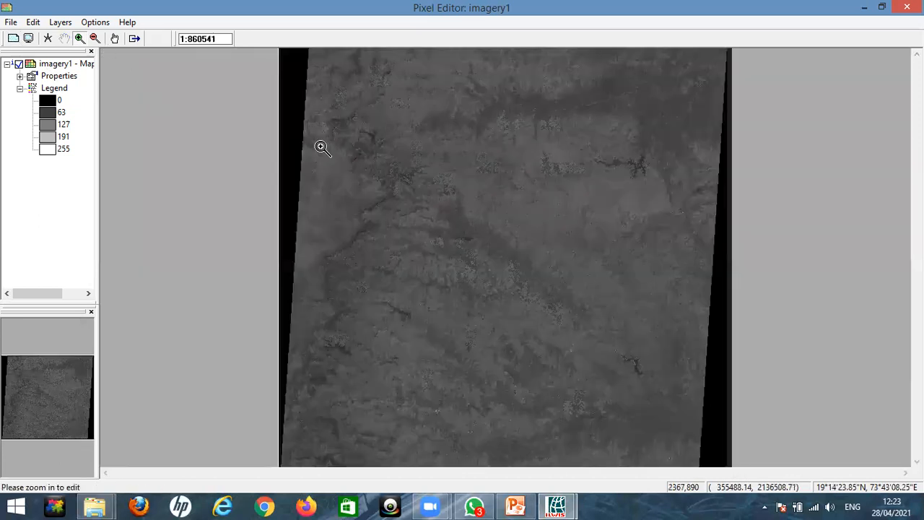
drag(401, 166, 427, 207)
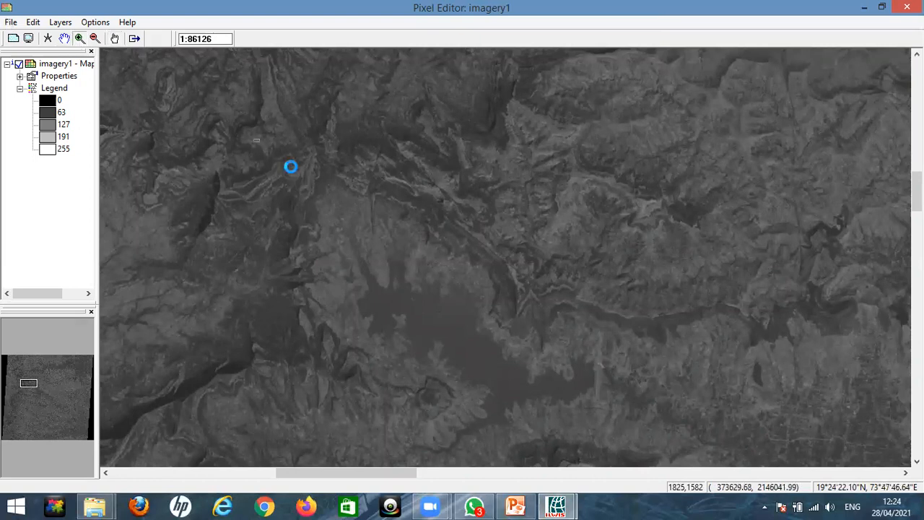
click(296, 170)
click(303, 177)
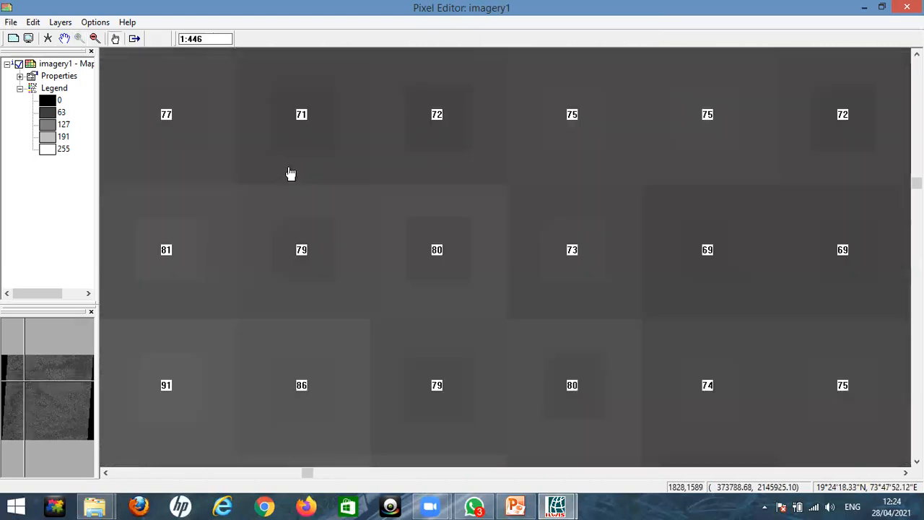
- Show the entire imagery1 map again, exit the pixel editor, and close the map window
key(alt)
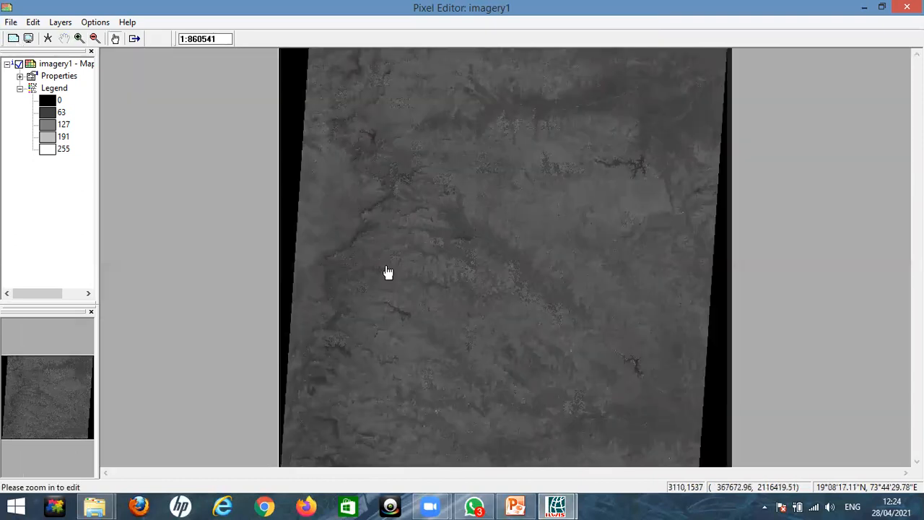
click(10, 23)
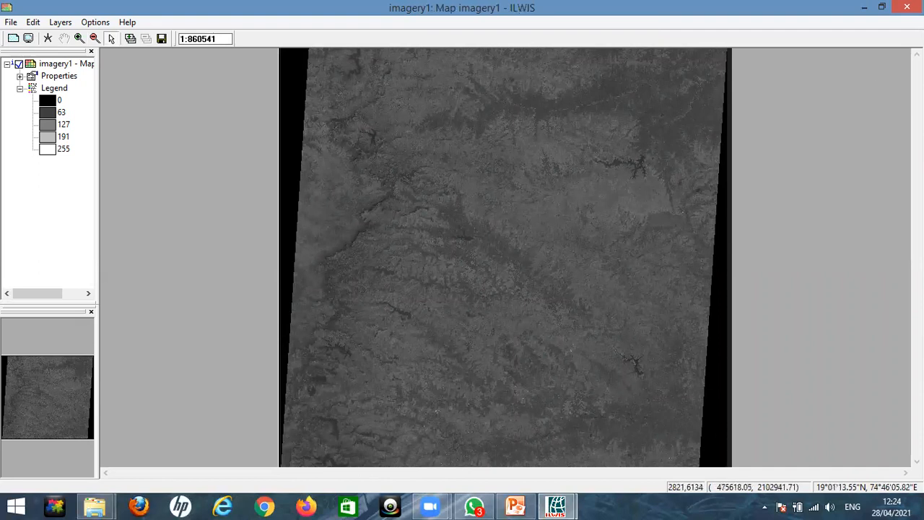
click(907, 6)
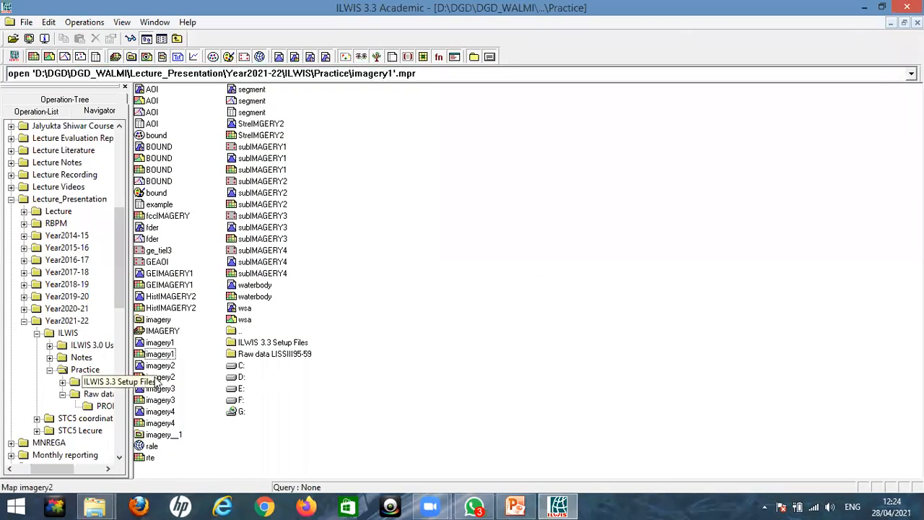
- Display the imagery2 raster map with the gray representation and a normal stretch from 31 to 104
click(160, 376)
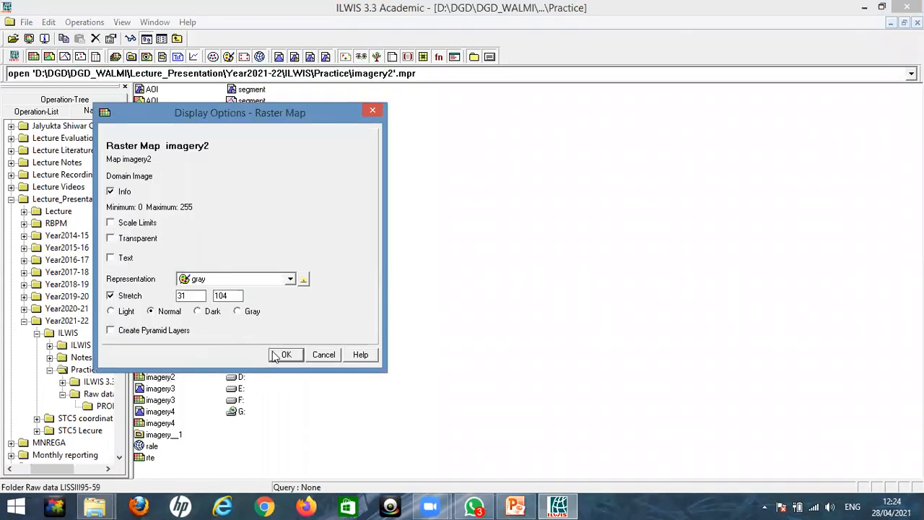
key(Return)
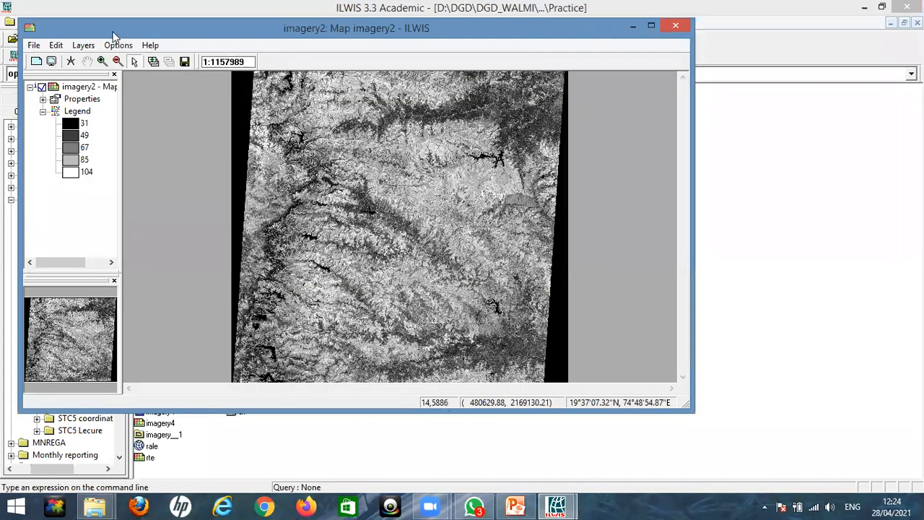
- Maximize the imagery2 map and read pixel values in the dark branching reservoir in its northeast
drag(112, 29, 315, 153)
click(853, 150)
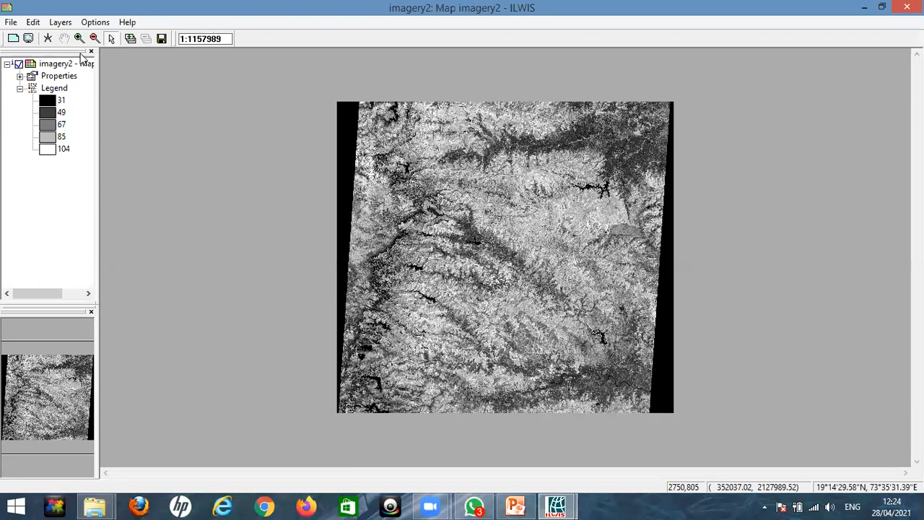
click(79, 39)
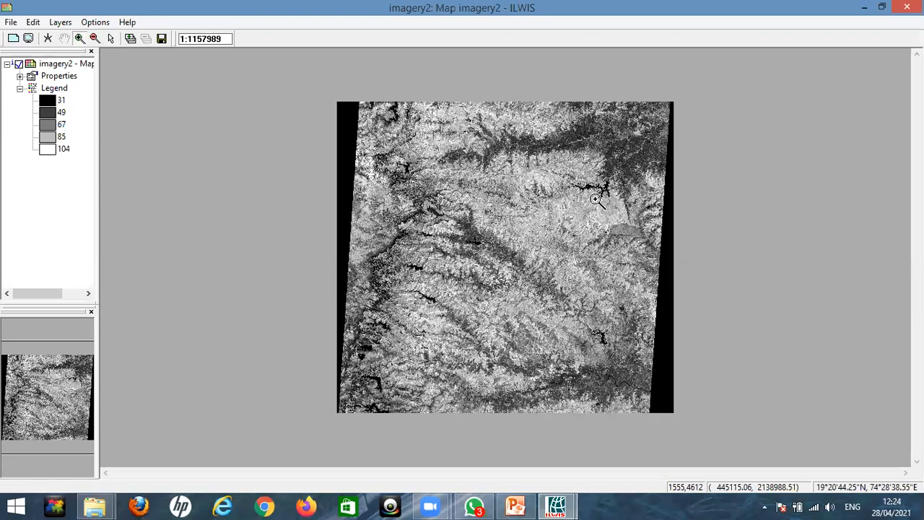
click(571, 179)
drag(338, 287, 426, 397)
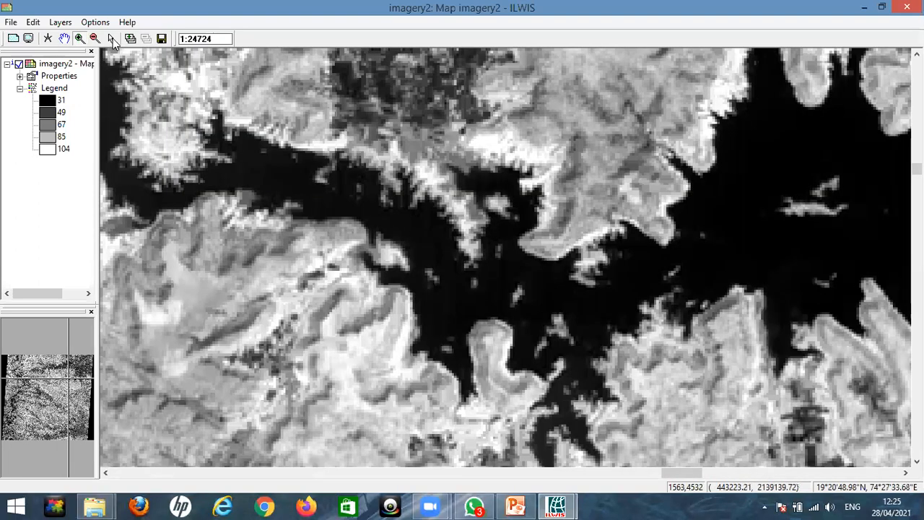
click(405, 226)
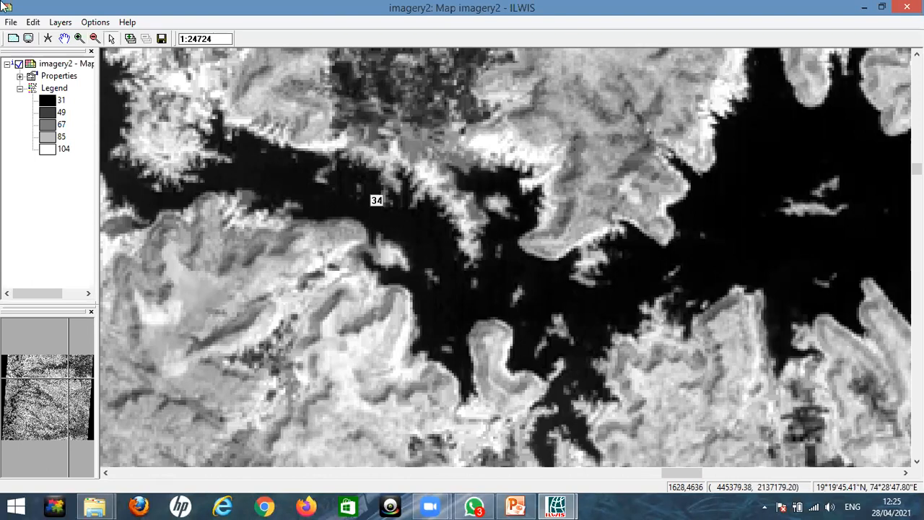
- Open imagery2 in the pixel editor, examine pixels around the northeastern reservoir, and close the map window
click(204, 79)
click(80, 39)
drag(295, 178, 314, 189)
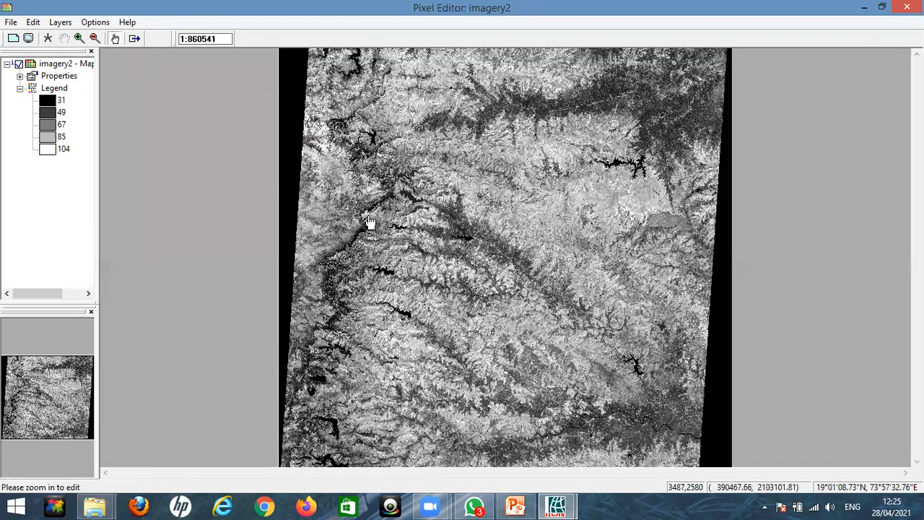
click(80, 39)
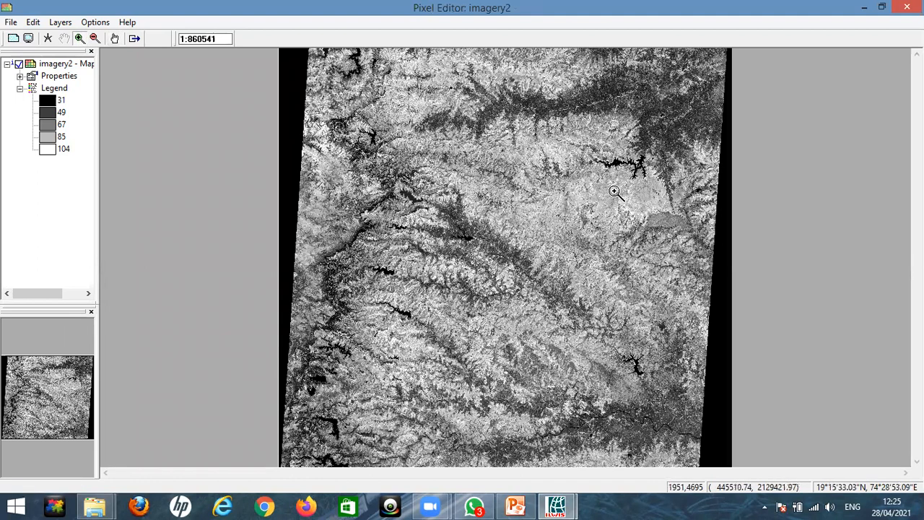
drag(655, 191, 616, 211)
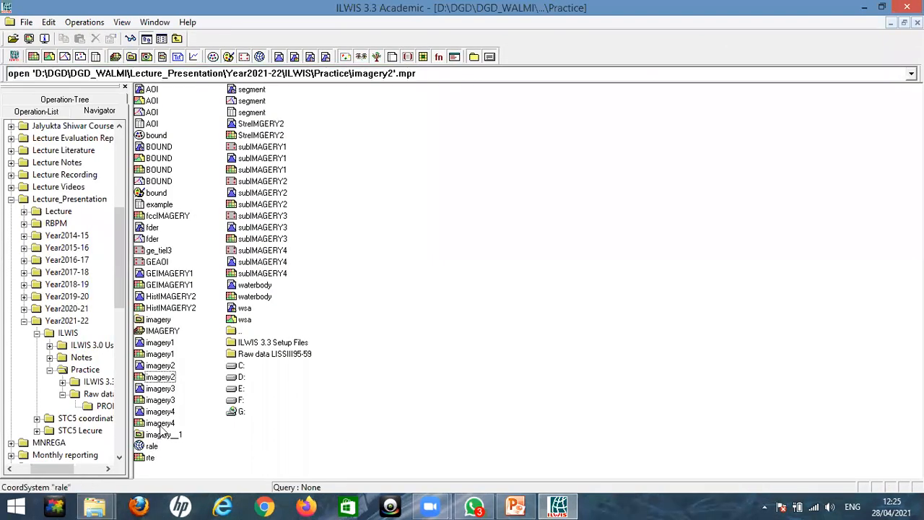
- Display the imagery4 raster map with the gray representation and a normal stretch from 31 to 188, and maximize its window
click(165, 424)
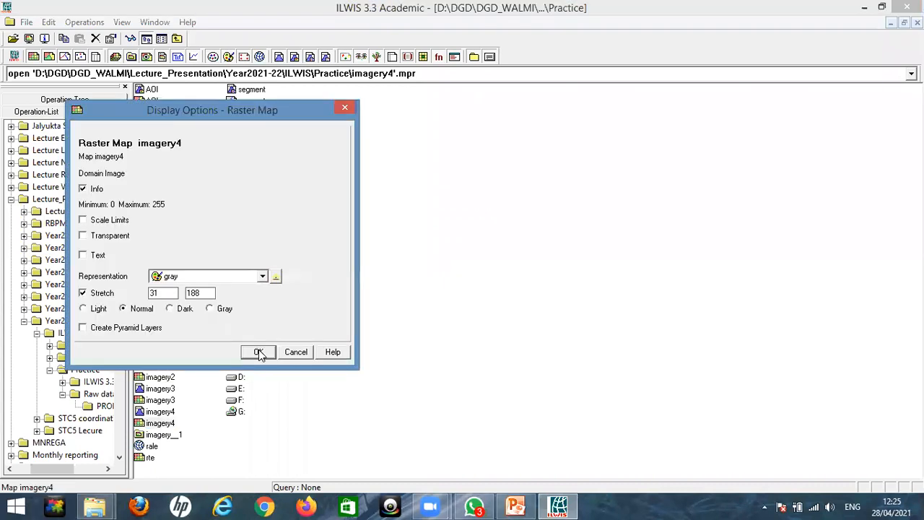
click(261, 350)
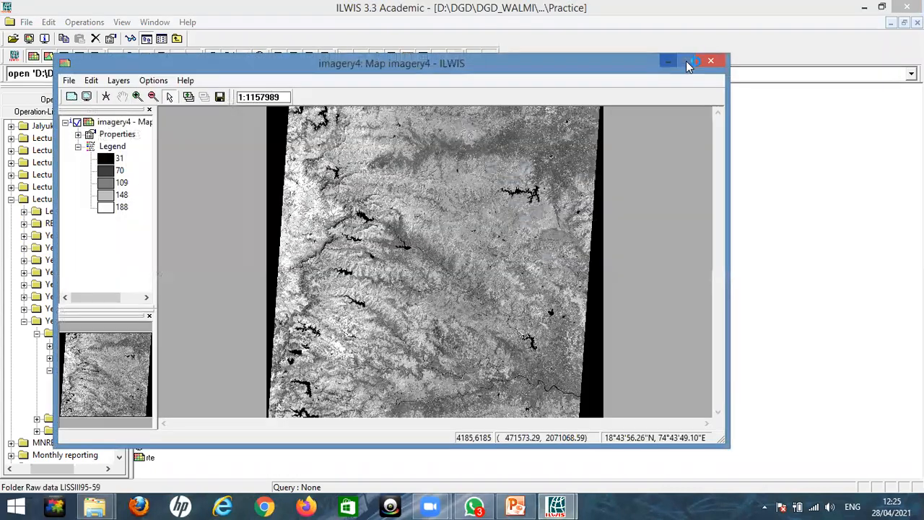
click(684, 64)
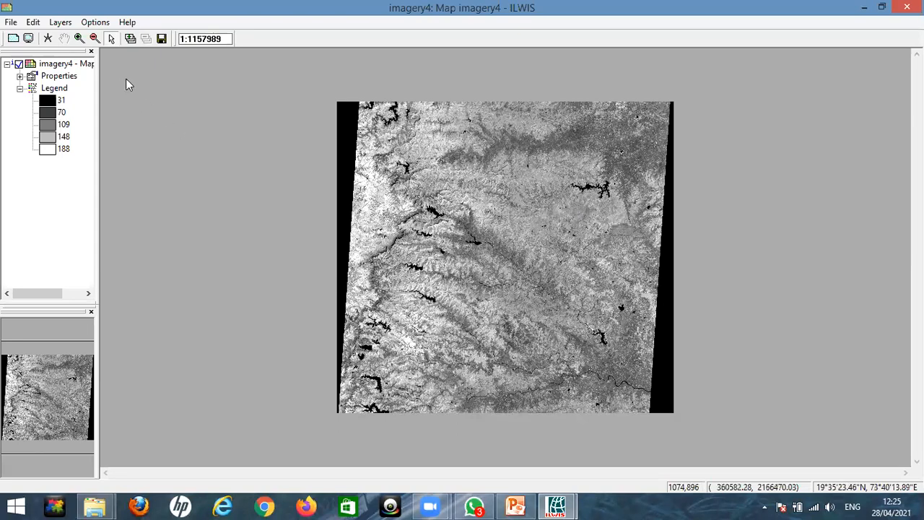
- Read imagery4 pixel values inside and just outside the straight dam edge of the northeastern reservoir
click(79, 38)
drag(566, 171, 604, 202)
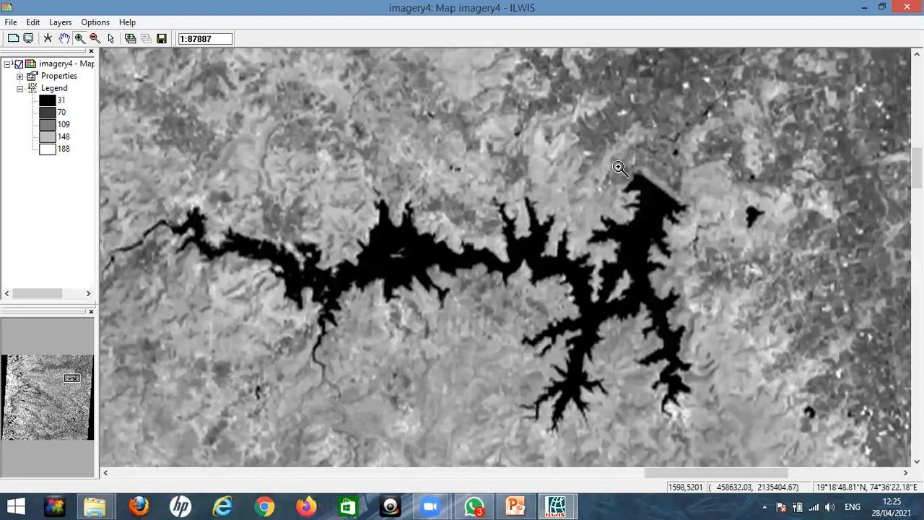
drag(648, 203, 645, 185)
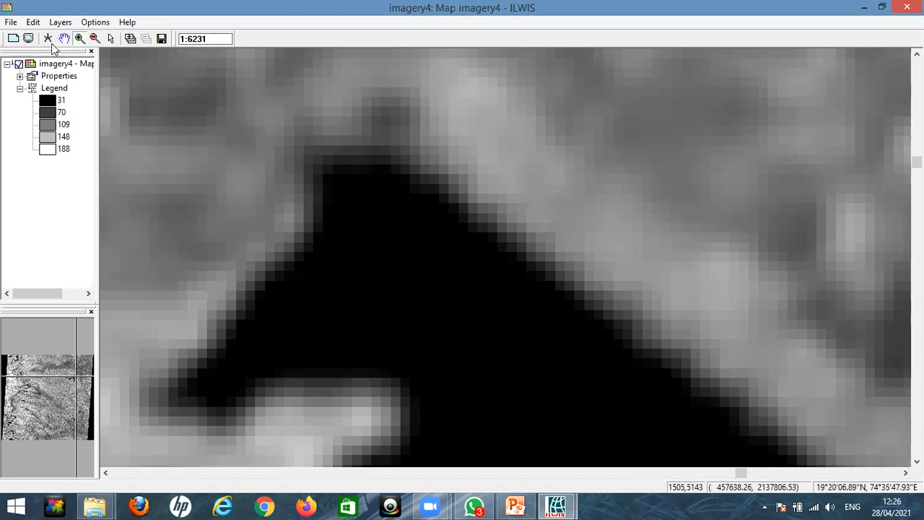
click(112, 38)
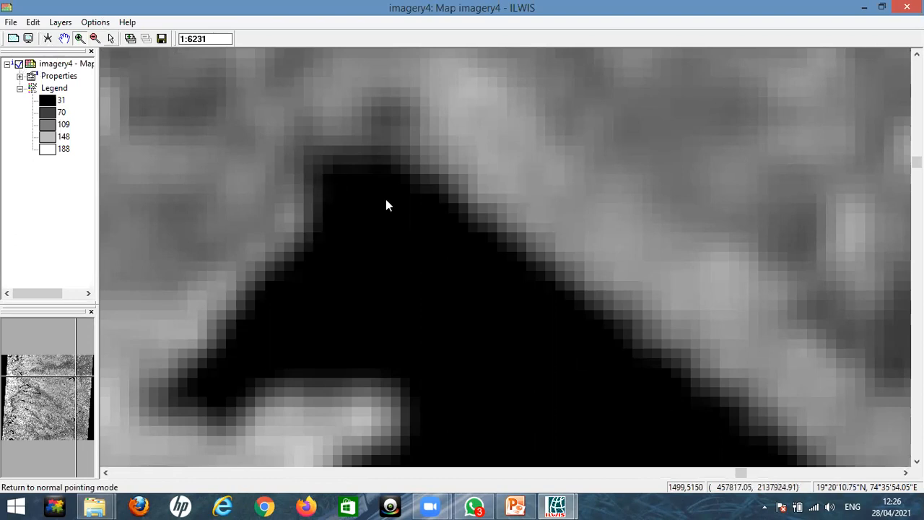
click(389, 202)
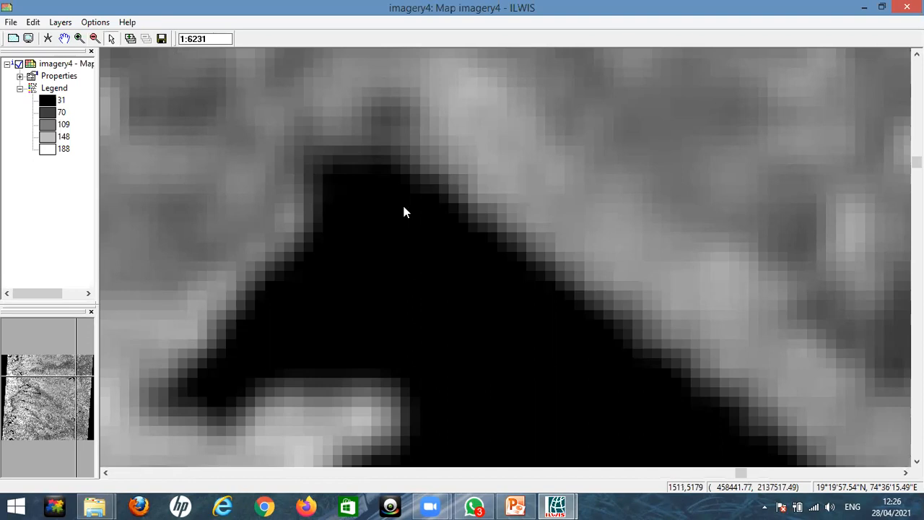
click(486, 142)
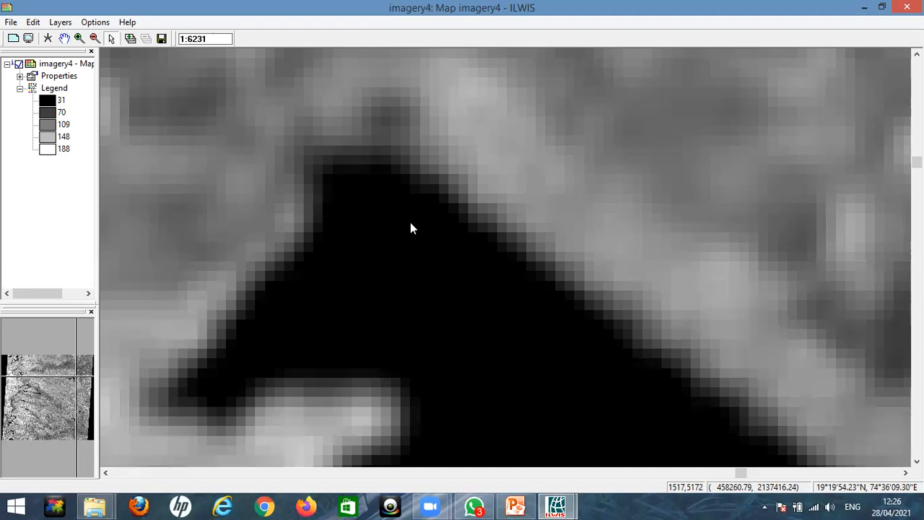
- Open imagery4 in the pixel editor, examine individual pixels along the reservoir's dam edge, and show the entire map again
click(34, 21)
mouse_move(200, 75)
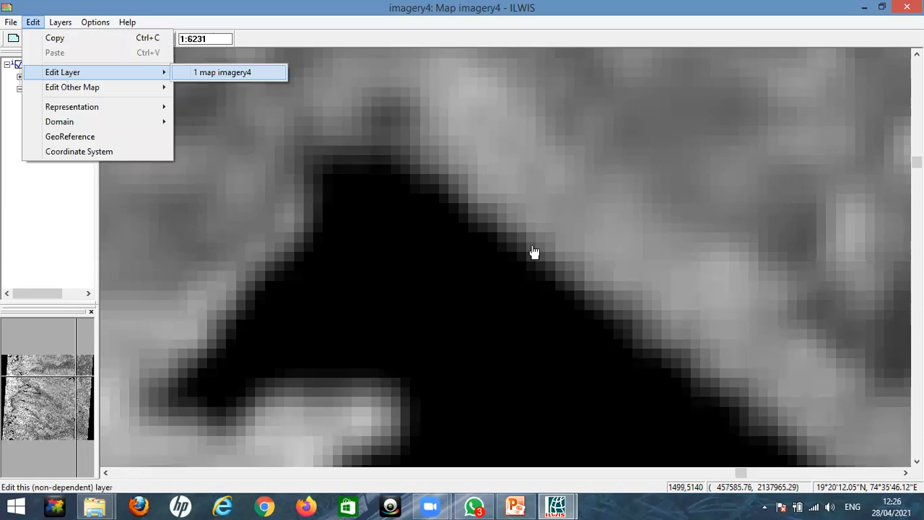
key(Return)
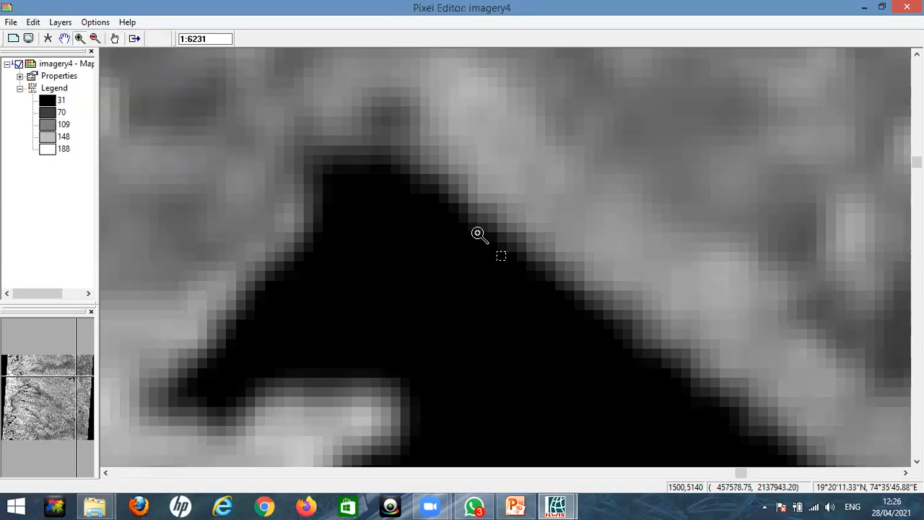
click(523, 277)
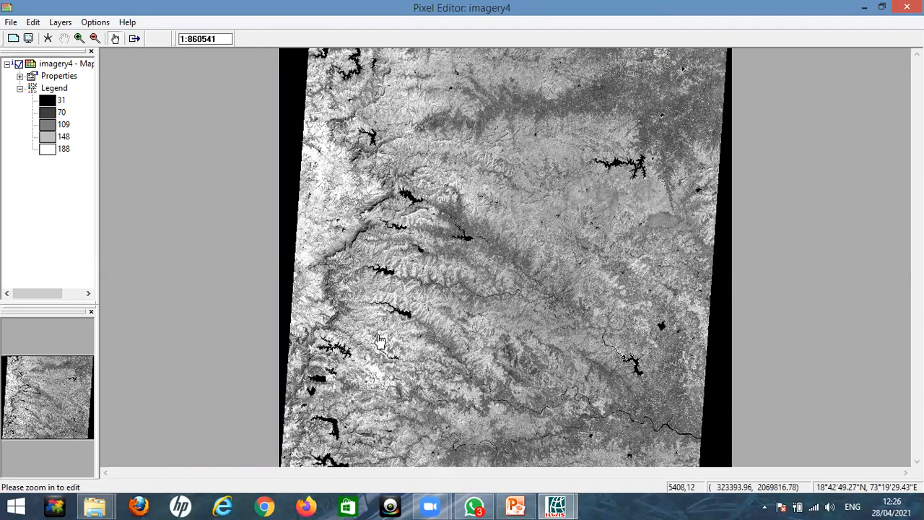
- Frame the dark reservoir in the northwest of imagery4 and exit the pixel editor
click(79, 38)
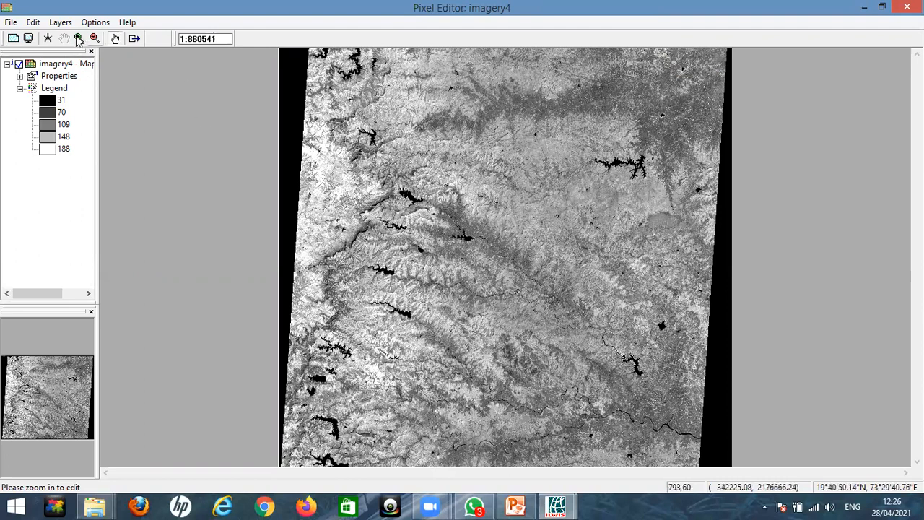
drag(356, 121, 385, 157)
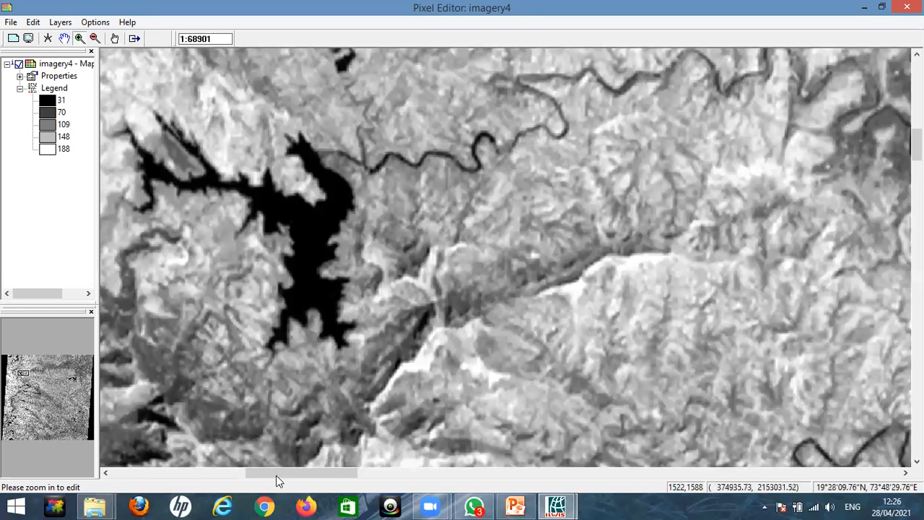
scroll(260, 477, left, 2)
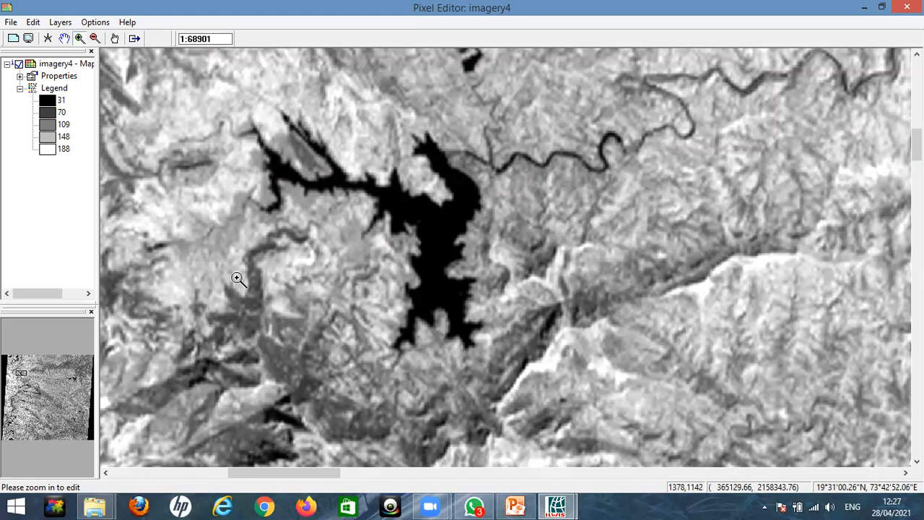
click(30, 27)
click(13, 38)
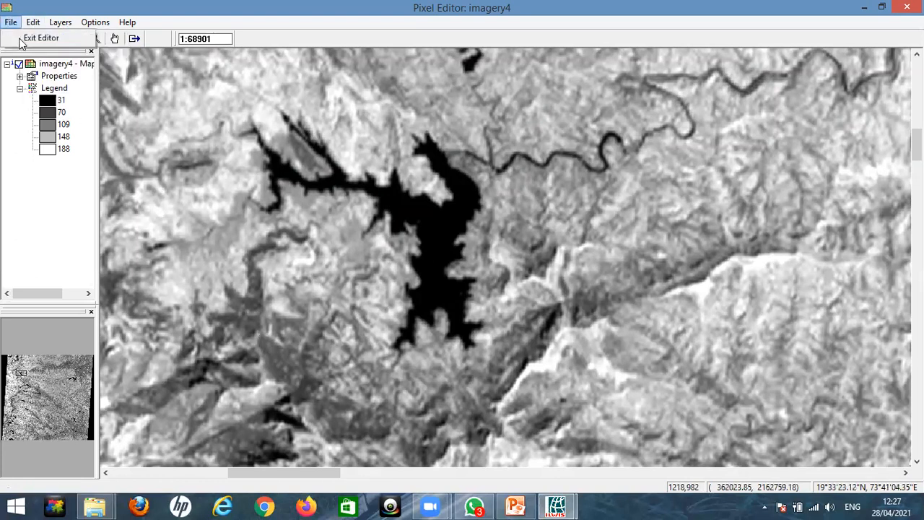
click(13, 38)
- Create a segment map named bound1 from the imagery4 map window, using the existing bound domain
click(11, 22)
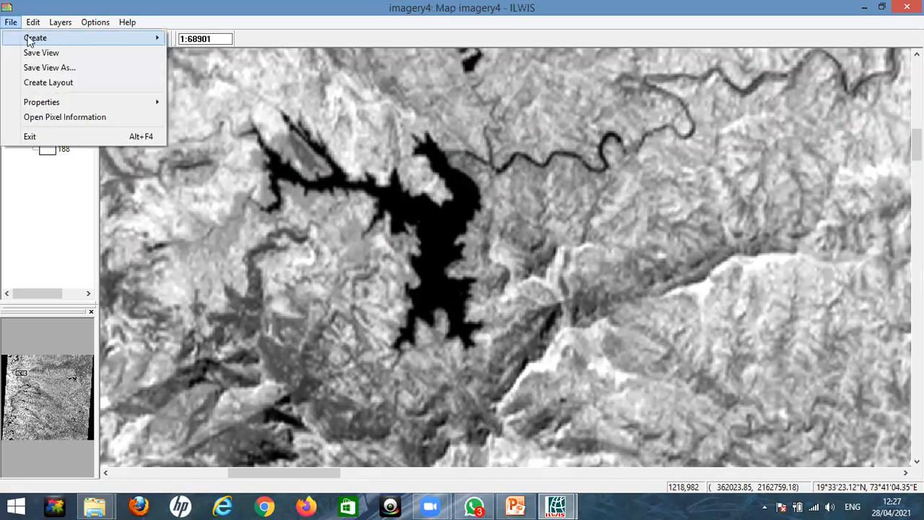
mouse_move(34, 38)
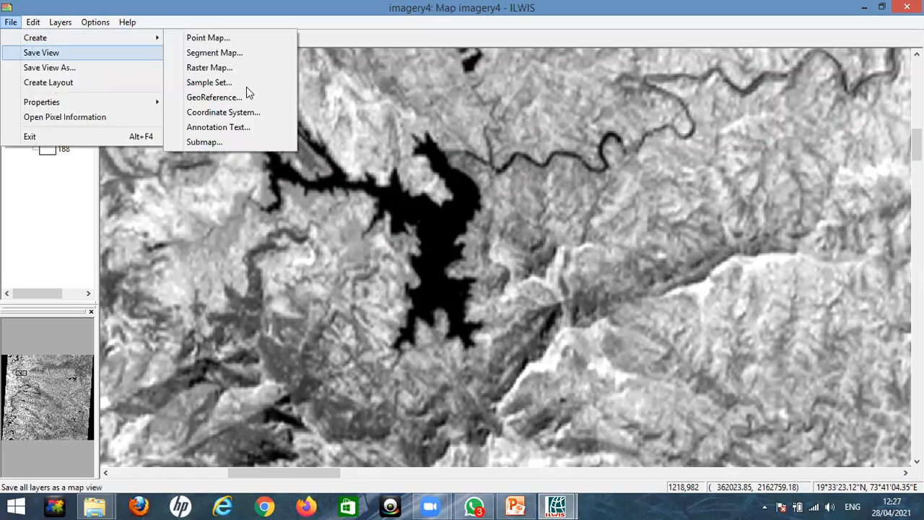
click(227, 56)
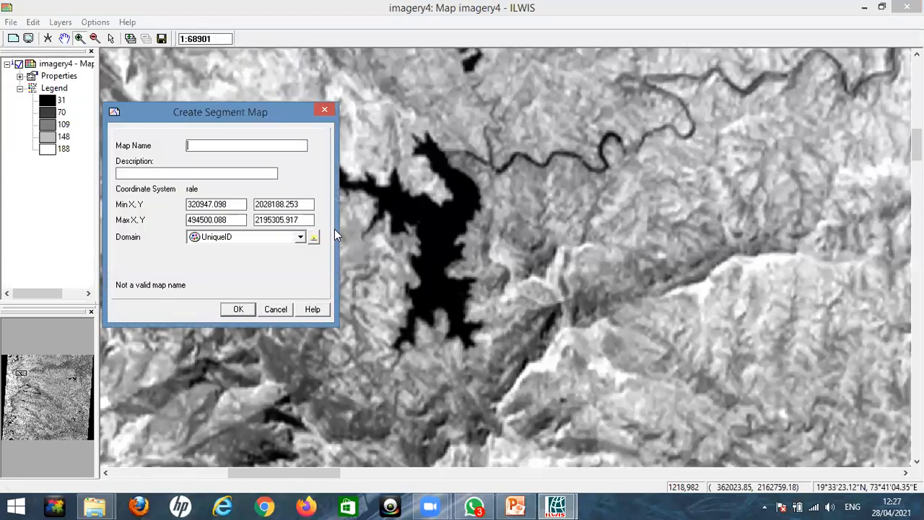
text(bound)
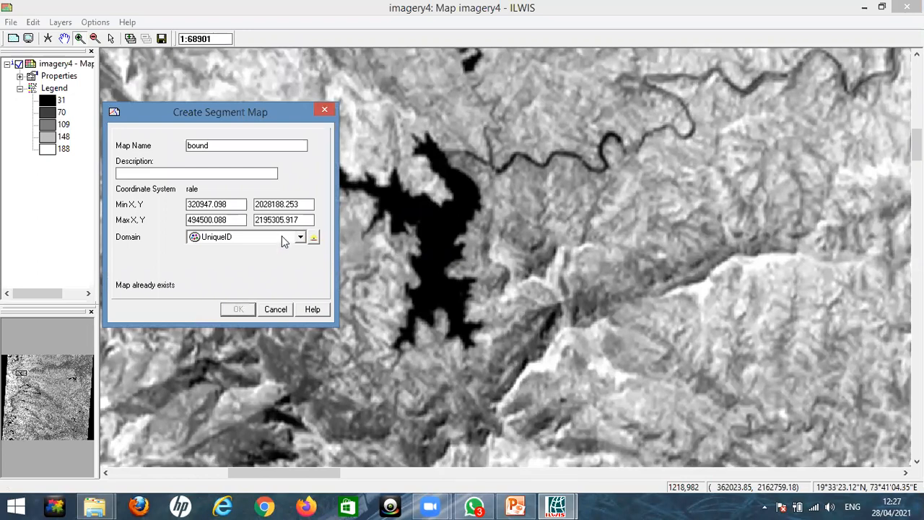
click(300, 236)
click(245, 274)
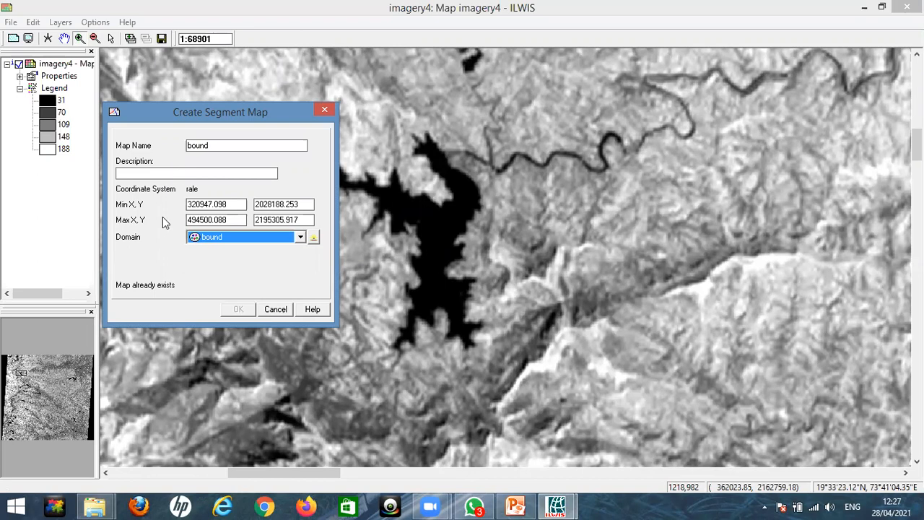
click(239, 241)
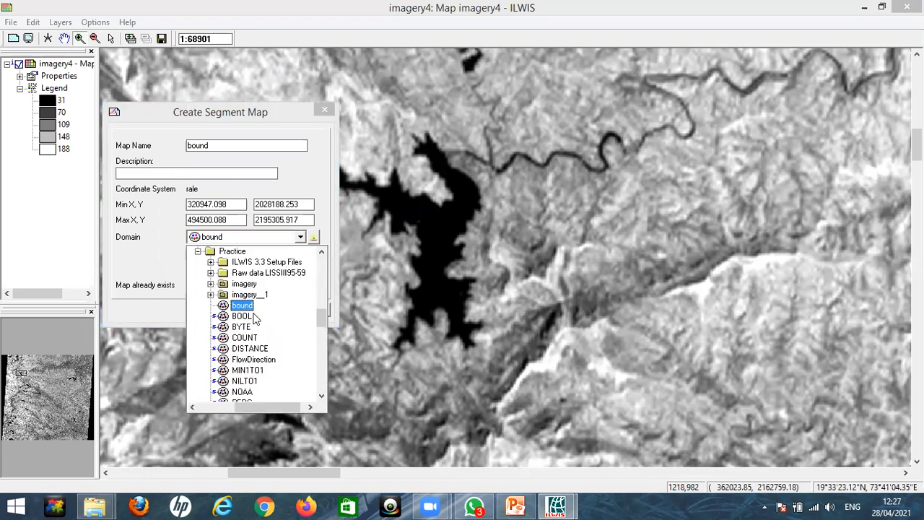
click(218, 149)
click(213, 147)
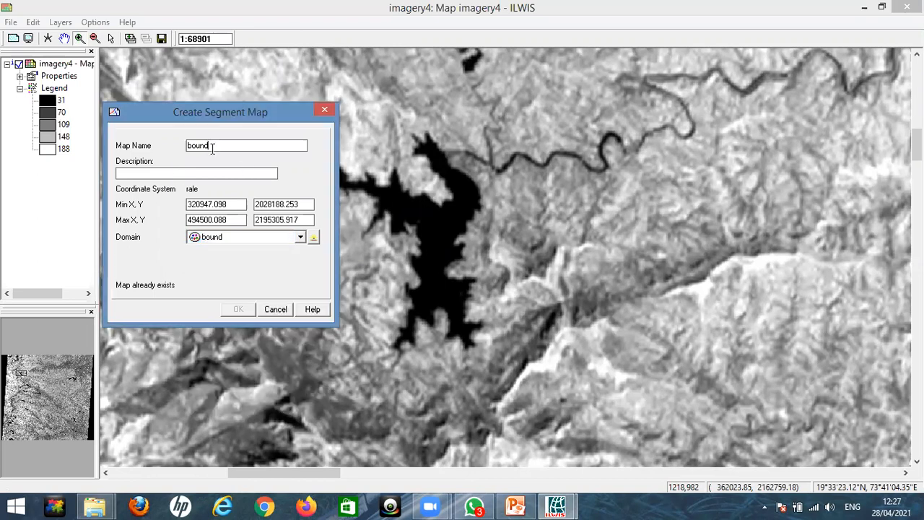
text(1)
key(Return)
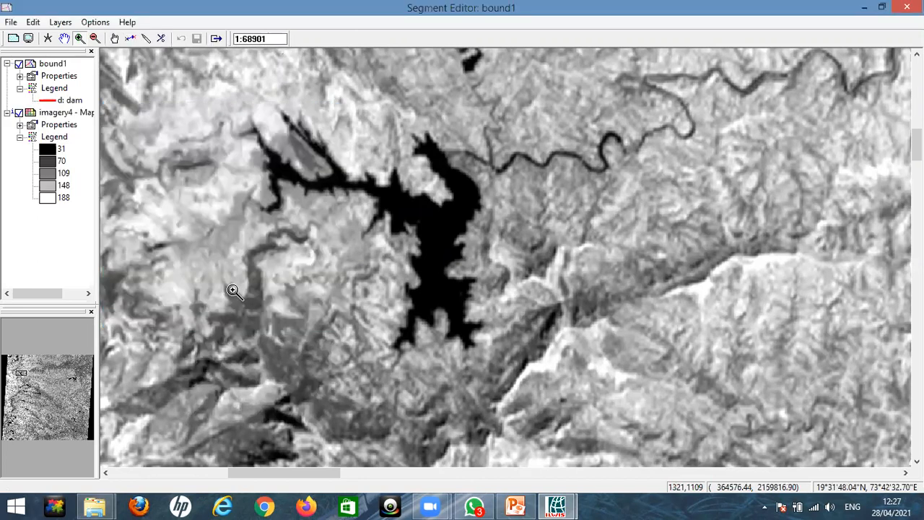
- Start digitizing the reservoir boundary at the tip of its northeastern arm and trace the arm's eastern bank southeastward
click(148, 40)
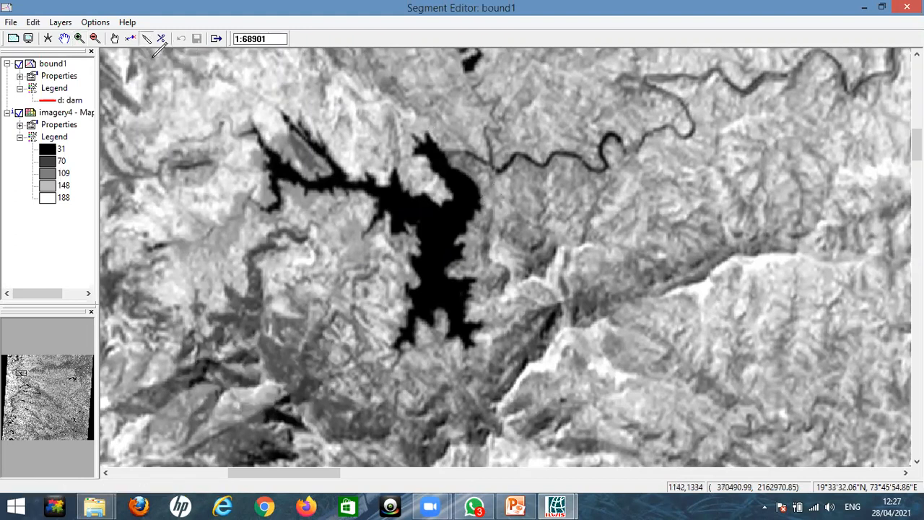
click(79, 39)
drag(423, 133, 479, 156)
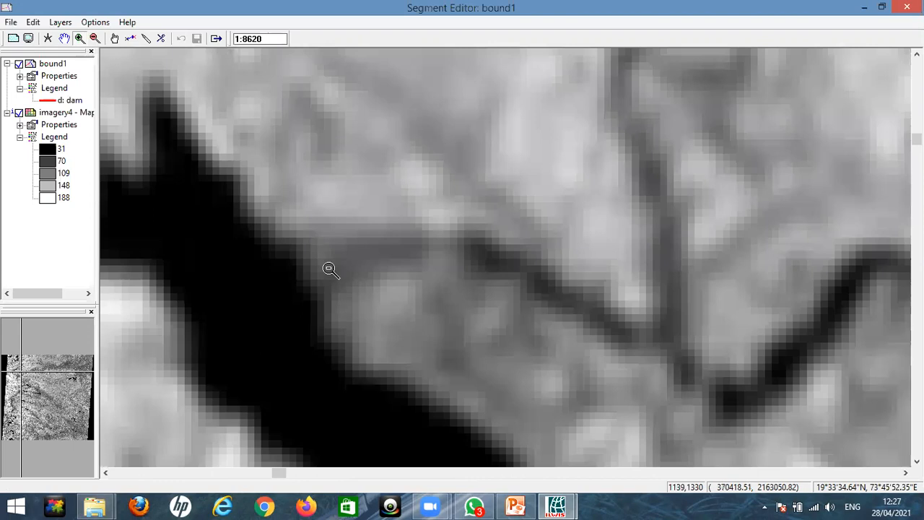
click(329, 268)
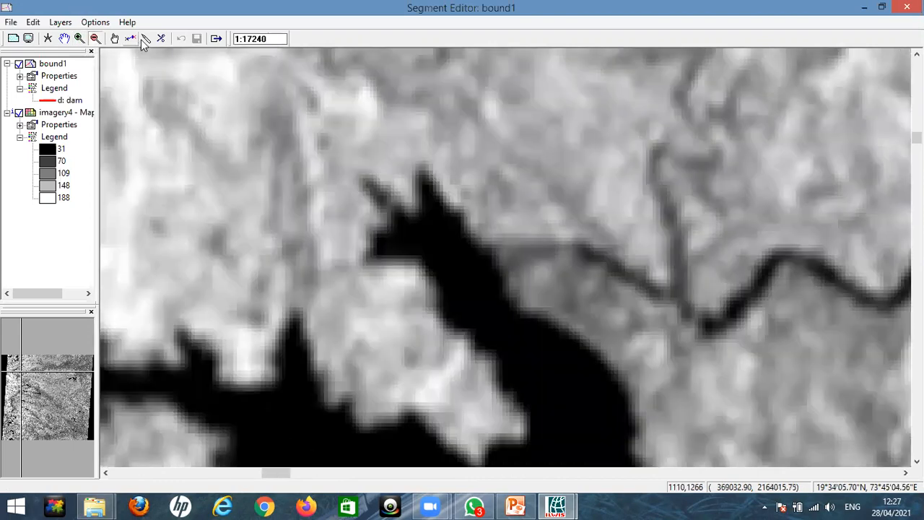
click(141, 39)
click(423, 174)
drag(448, 206, 466, 231)
mouse_move(498, 264)
mouse_down()
mouse_move(519, 301)
mouse_move(607, 348)
mouse_move(640, 385)
mouse_move(648, 422)
mouse_move(633, 455)
mouse_up()
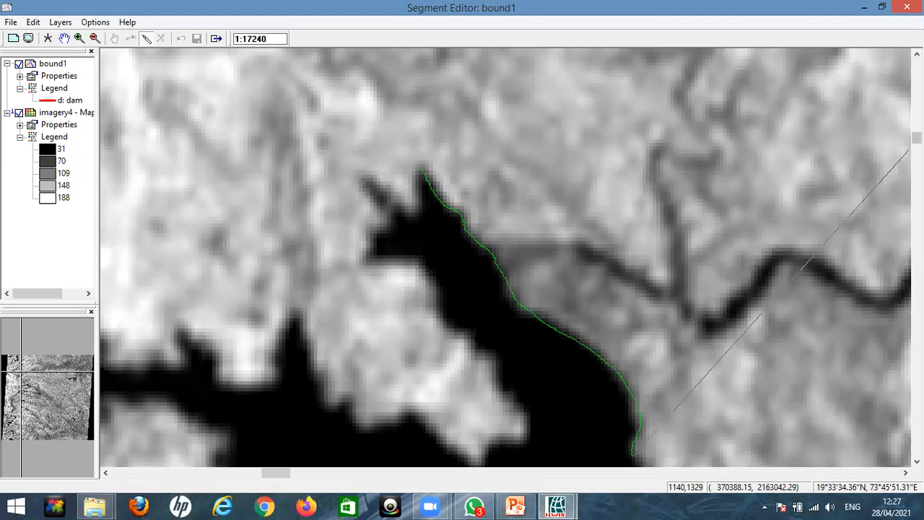
- Continue the boundary south along the indented eastern shore, following the small land spur that juts into the water
drag(916, 137, 655, 254)
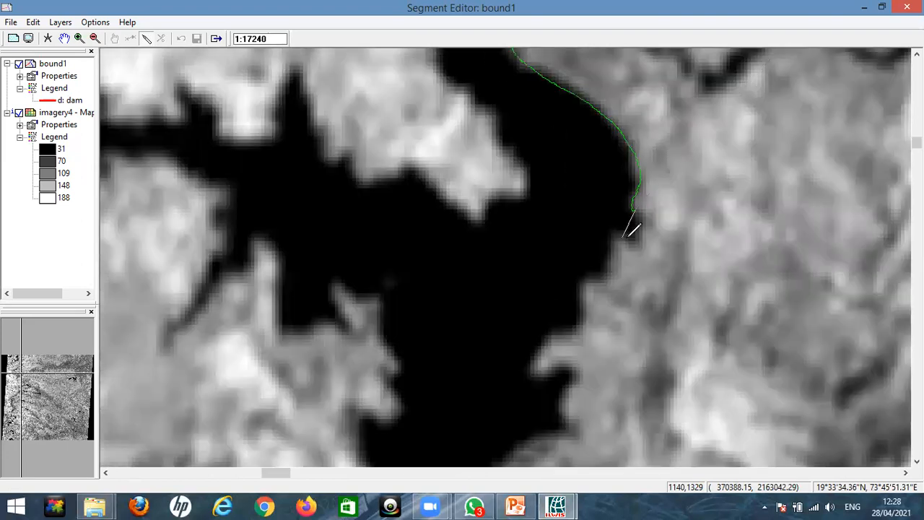
click(627, 236)
click(609, 268)
click(582, 292)
click(530, 369)
click(565, 376)
click(558, 413)
click(524, 442)
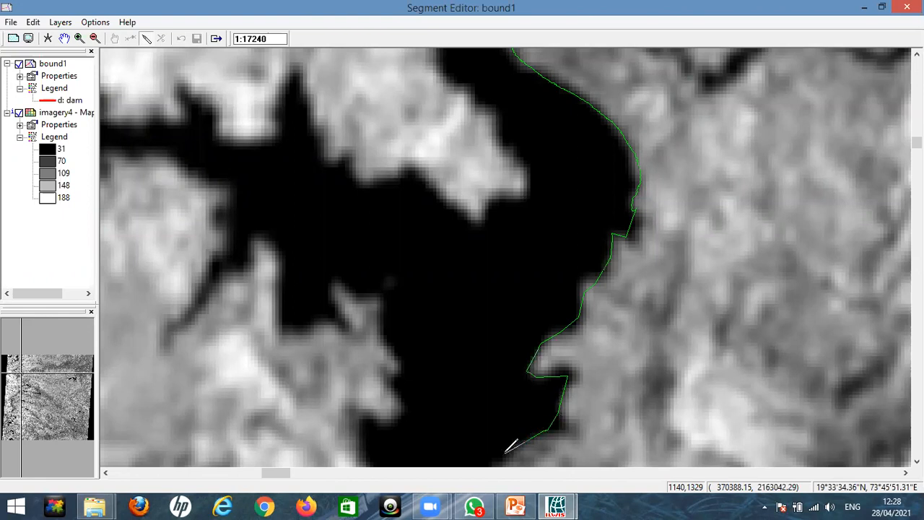
- Bring the boundary line back north through the water and along the arm's western bank, closing it at its starting point
click(456, 362)
click(555, 167)
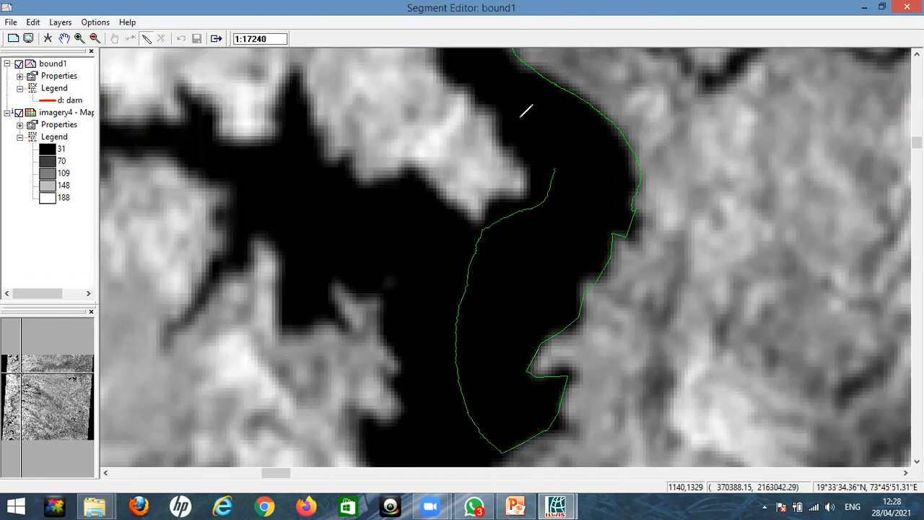
click(518, 118)
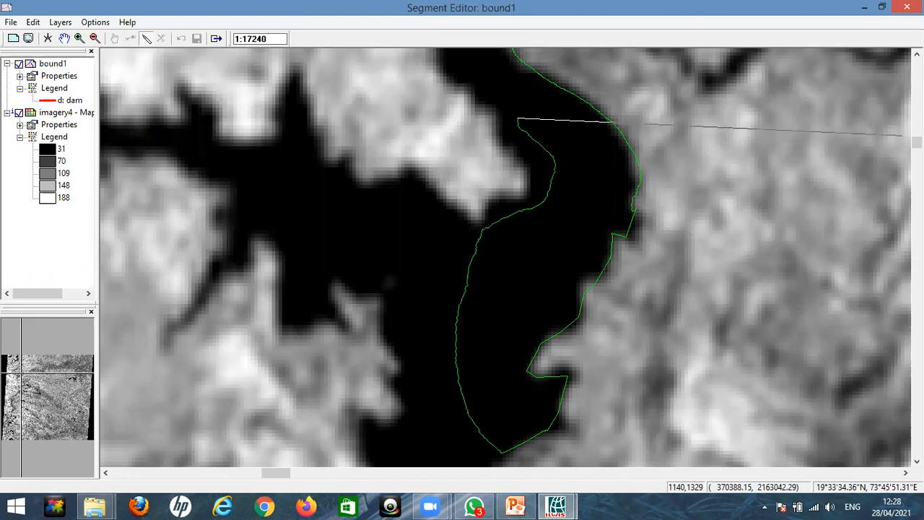
scroll(903, 136, up, 7)
scroll(375, 282, down, 3)
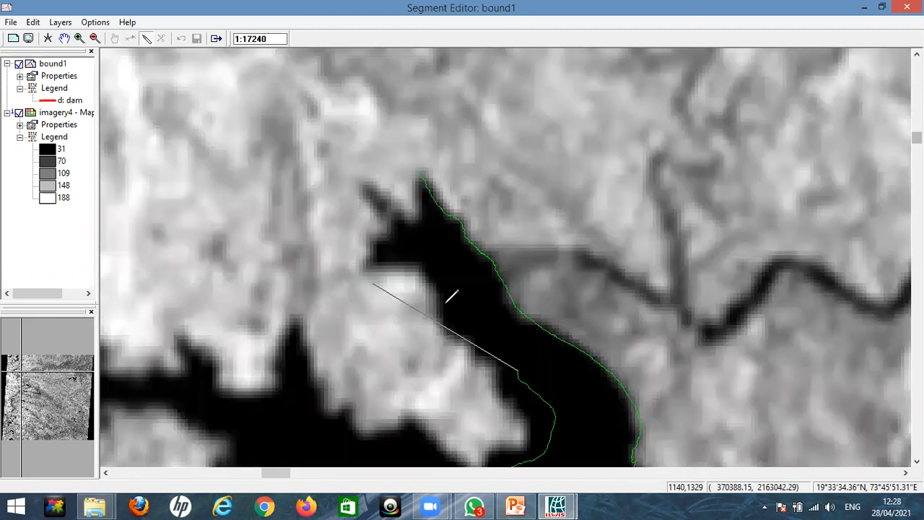
click(428, 268)
click(371, 259)
click(424, 215)
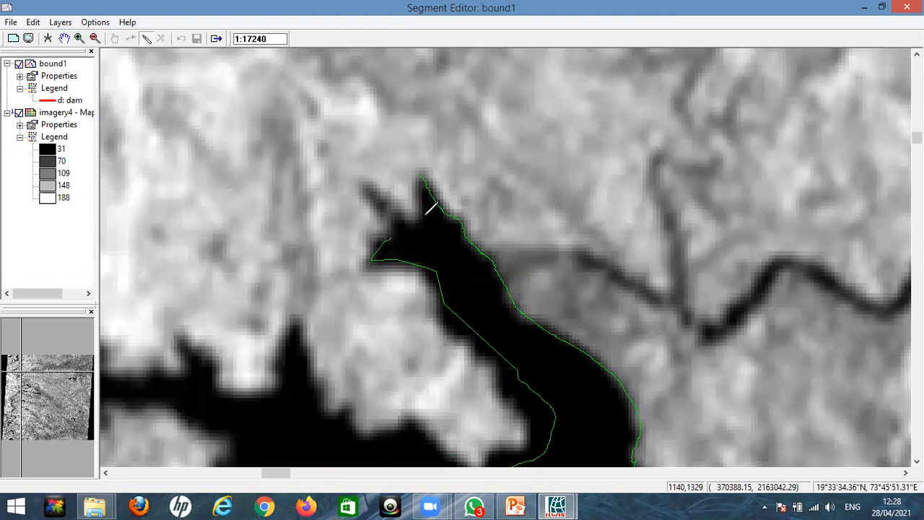
double_click(421, 174)
- Assign the class dam to the closed boundary segment
click(198, 164)
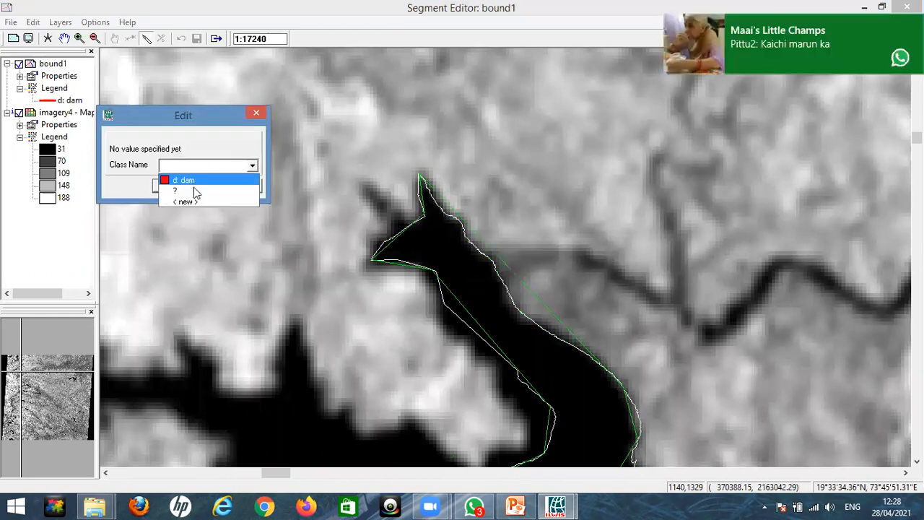
click(188, 180)
key(Return)
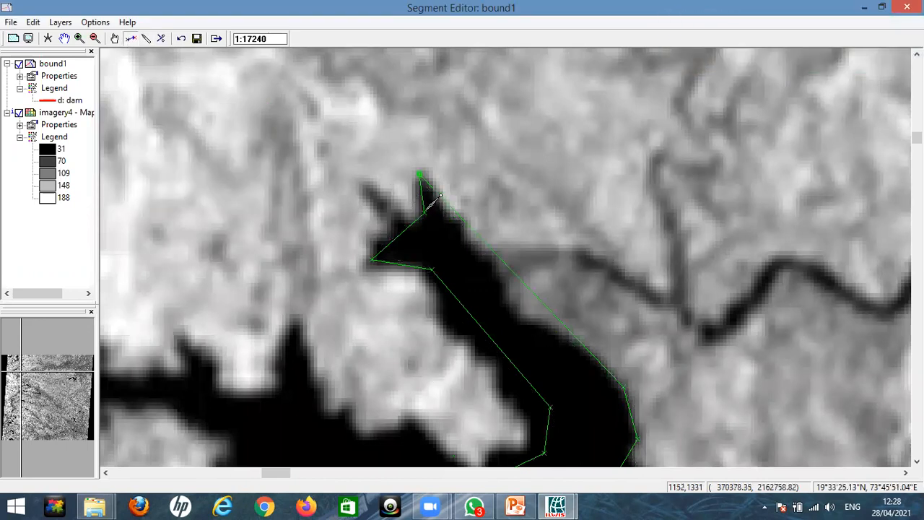
- Adjust the vertices at the notch and western corner of the arm's head, and split the segment on the diagonal edge between them
click(426, 208)
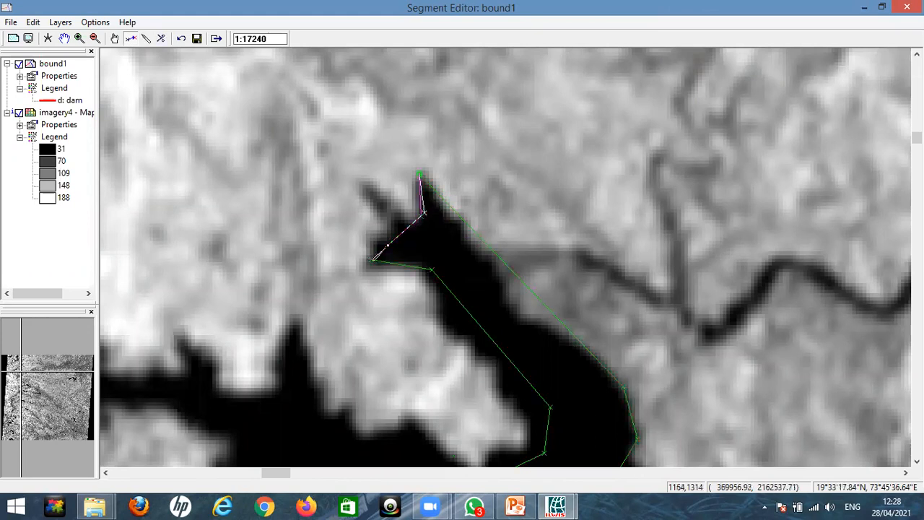
drag(397, 225, 374, 260)
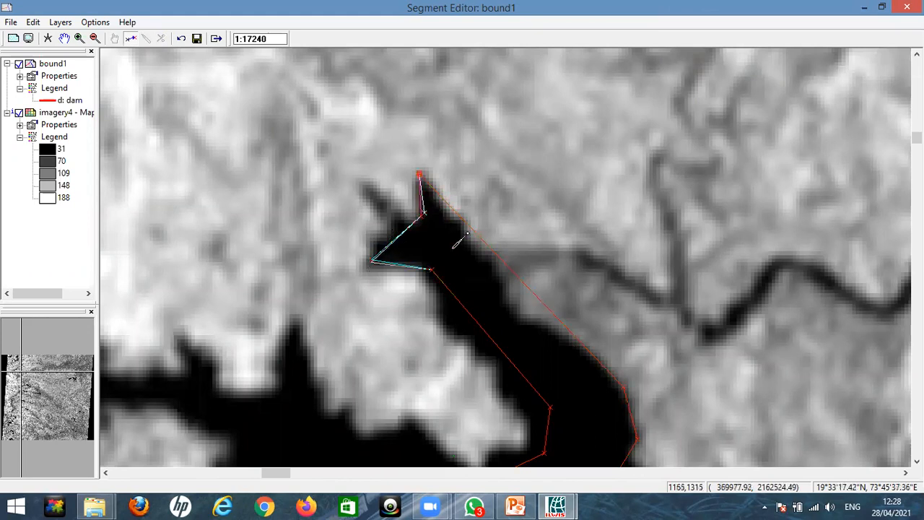
drag(426, 214, 425, 214)
click(161, 38)
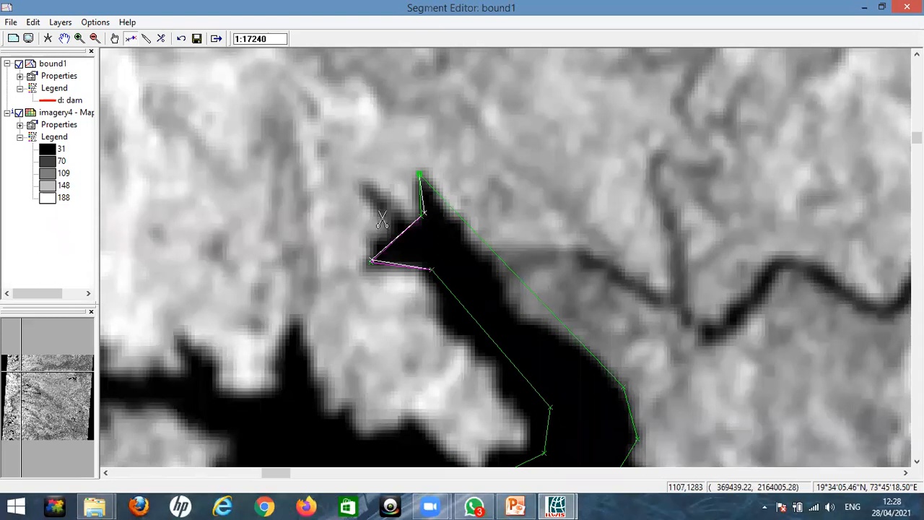
click(406, 229)
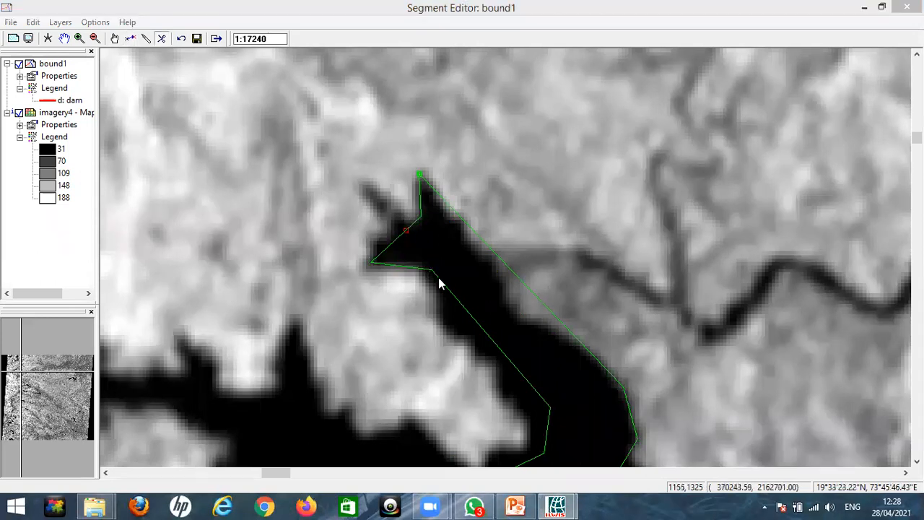
- Fit the notch vertex to the shore and move the western end of the split edge to the arm's western corner, leaving a gap
click(117, 39)
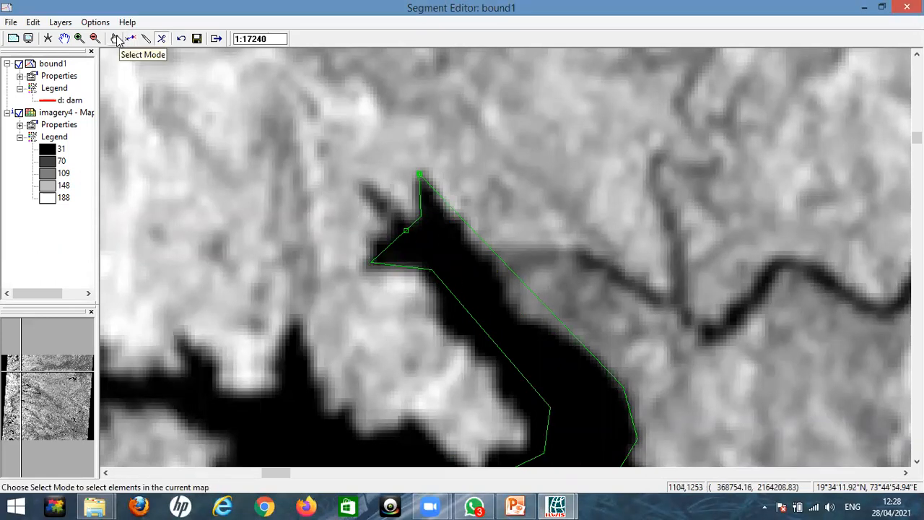
click(408, 234)
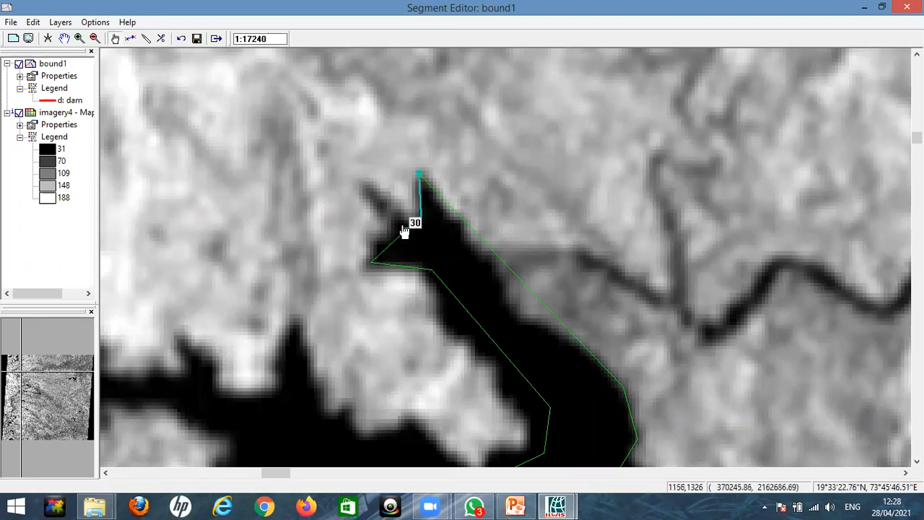
click(143, 42)
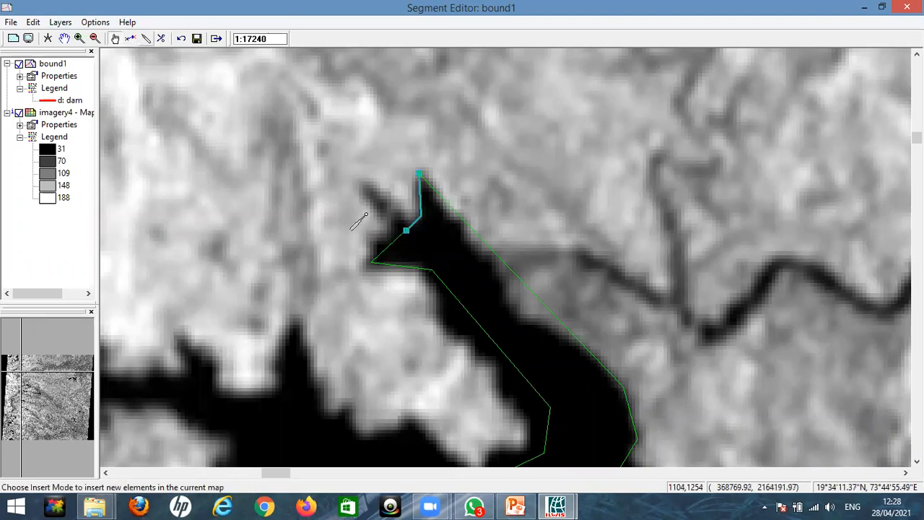
click(420, 214)
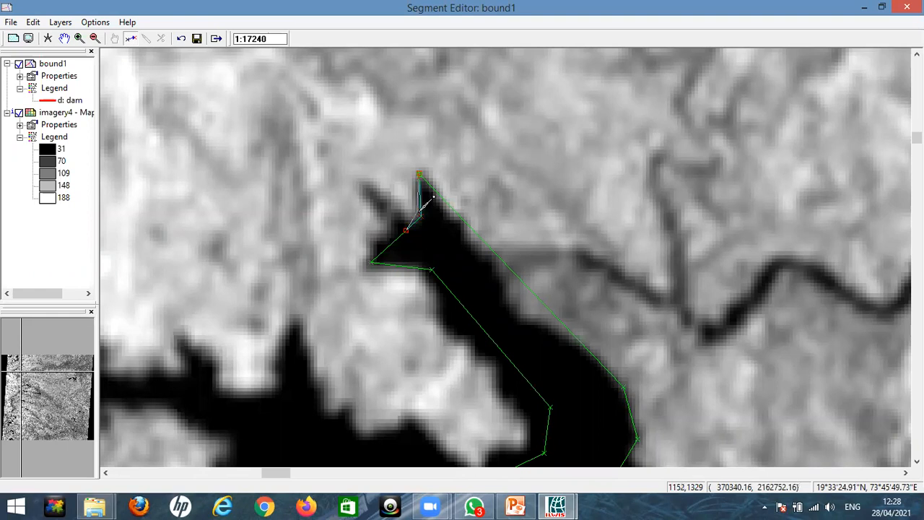
click(420, 217)
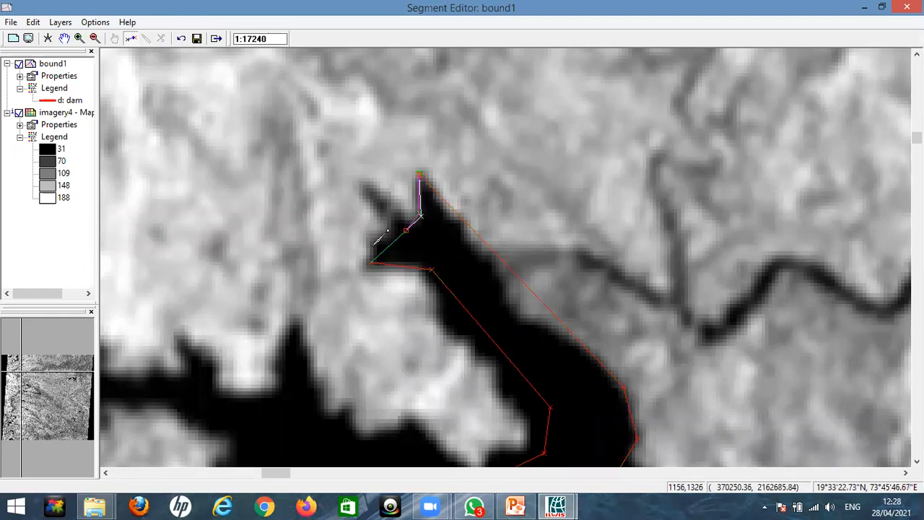
click(371, 246)
click(376, 244)
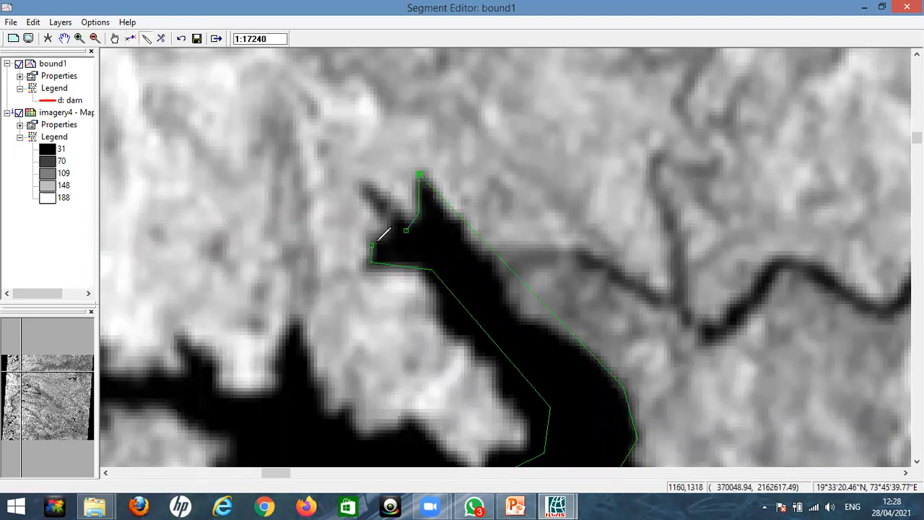
- Draw a segment around the small northwestern prong to bridge the gap, and split it midway along its eastern side
mouse_move(388, 229)
mouse_down()
mouse_move(362, 190)
mouse_move(401, 202)
mouse_move(408, 231)
mouse_up()
click(406, 229)
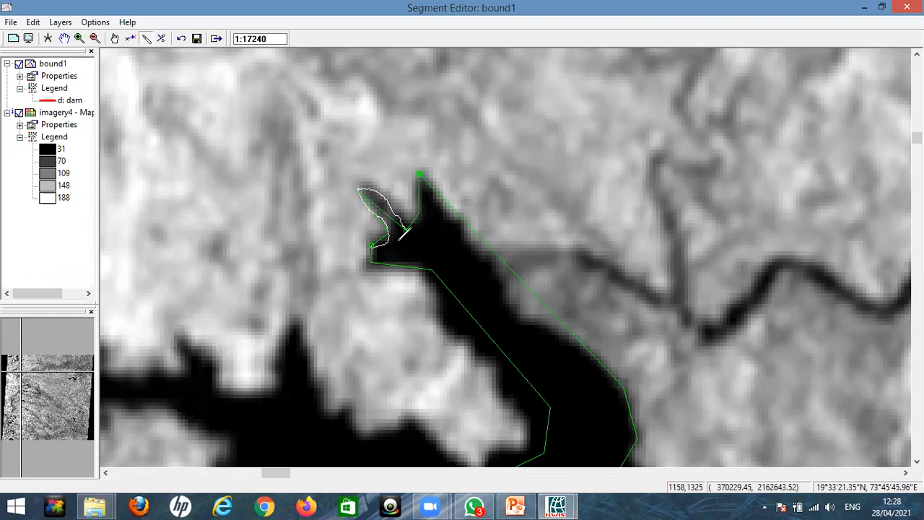
click(160, 39)
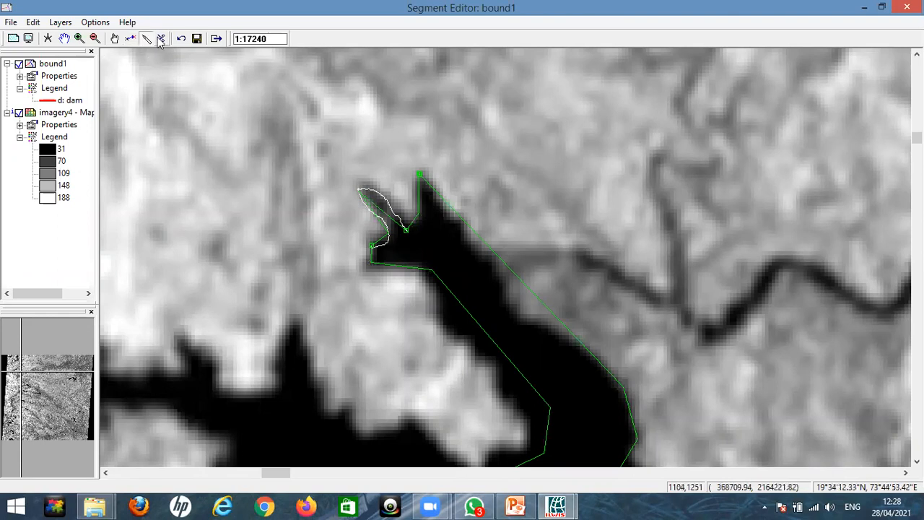
click(381, 210)
key(Return)
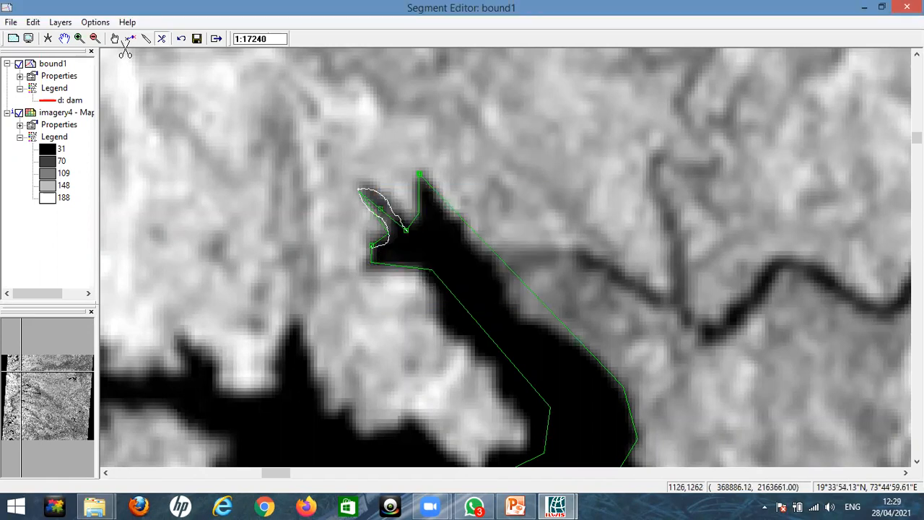
- Move the split node and neighbouring vertex of the new segment onto the eastern edge and tip of the northwestern prong
click(130, 39)
click(379, 195)
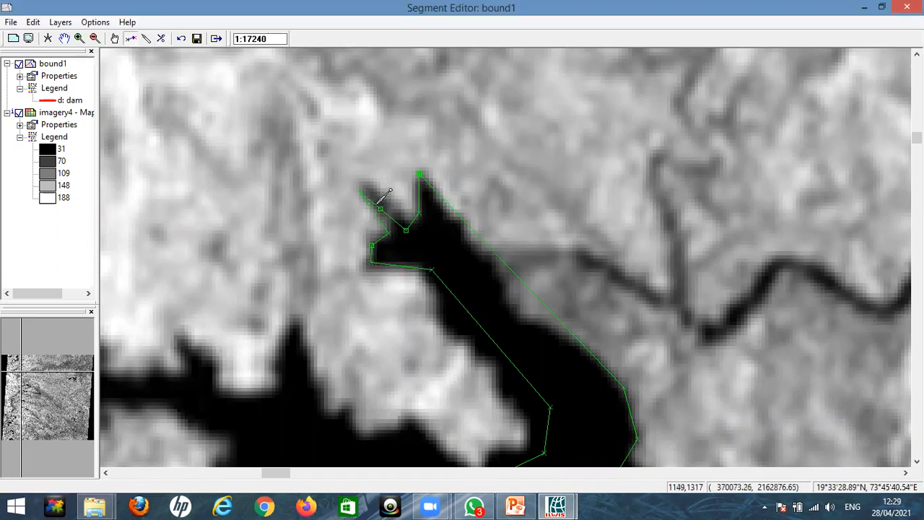
click(386, 199)
drag(381, 206, 371, 192)
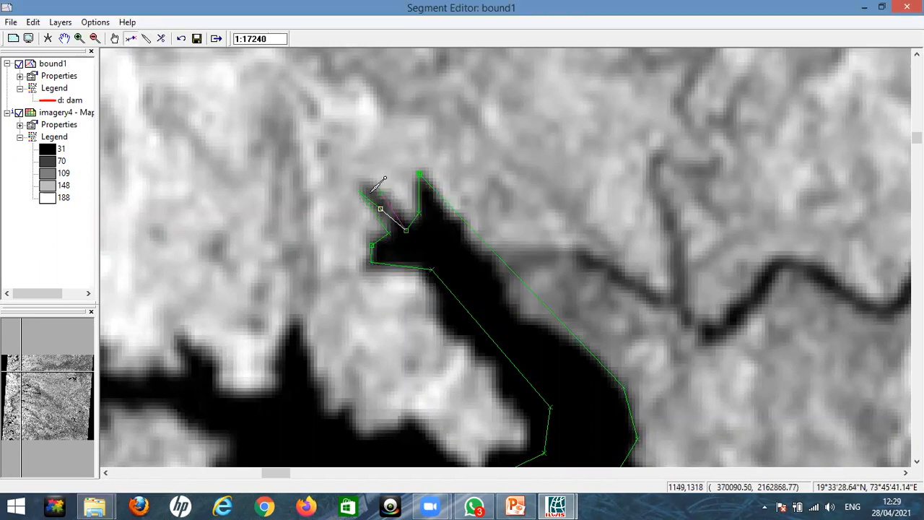
click(371, 188)
click(146, 39)
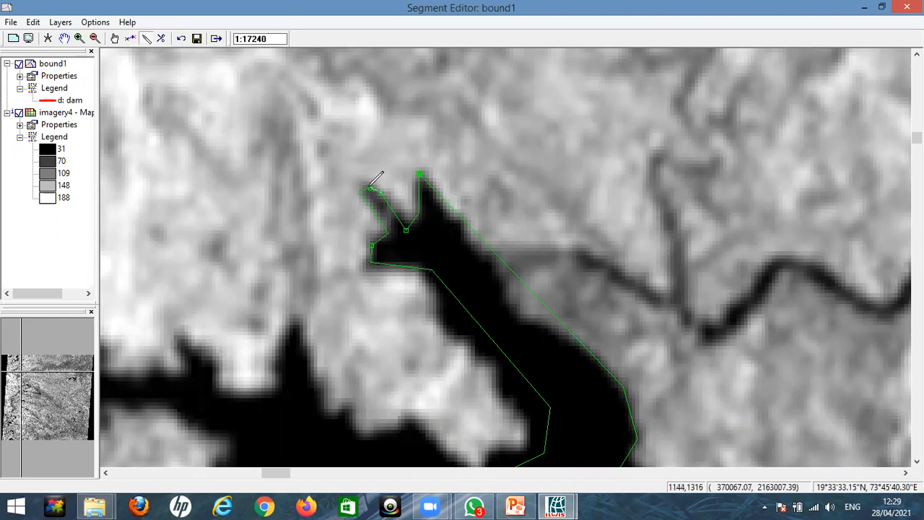
- Merge the two dam segments that meet at the tip of the northwestern prong
click(160, 38)
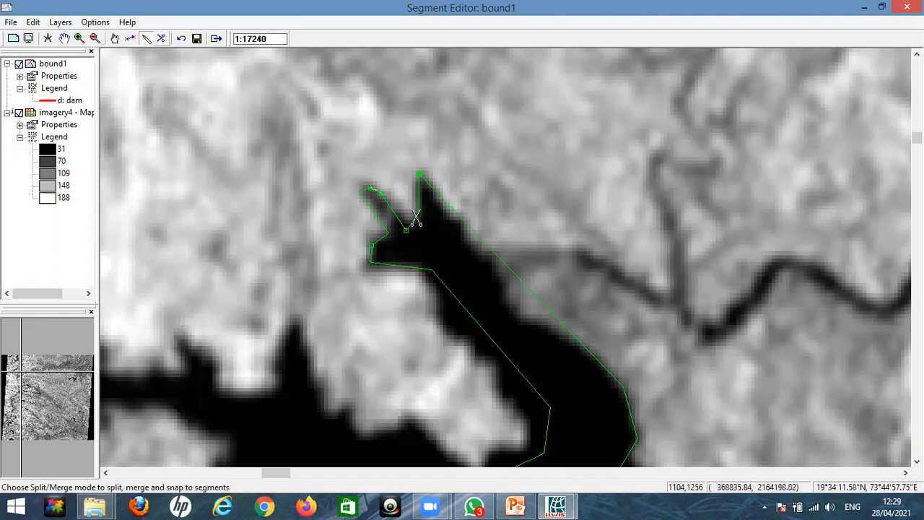
click(381, 195)
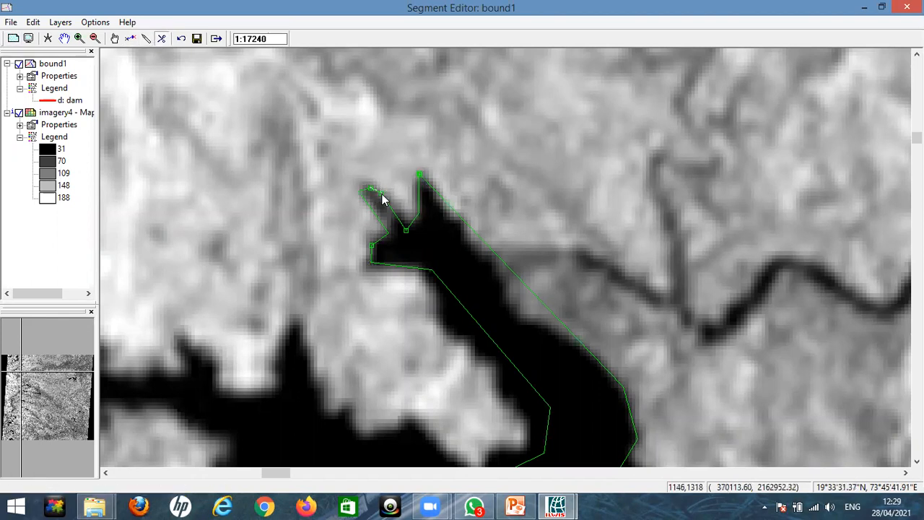
click(368, 190)
key(Return)
click(384, 200)
click(444, 283)
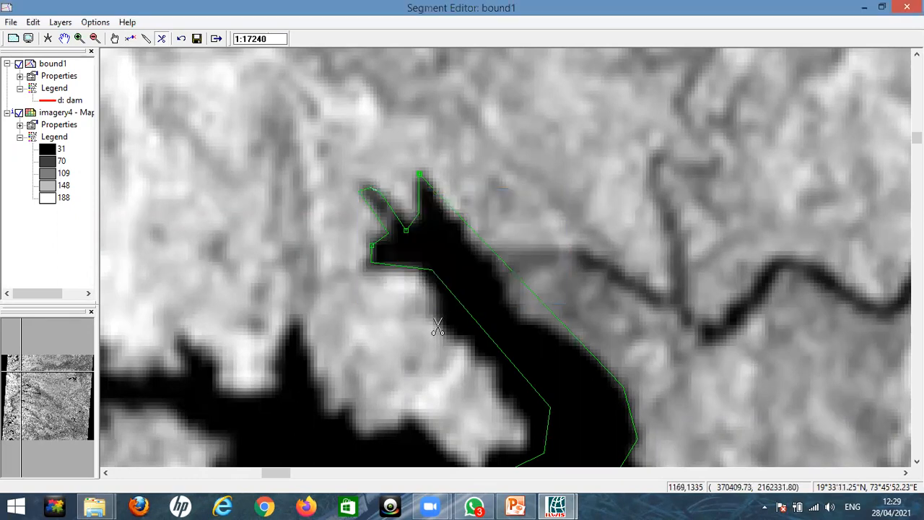
- Merge the remaining dam segments at the notch node and at the node on the arm's western corner
click(406, 230)
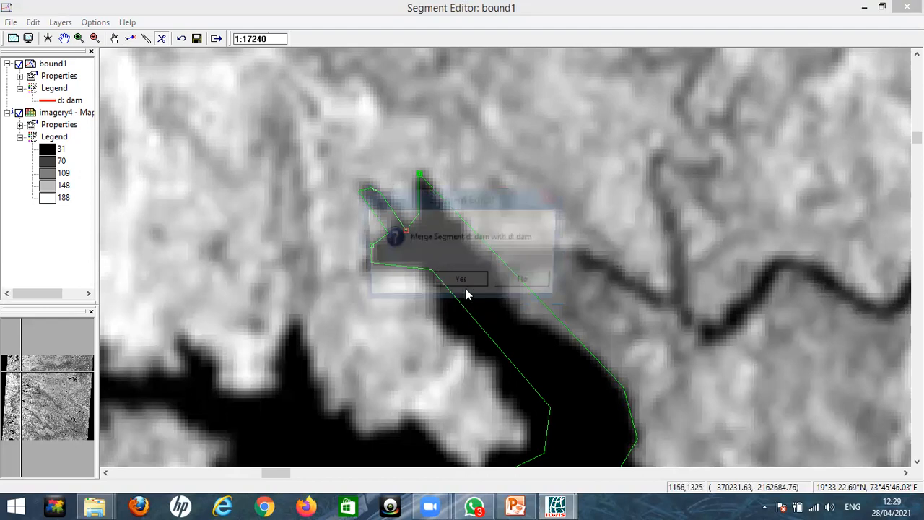
click(444, 285)
click(371, 247)
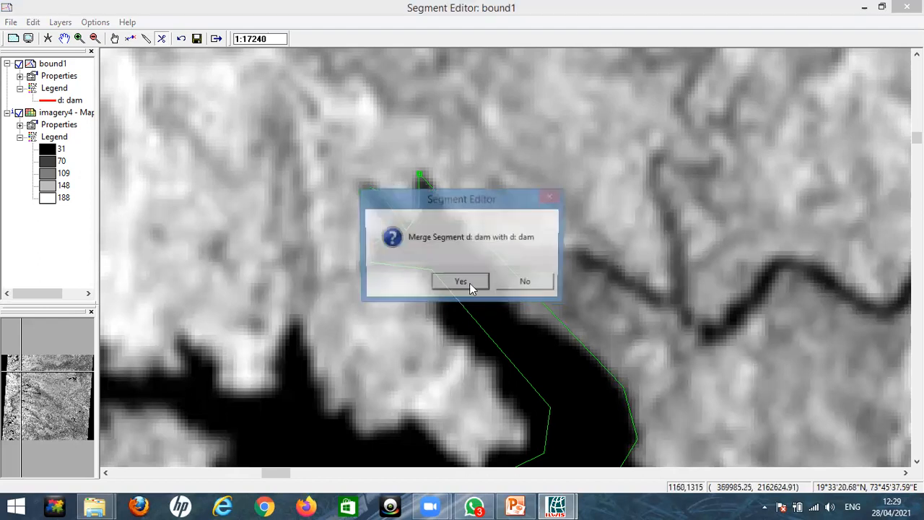
click(473, 284)
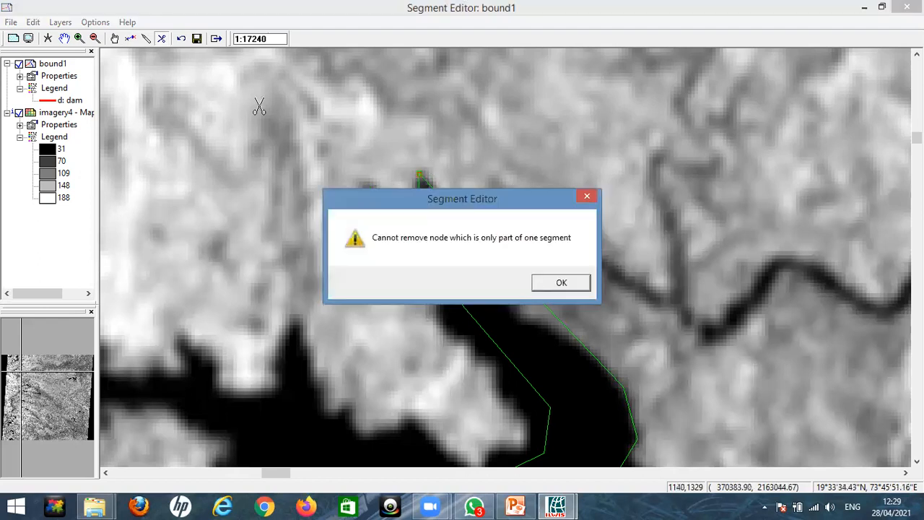
key(Return)
click(79, 38)
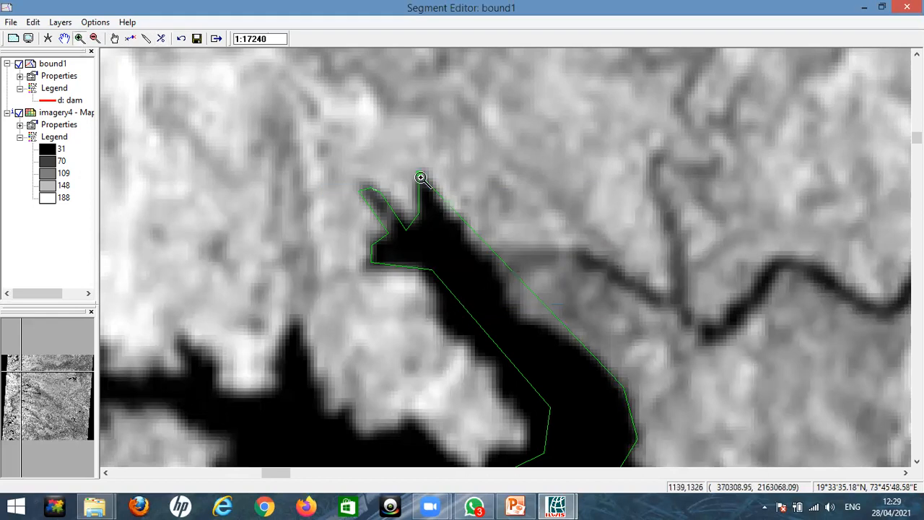
- Split the dam boundary on both sides of the northern prong's tip and remove the tip piece between the splits
click(131, 39)
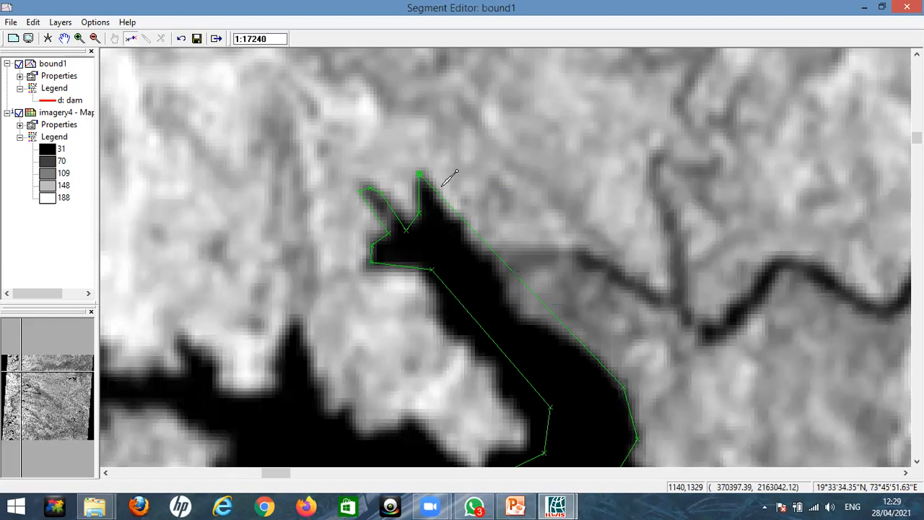
click(434, 160)
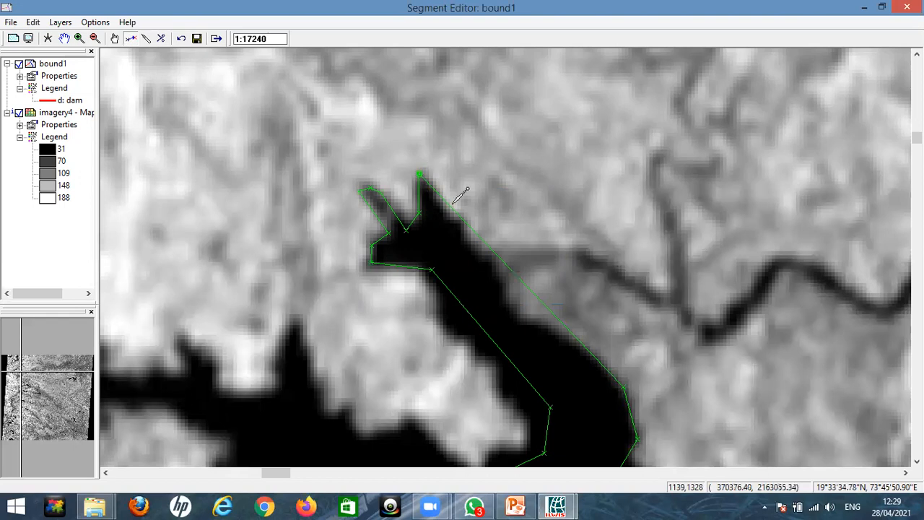
click(432, 184)
mouse_move(430, 166)
mouse_down()
mouse_move(456, 215)
mouse_move(413, 168)
mouse_up()
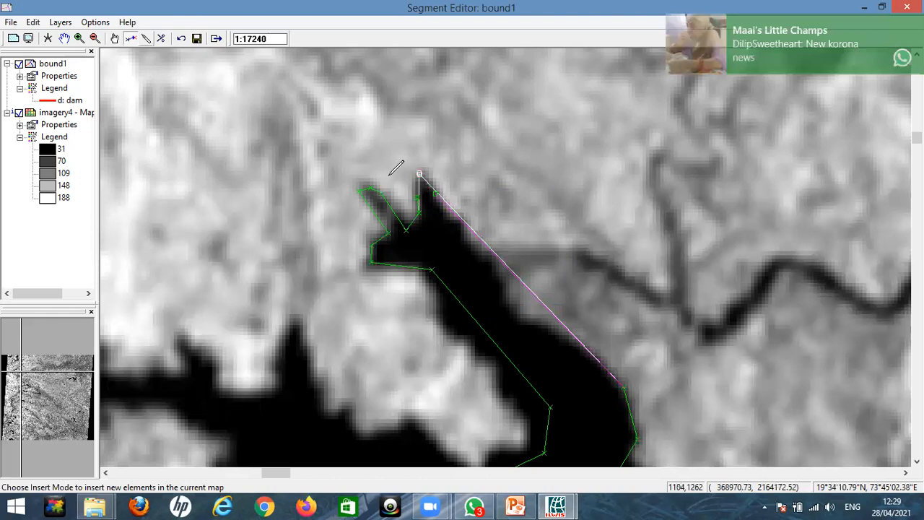
click(419, 175)
click(437, 174)
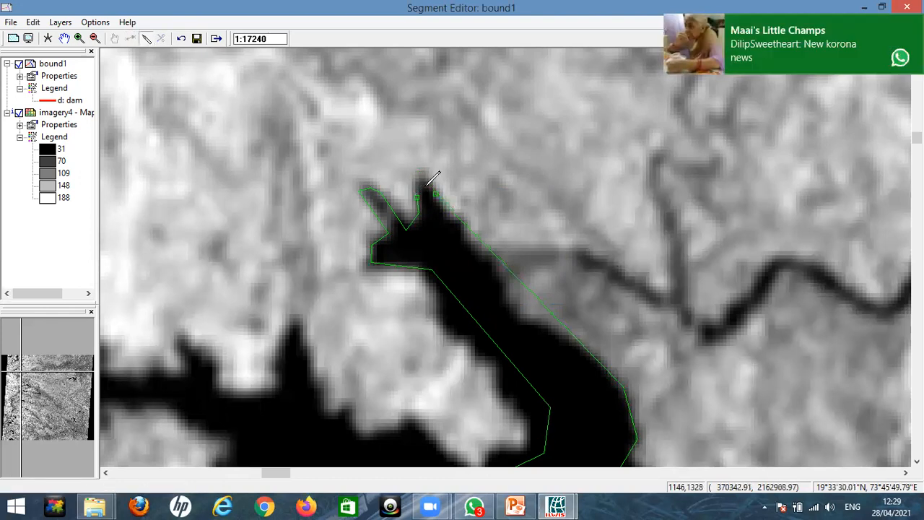
- Draw a short segment across the gap at the northern prong's end and merge the adjoining dam segments
drag(434, 192, 416, 194)
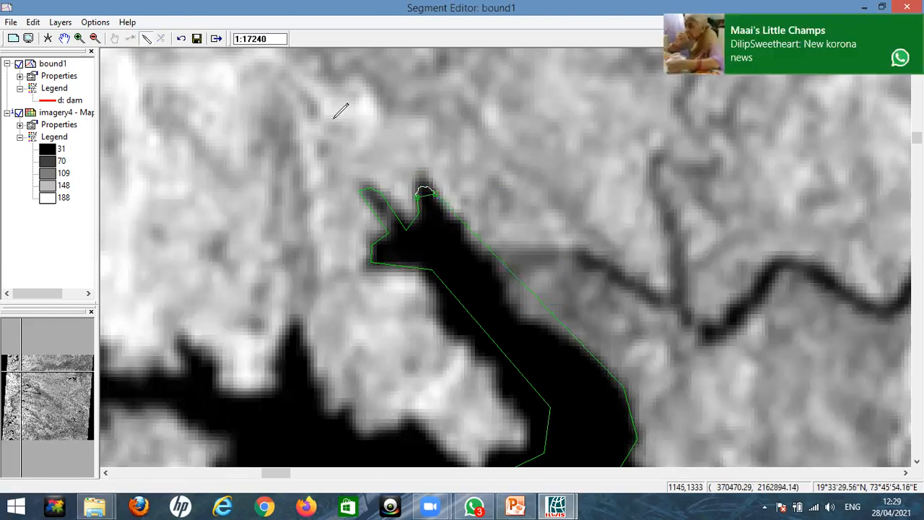
click(423, 206)
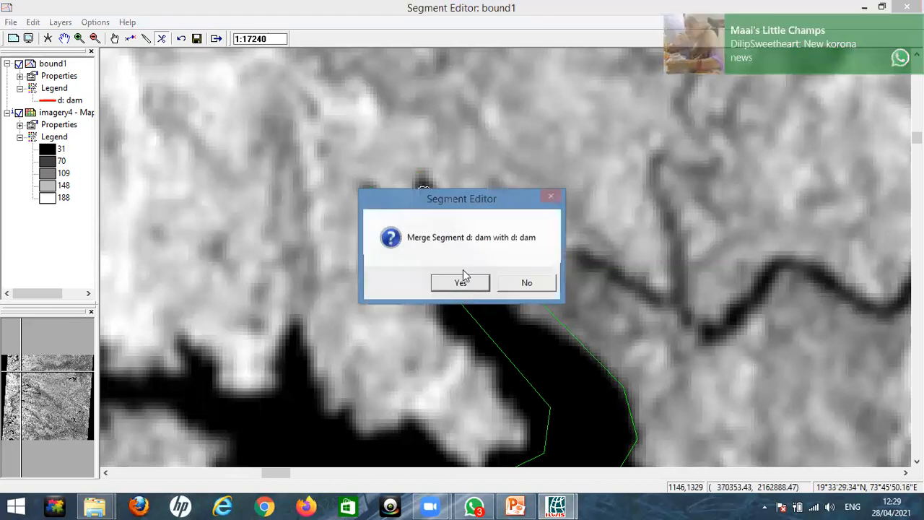
click(449, 284)
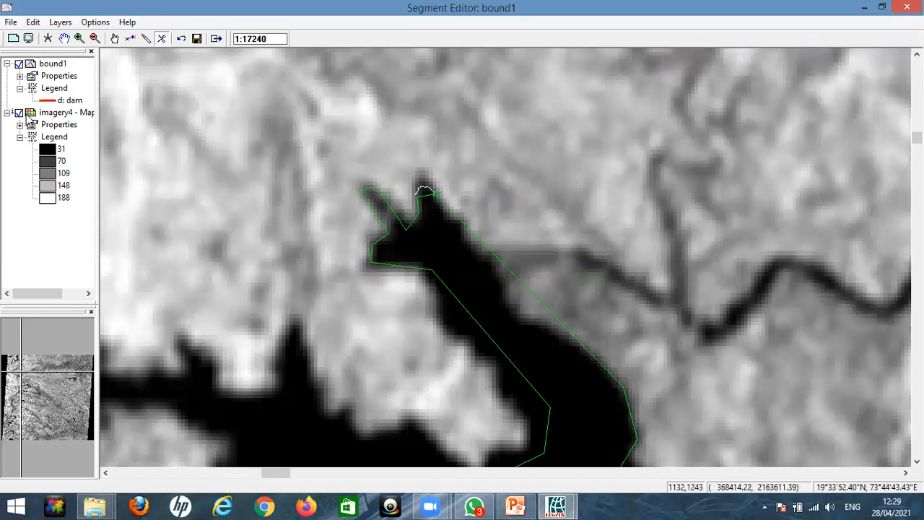
- Hide the imagery4 layer so only the bound1 segment boundary is displayed, and enlarge the boundary
click(20, 114)
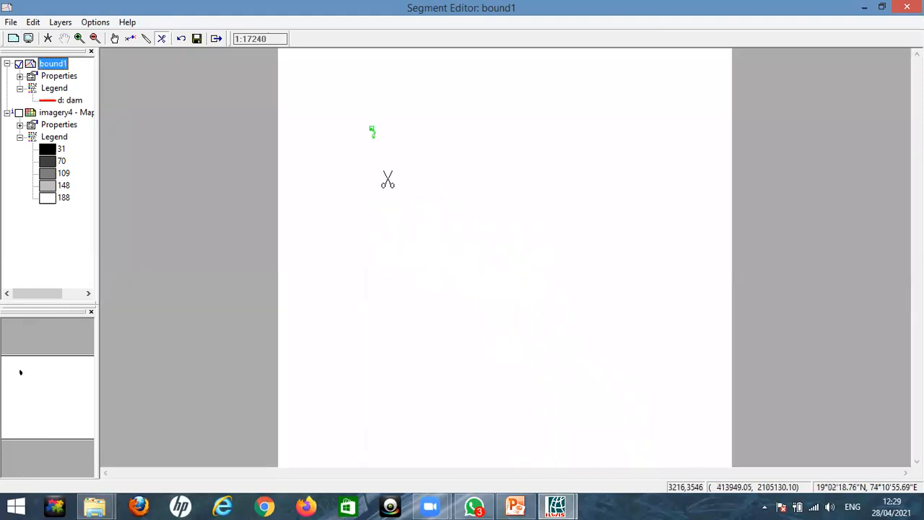
click(80, 38)
drag(371, 130, 377, 149)
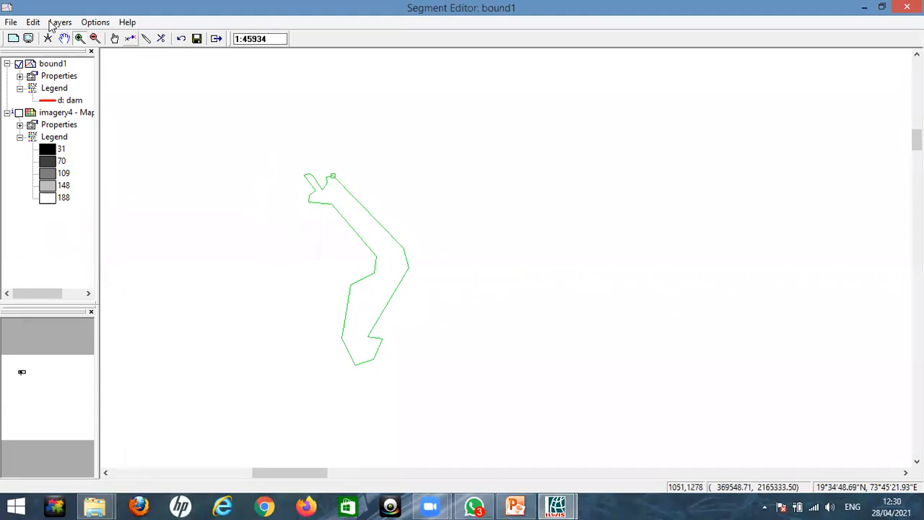
- Check the bound1 segments for self overlap, starting at the beginning without a mask
click(11, 22)
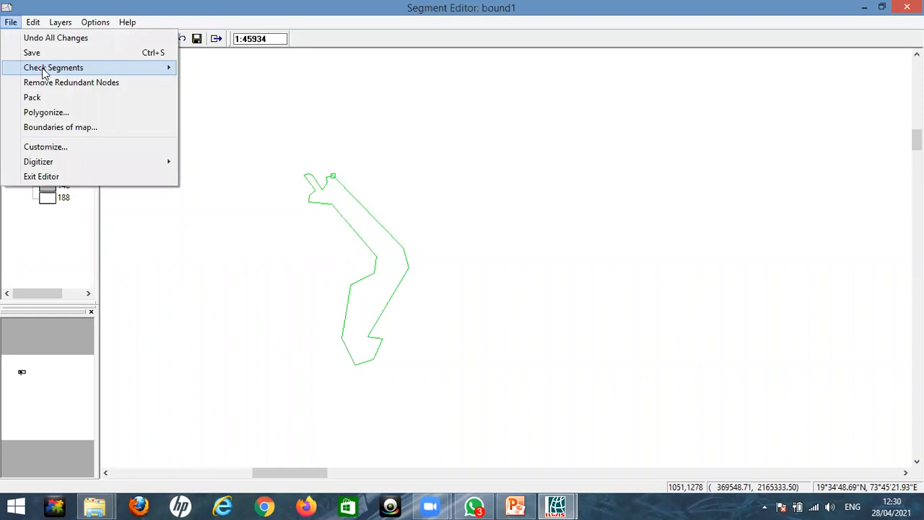
mouse_move(115, 68)
key(Return)
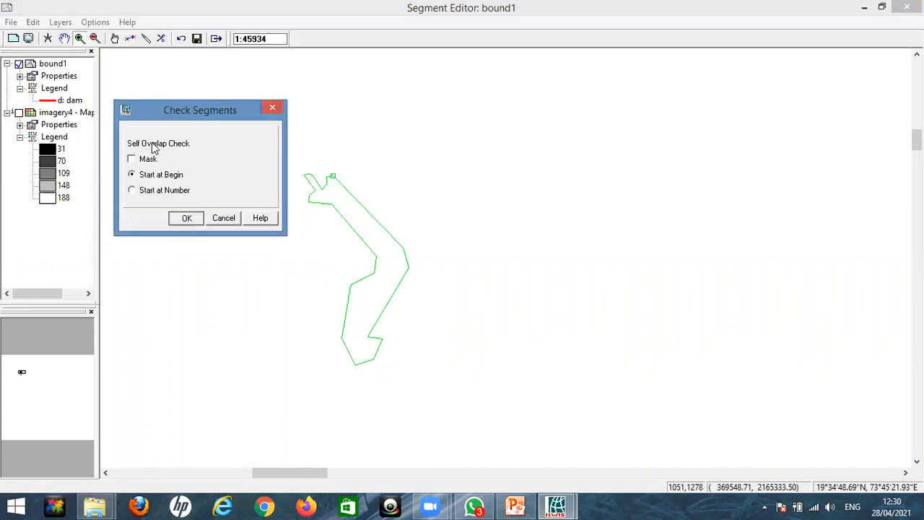
key(Return)
key(Return)
- Check the bound1 segments for dead ends
click(11, 23)
mouse_move(116, 68)
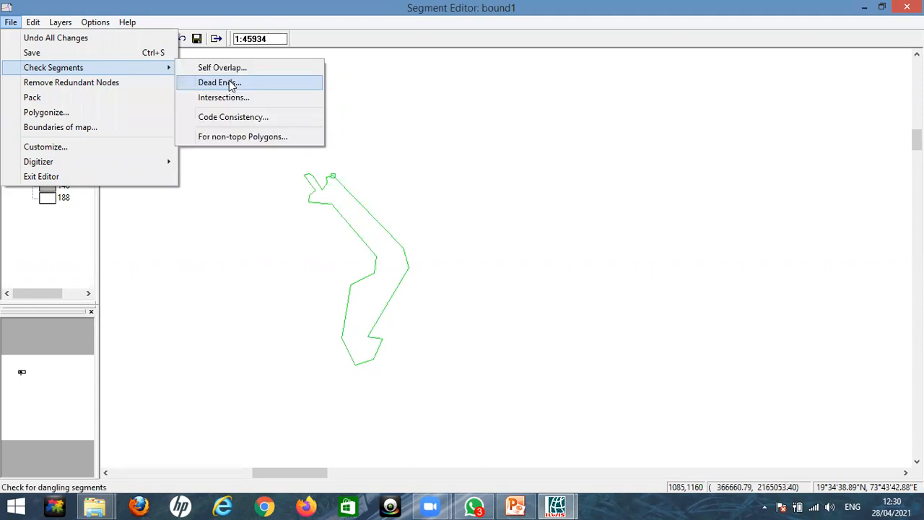
key(Return)
key(Return)
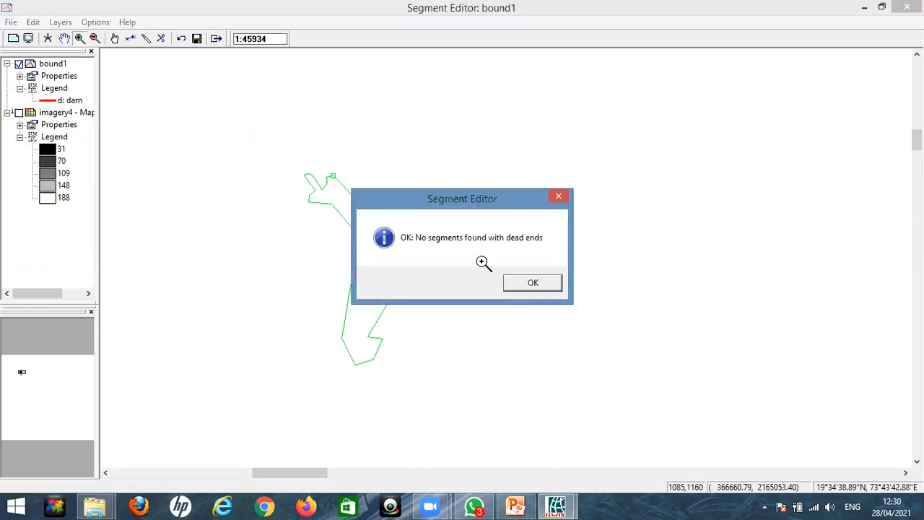
key(Return)
- Check the bound1 segments for intersections, starting at the beginning without a mask
click(10, 23)
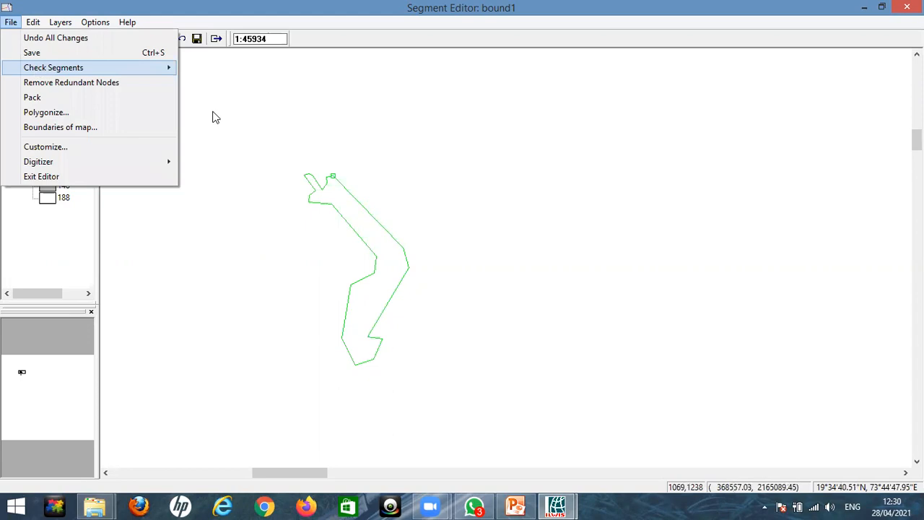
key(Right)
key(Down)
key(Down)
key(Return)
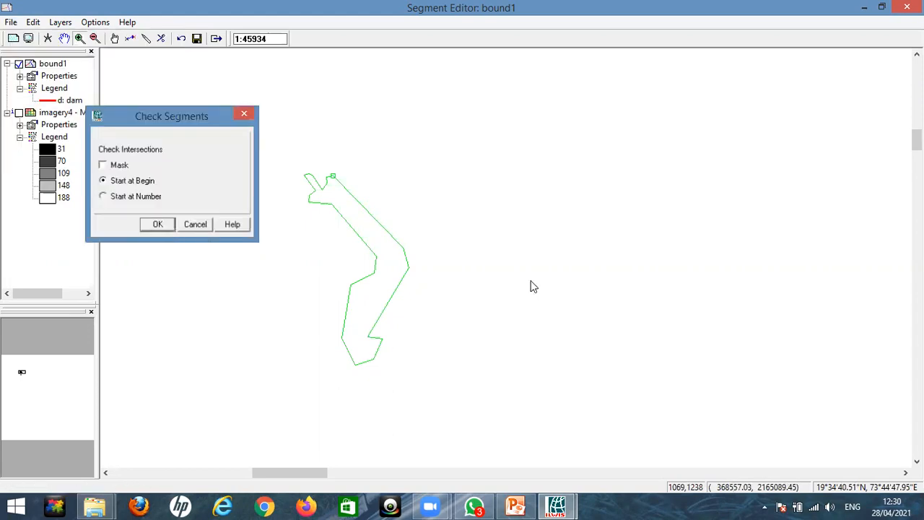
key(Return)
key(Return)
- Remove redundant nodes from the bound1 segments and inspect the node at the northern prong in the entire map
key(alt+f)
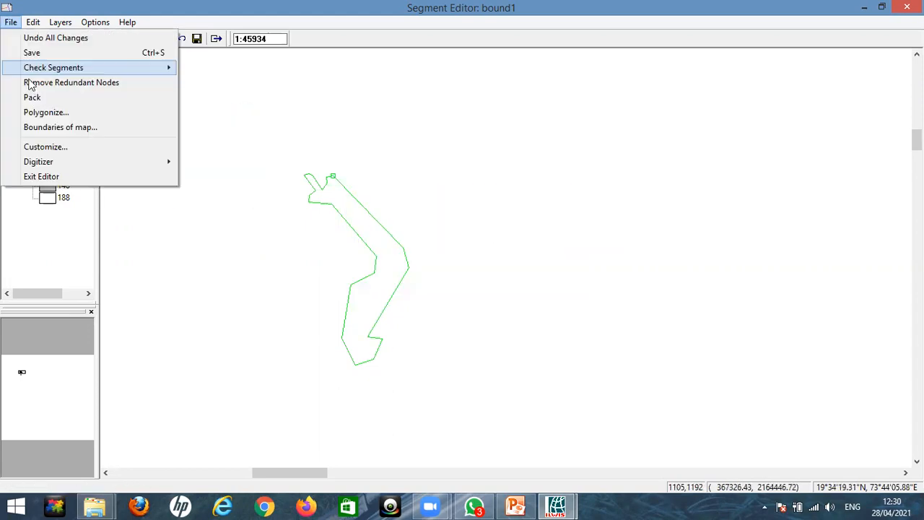
key(Down)
key(Return)
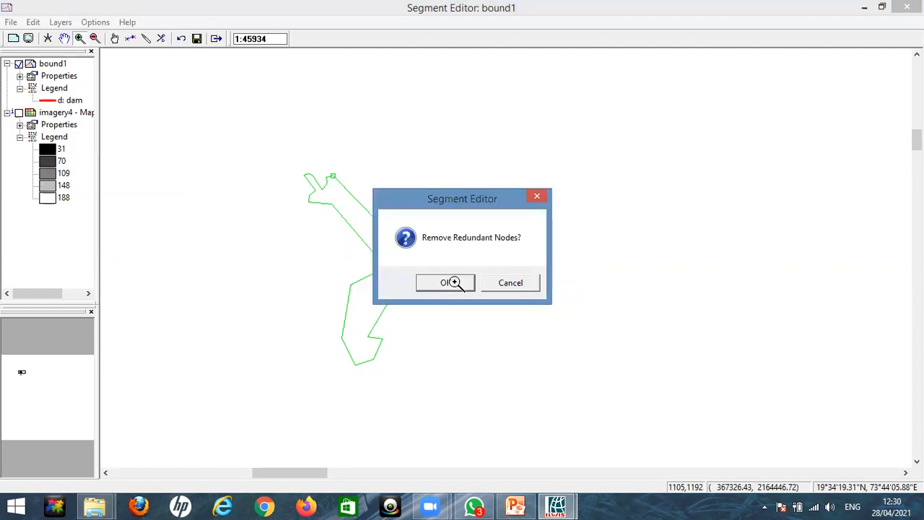
click(449, 283)
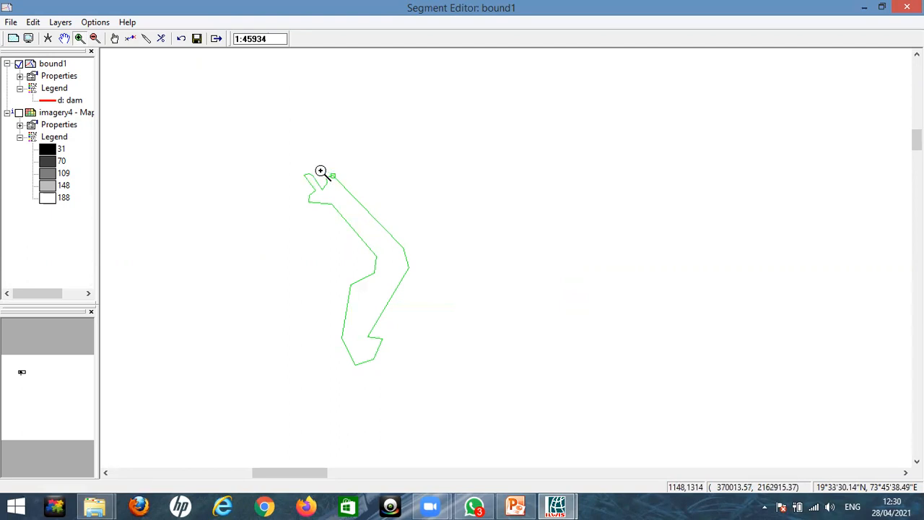
drag(320, 171, 351, 185)
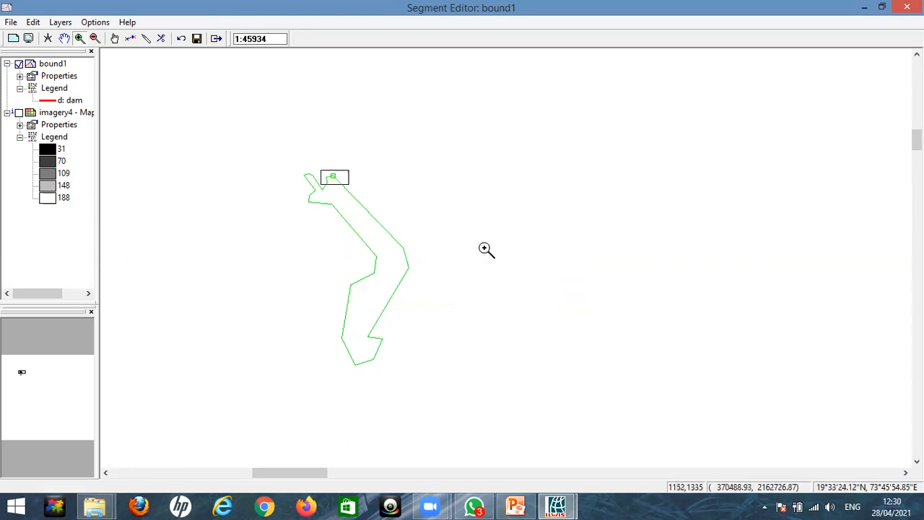
click(14, 38)
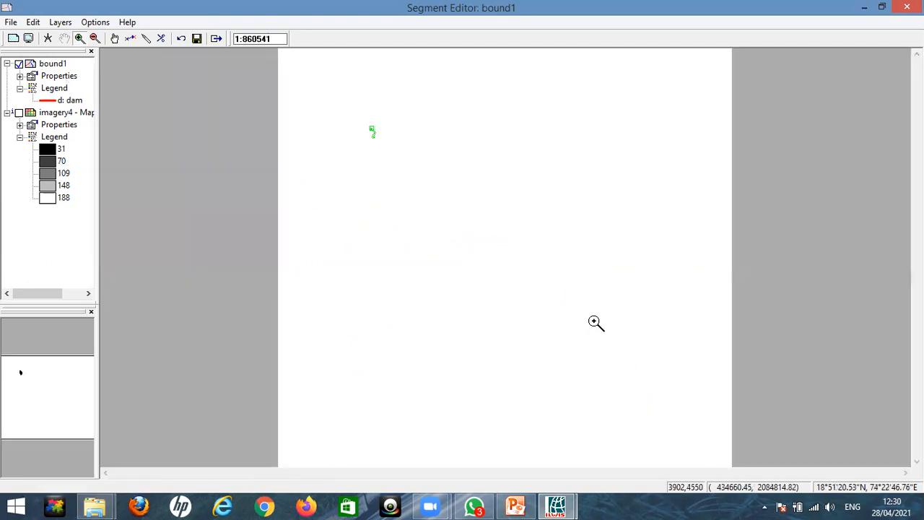
- Exit the segment editor and open segment map bound1 with the bound representation
click(865, 7)
click(439, 317)
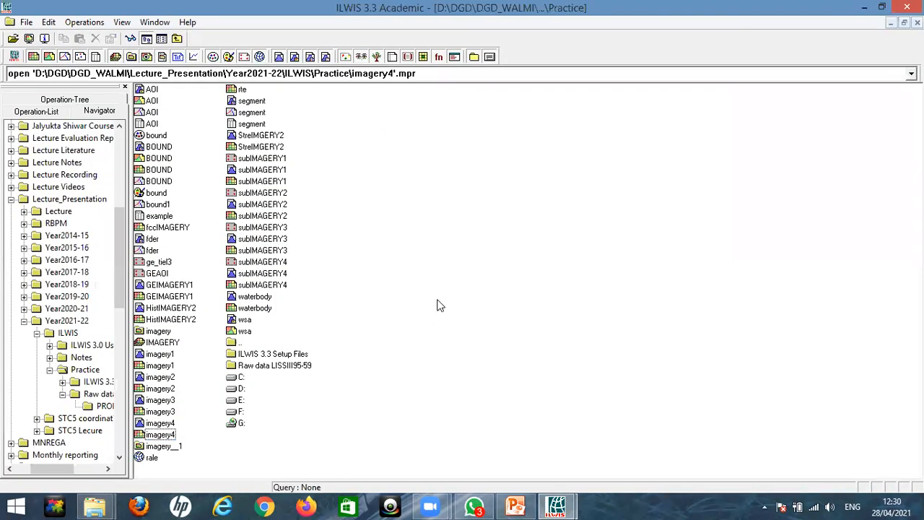
click(163, 206)
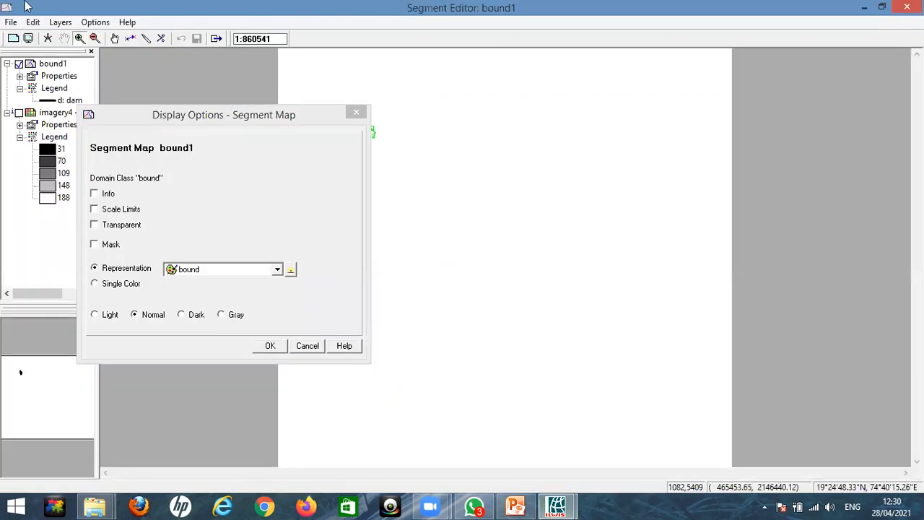
click(12, 23)
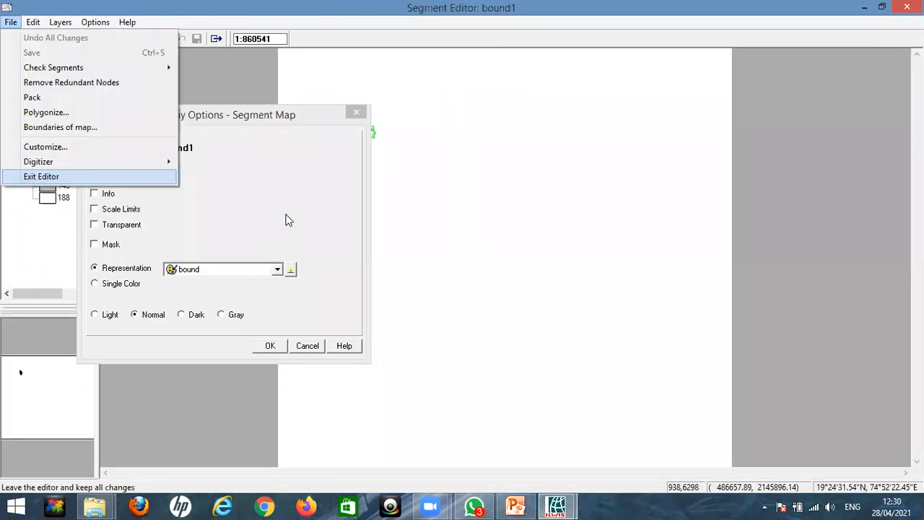
click(903, 8)
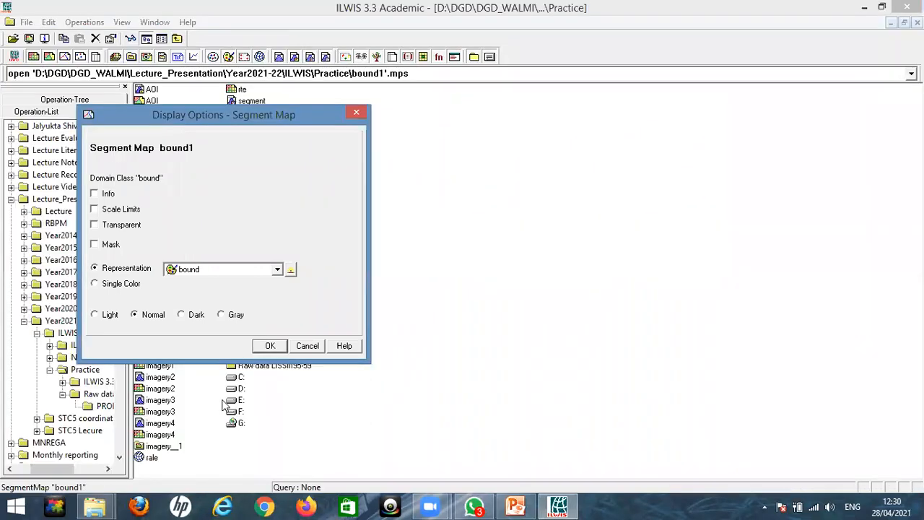
click(269, 347)
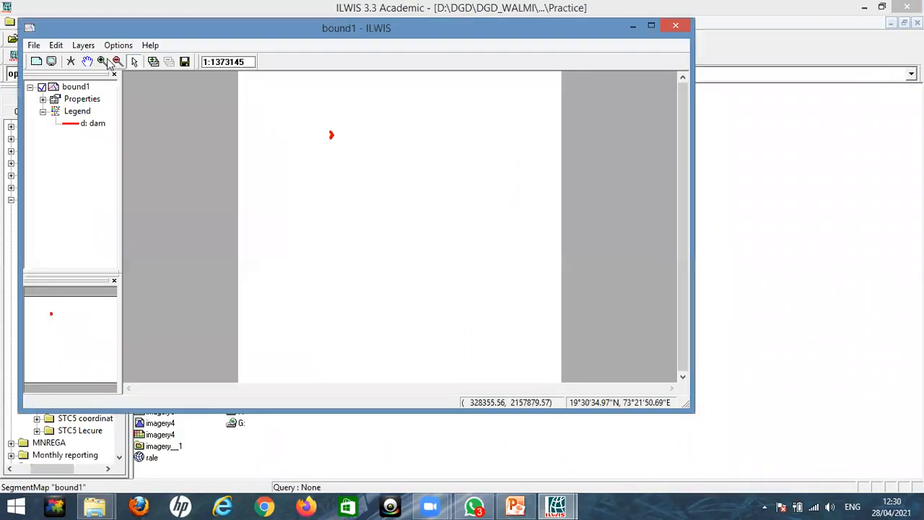
- Examine the enlarged dam boundary in the bound1 map window and close the map
click(103, 61)
drag(330, 127, 345, 147)
drag(322, 395, 302, 394)
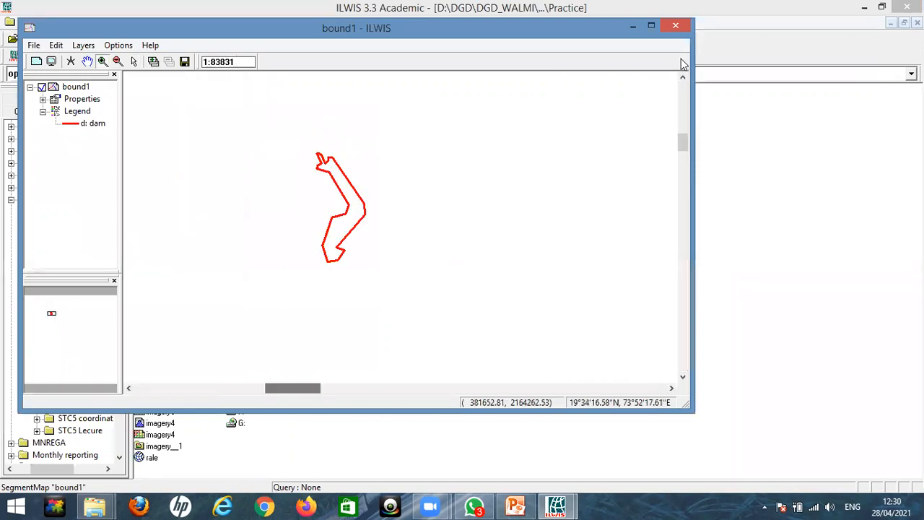
drag(103, 33, 183, 146)
click(757, 141)
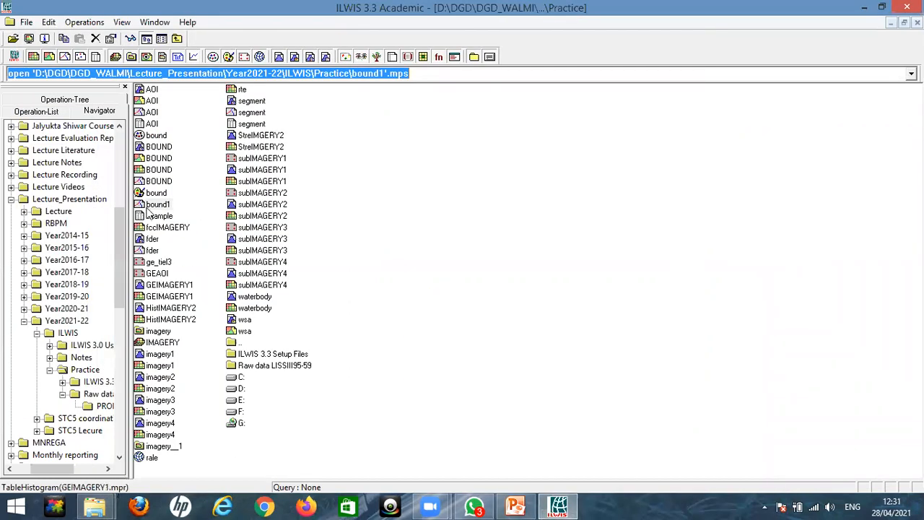
- Calculate the histogram of segment map bound1, examine the dam segment's length, and close the histogram
click(152, 207)
right_click(165, 208)
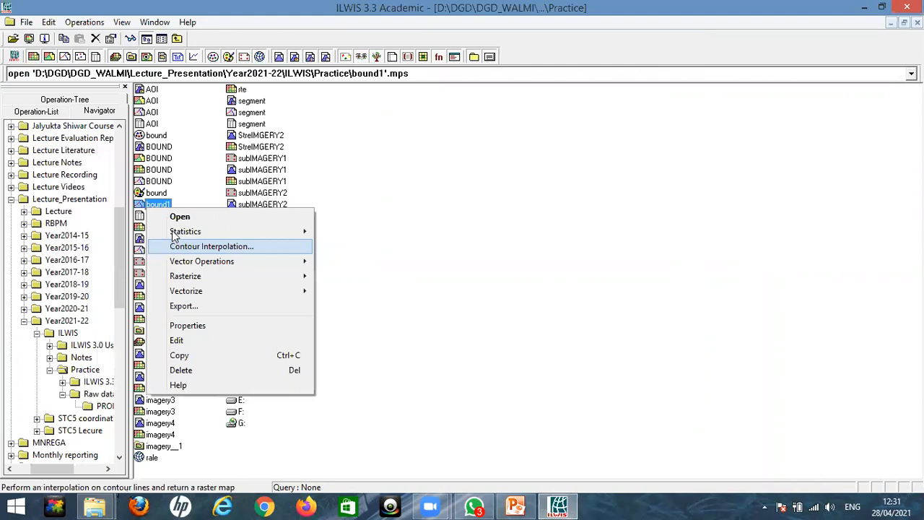
click(325, 232)
click(144, 180)
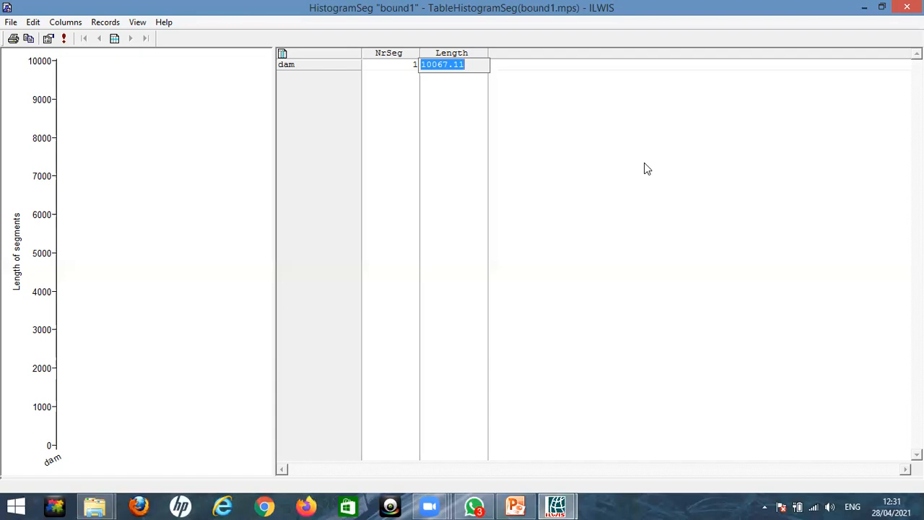
click(897, 13)
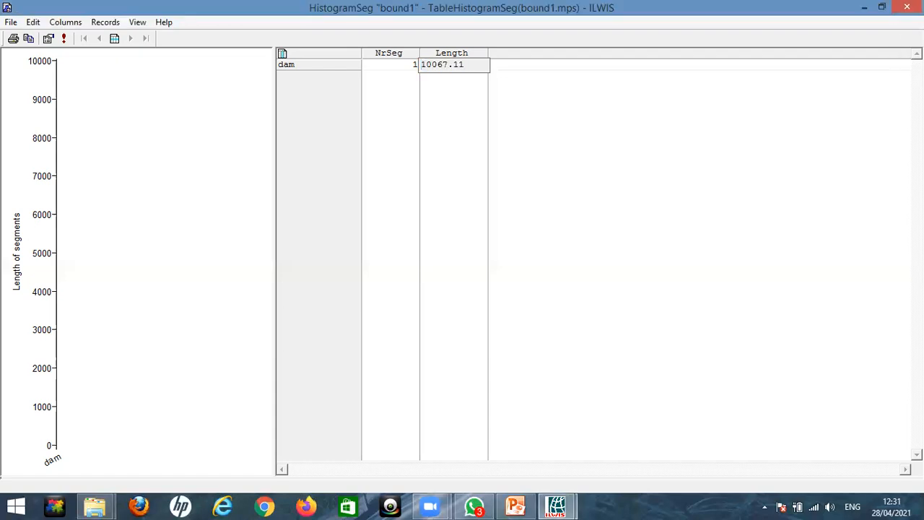
key(alt+F4)
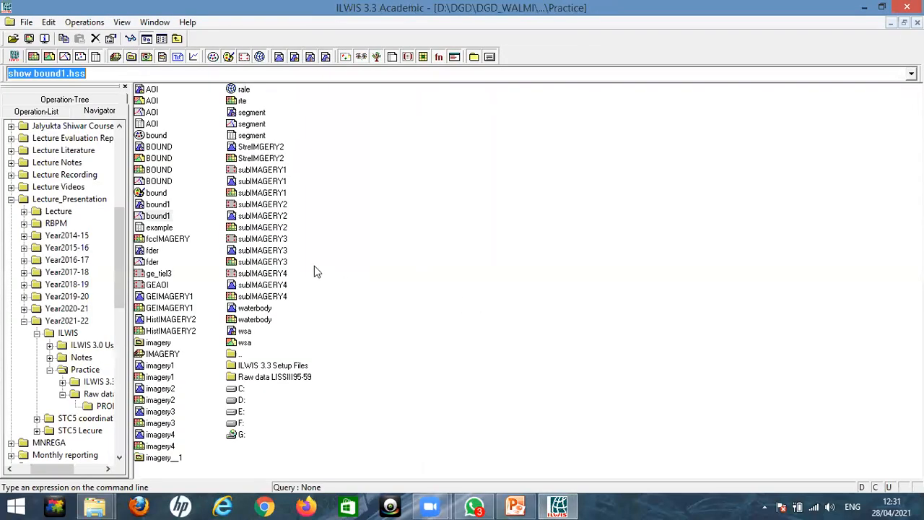
- Try to rasterize segment map bound1 into output raster map bound1 using georeference imagery
click(159, 218)
right_click(159, 219)
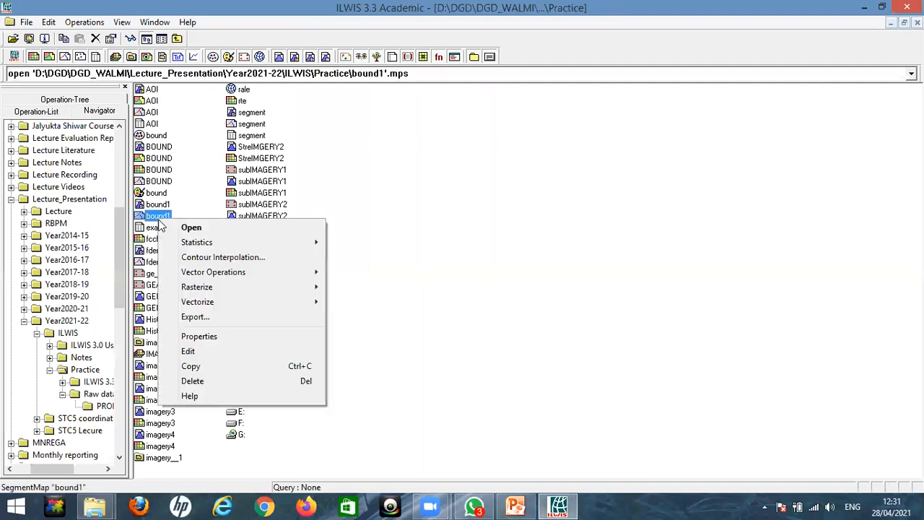
mouse_move(194, 291)
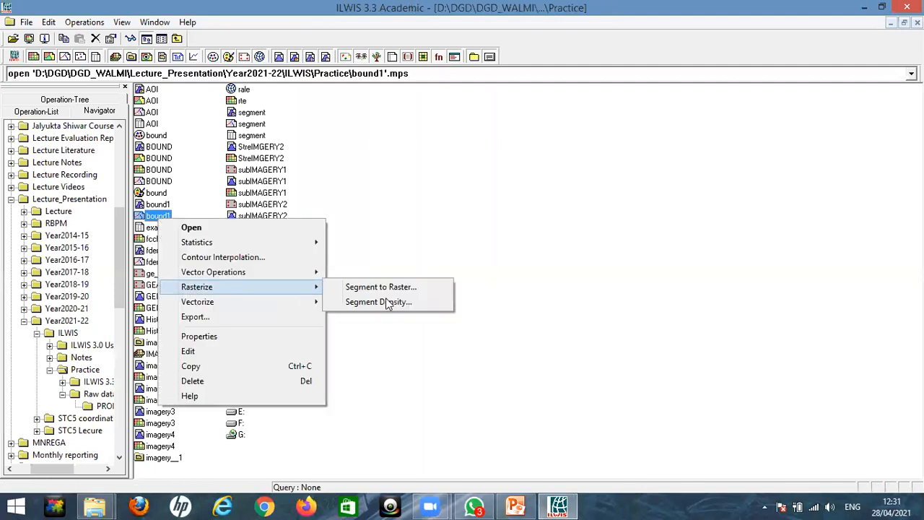
click(384, 288)
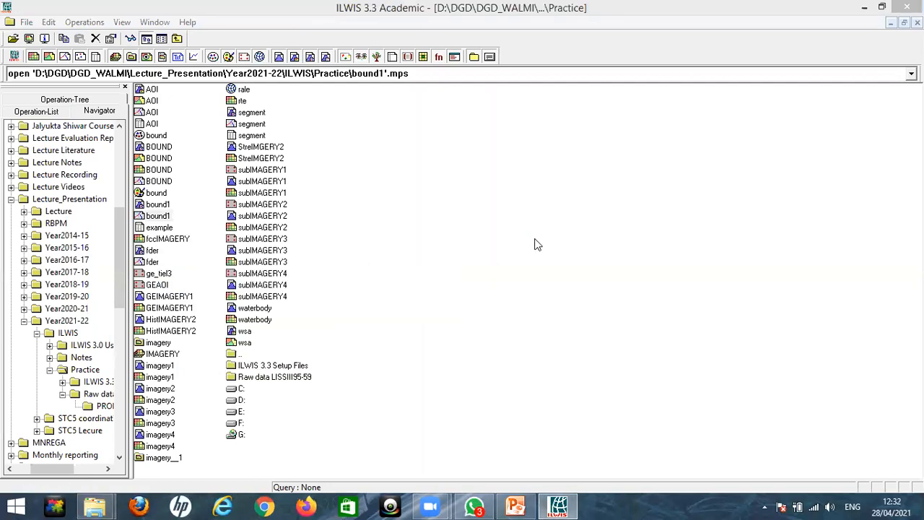
click(310, 180)
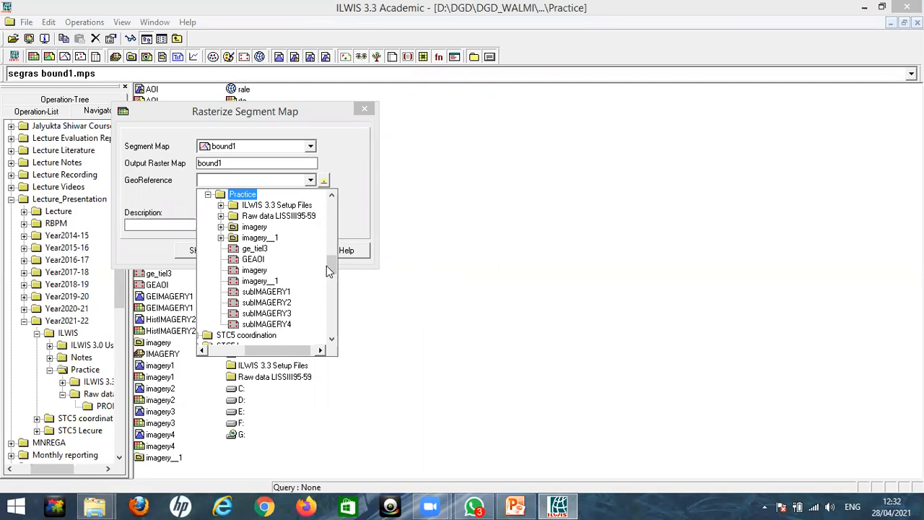
scroll(328, 266, down, 4)
scroll(327, 267, up, 4)
click(254, 270)
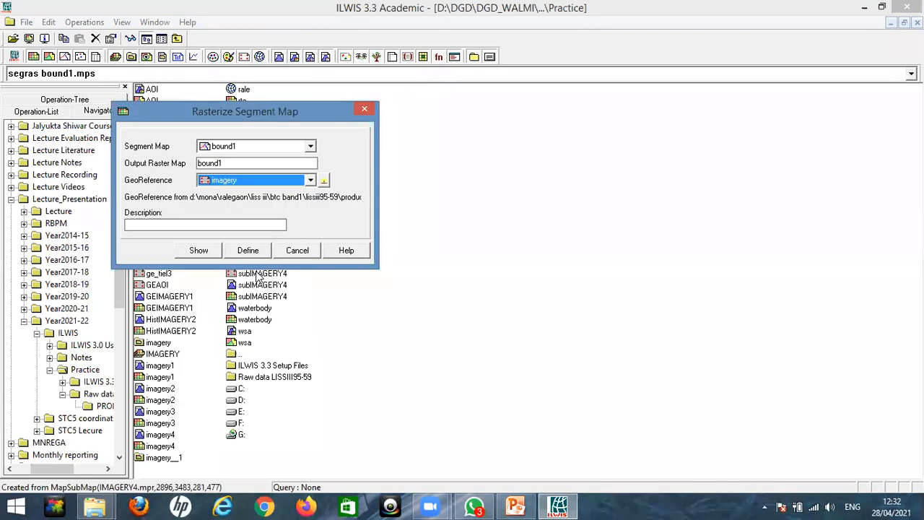
click(198, 251)
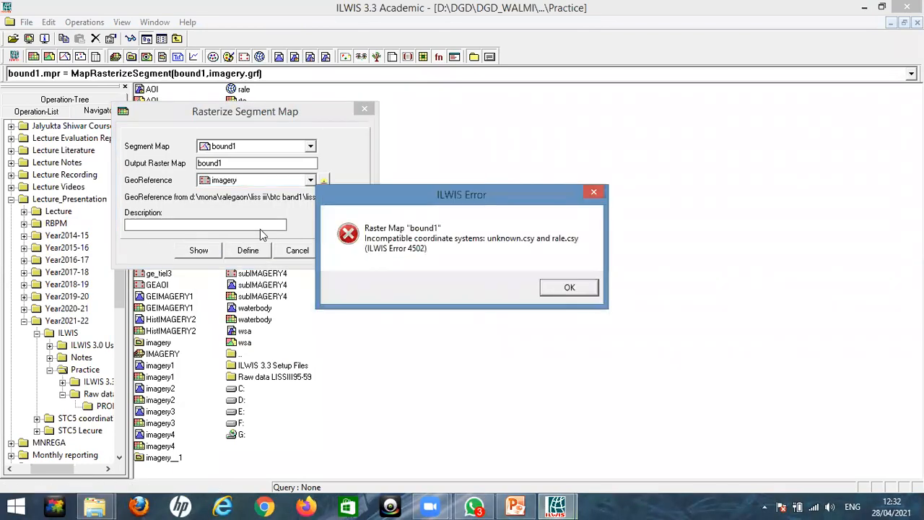
key(Return)
click(399, 186)
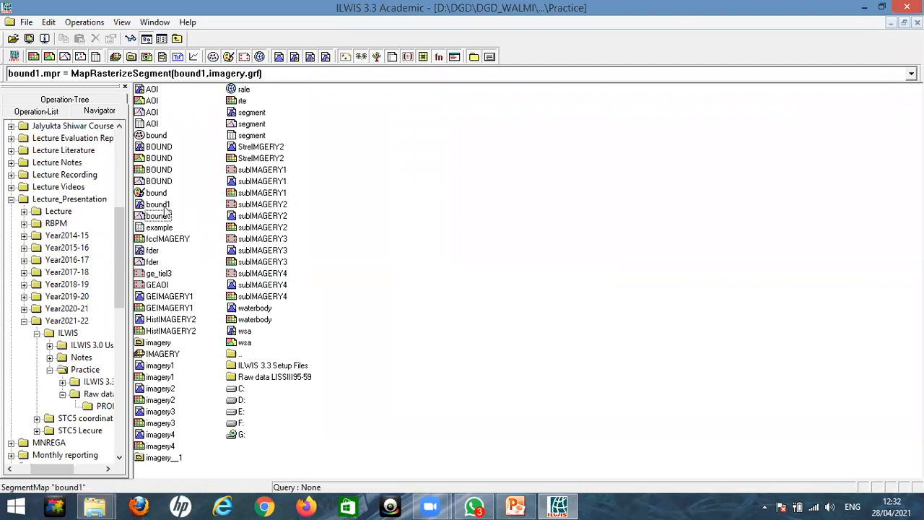
- Open polygon map BOUND with the default display options, examine the enlarged reservoir polygon, and leave the map
click(160, 157)
key(Return)
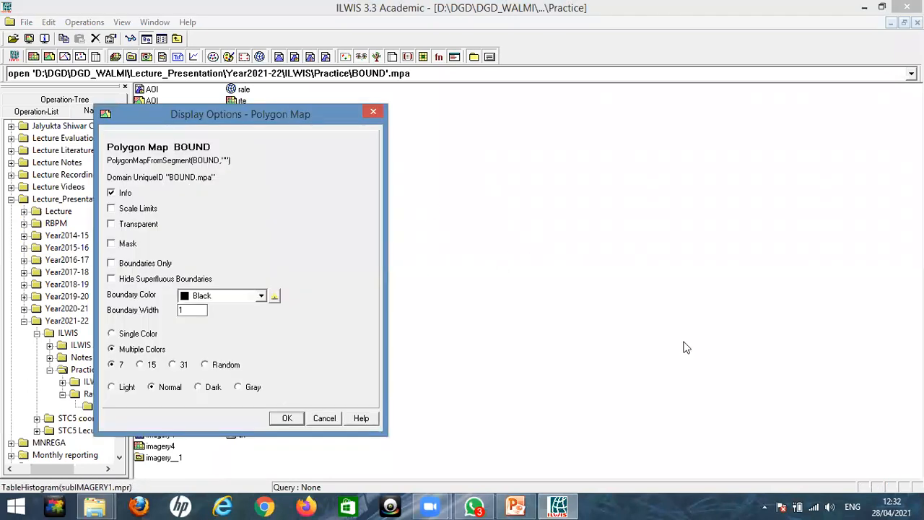
key(Return)
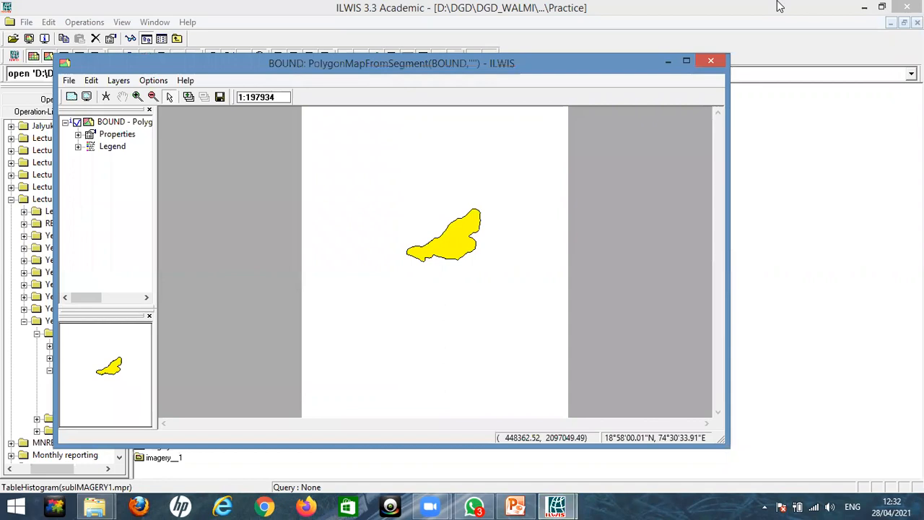
click(686, 62)
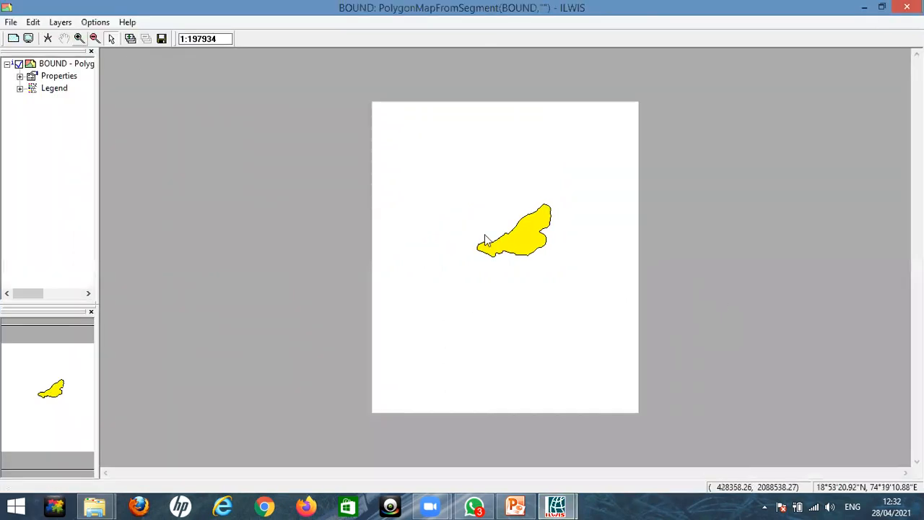
click(79, 38)
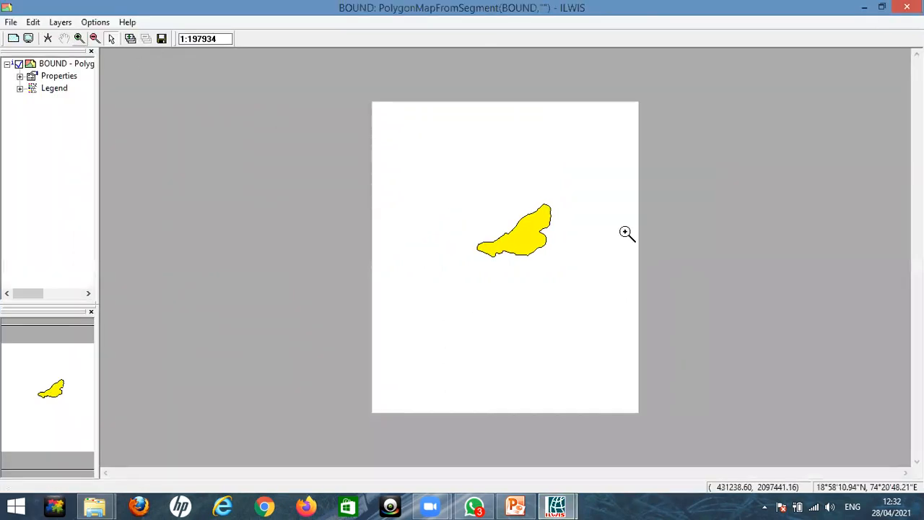
click(538, 232)
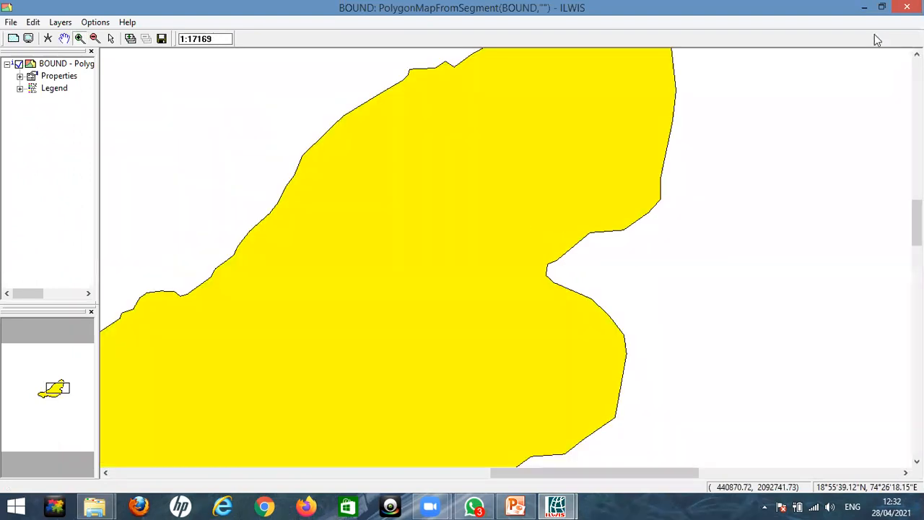
key(alt+Tab)
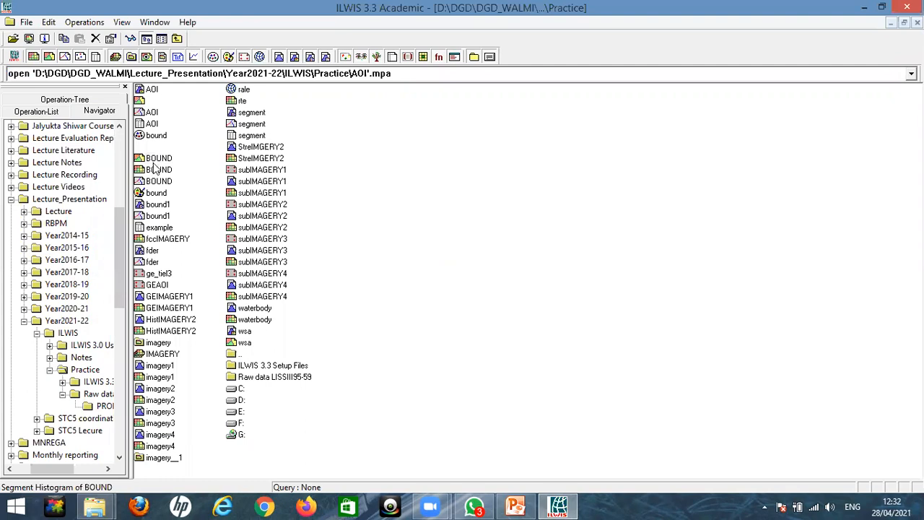
- Calculate the histogram of polygon map BOUND, examine the polygon's perimeter and area, and close the histogram
click(155, 158)
right_click(156, 159)
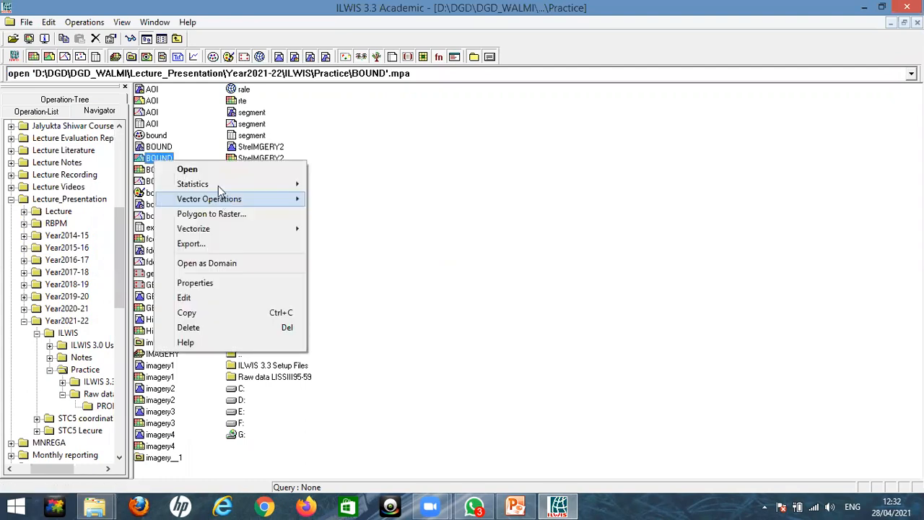
mouse_move(216, 184)
click(334, 184)
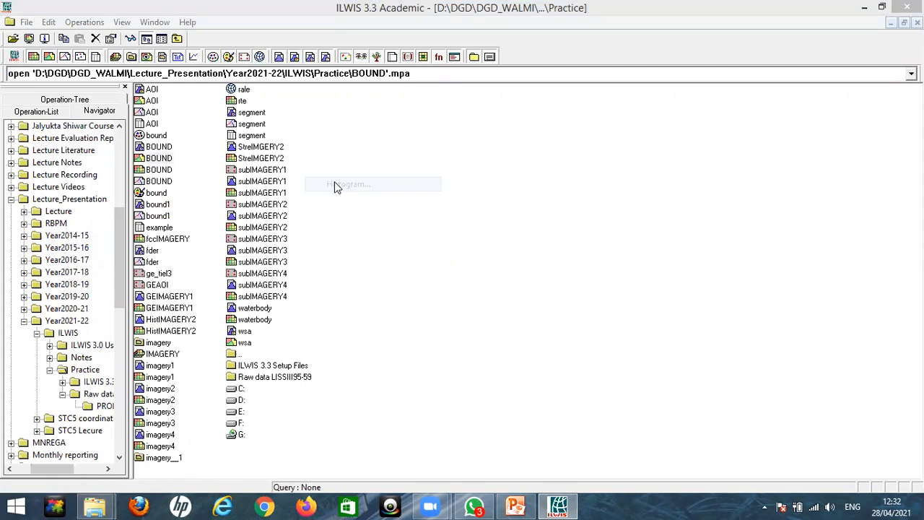
key(Return)
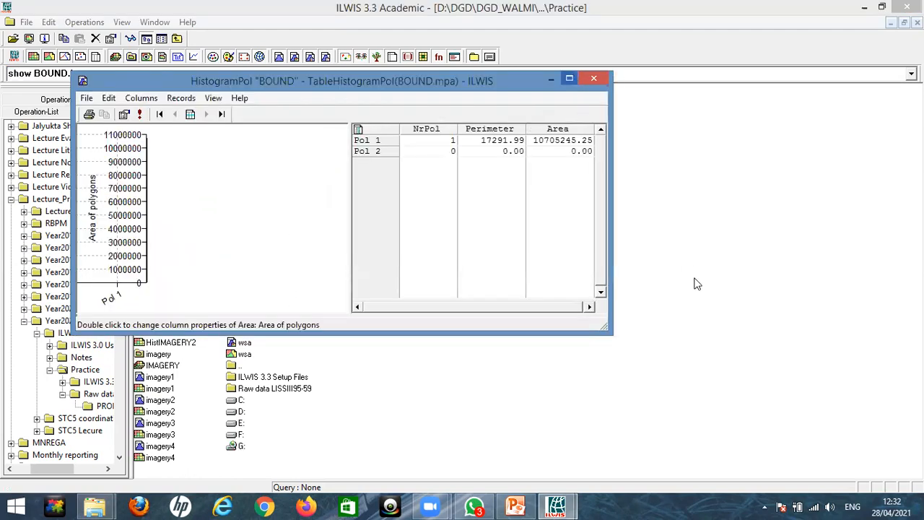
double_click(483, 85)
click(483, 64)
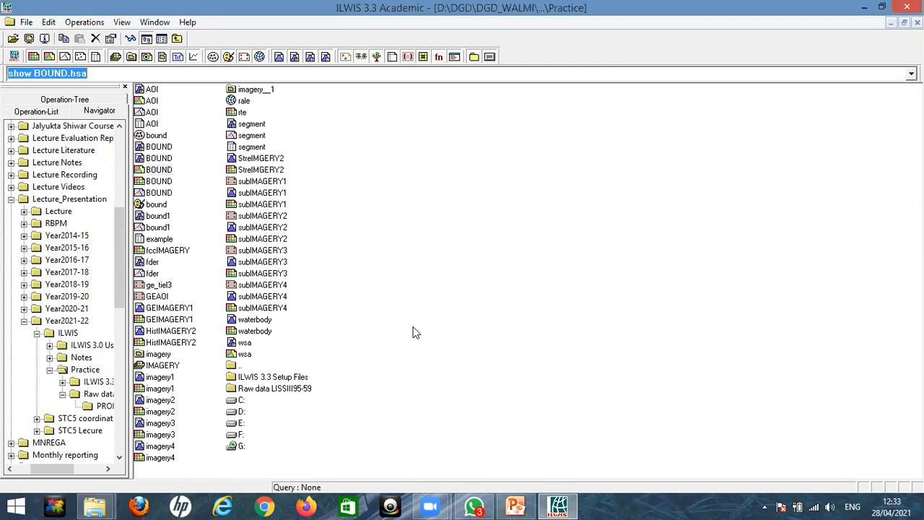
click(454, 334)
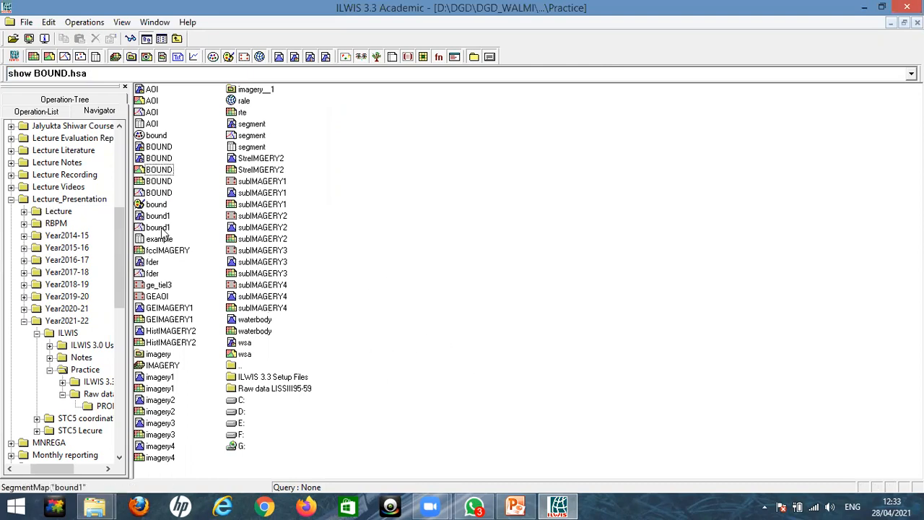
click(159, 170)
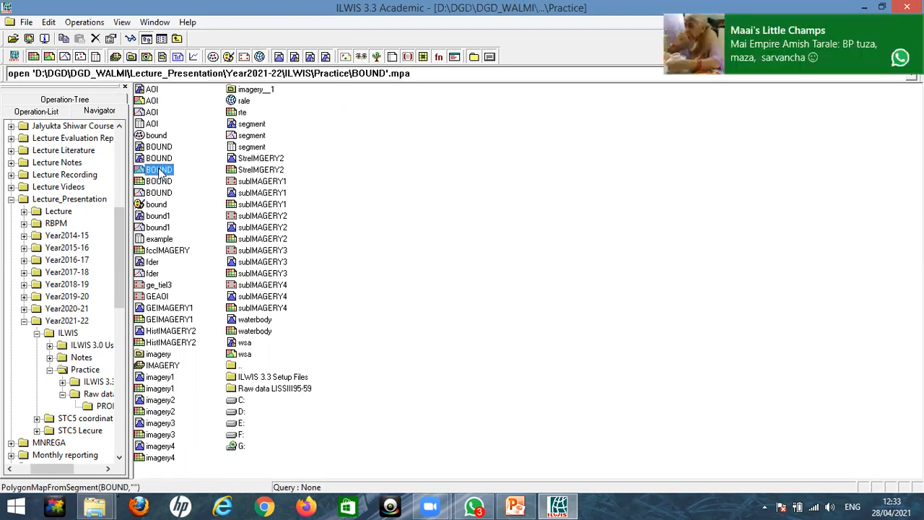
right_click(160, 170)
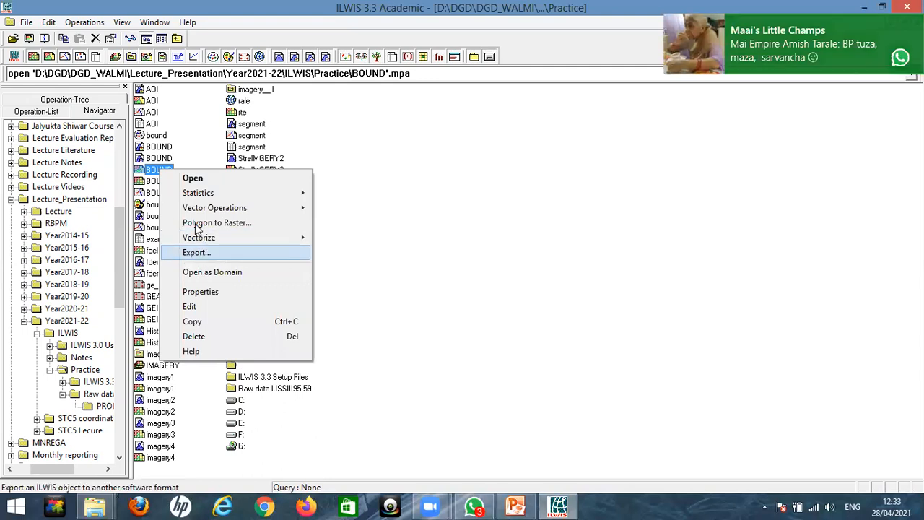
click(202, 224)
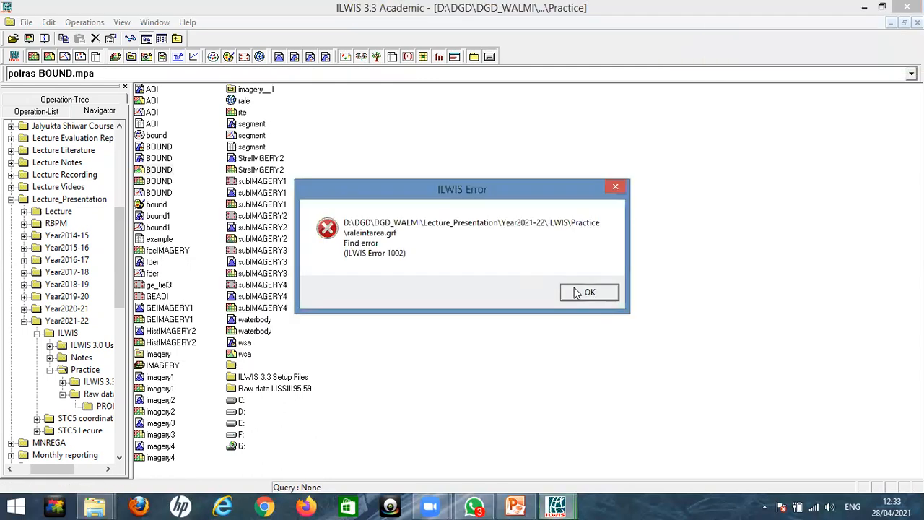
key(Return)
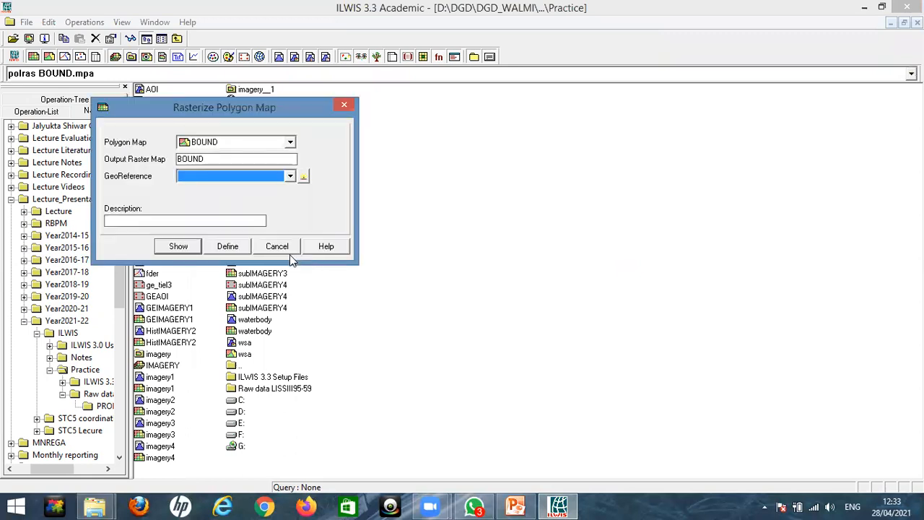
key(Escape)
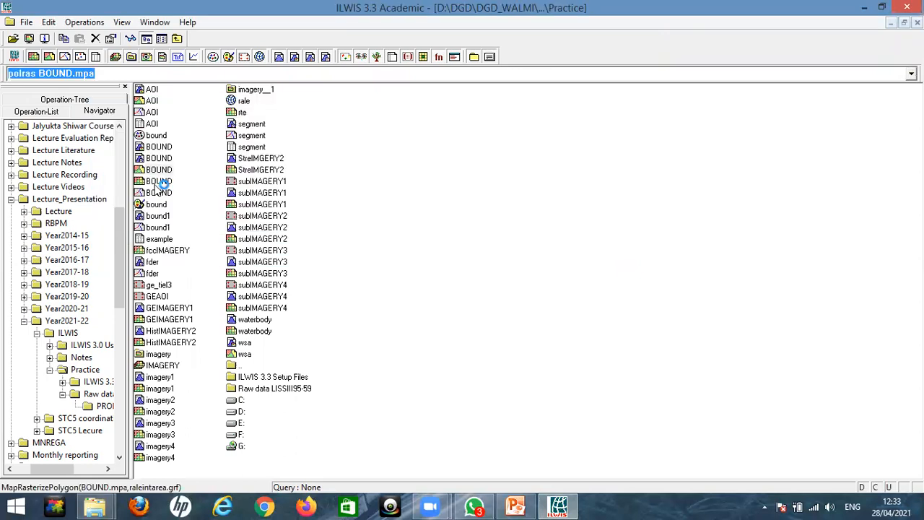
- Open raster map BOUND with the default display options, inspect pixels across the reservoir area, and close the map
key(Return)
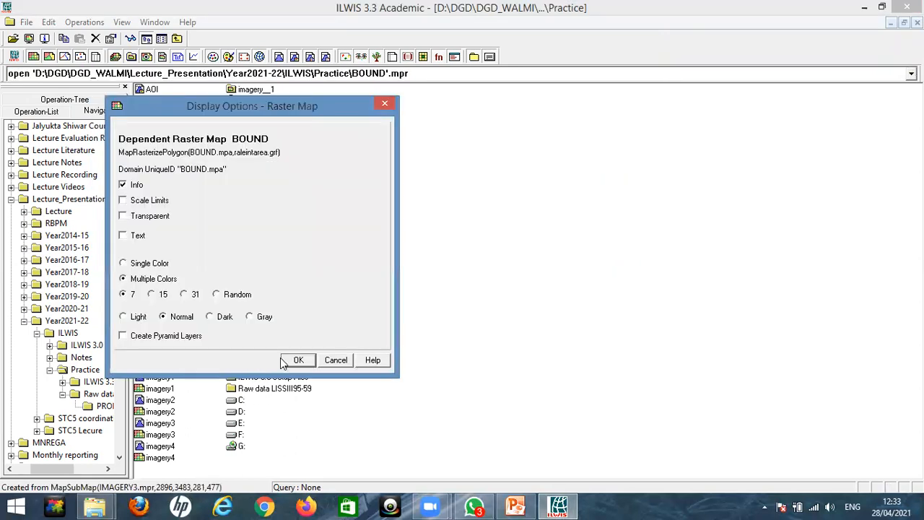
click(295, 360)
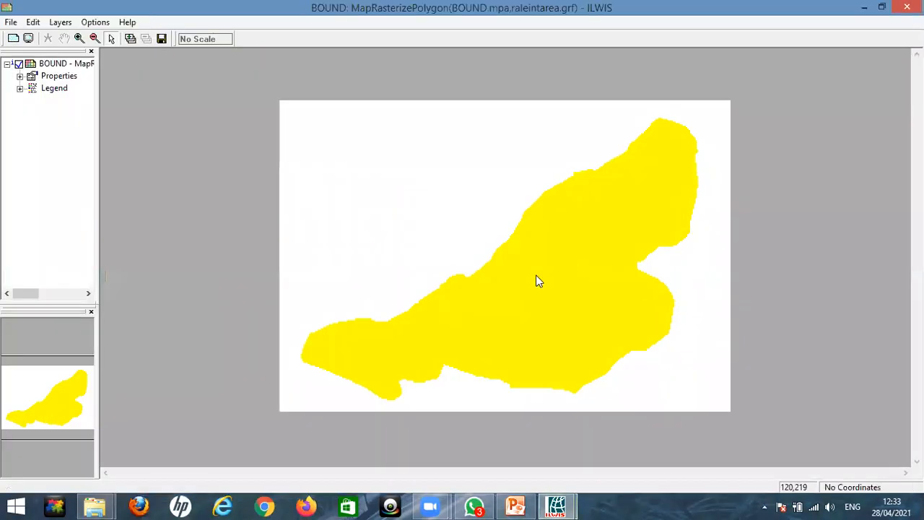
click(601, 325)
click(649, 178)
click(643, 214)
click(907, 8)
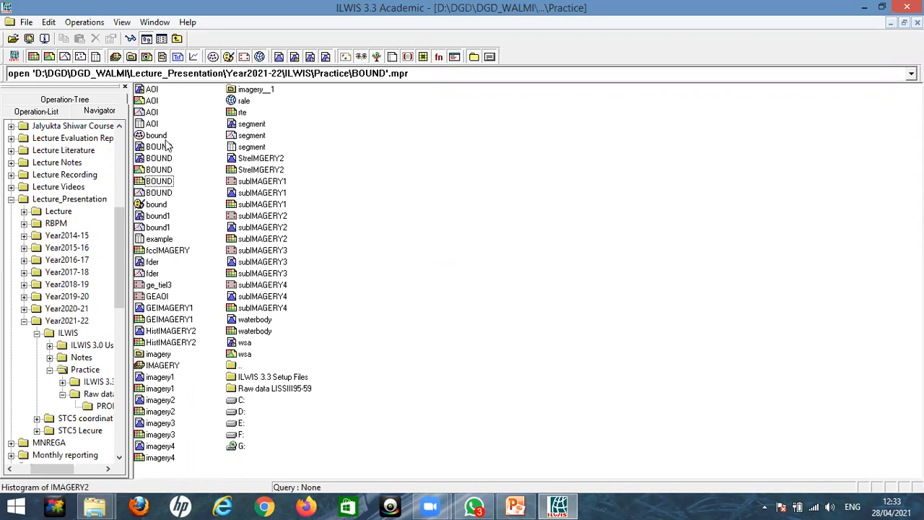
- Open raster map imagery1 with the default display options in a map window
double_click(159, 388)
click(302, 335)
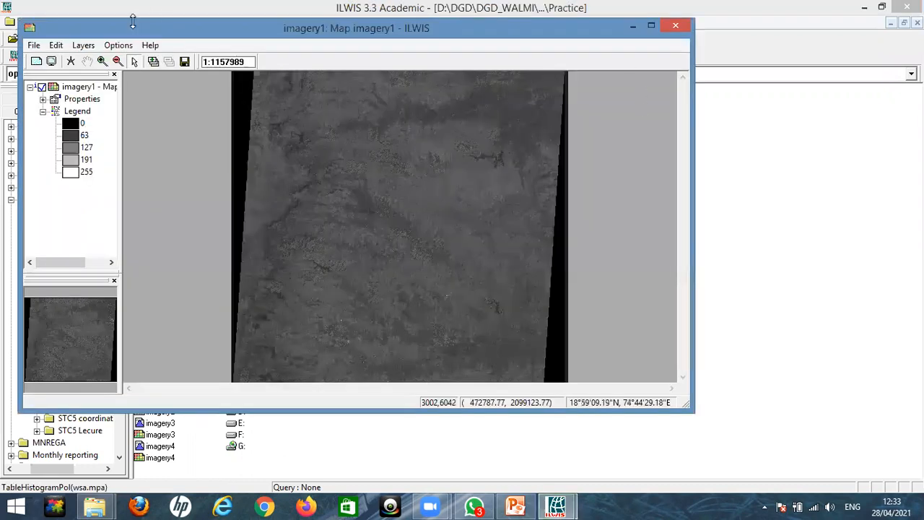
drag(649, 32, 758, 89)
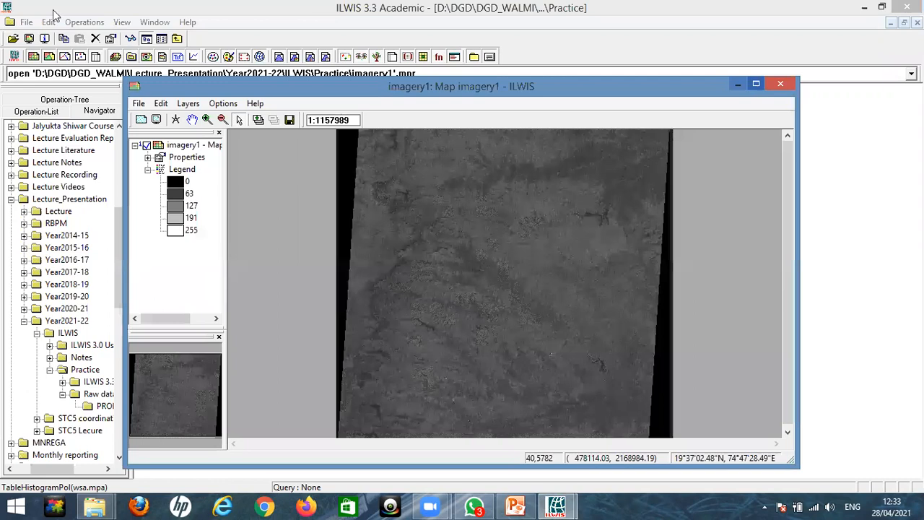
- Create a segment map named AOIra with the bound domain over imagery1
key(alt+f)
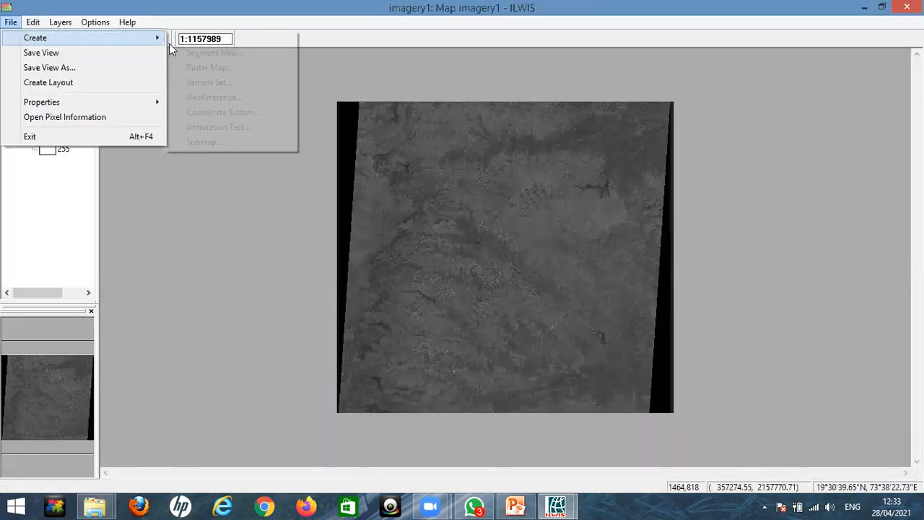
key(Return)
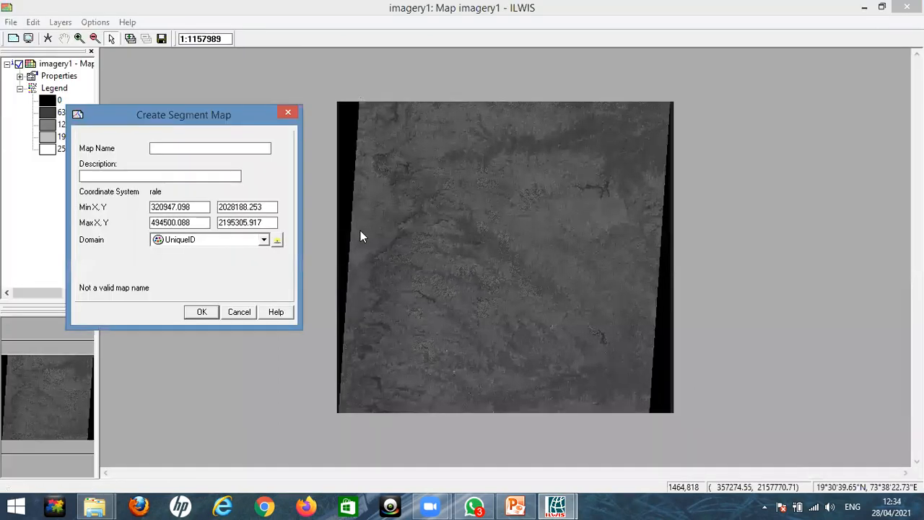
text(AOI)
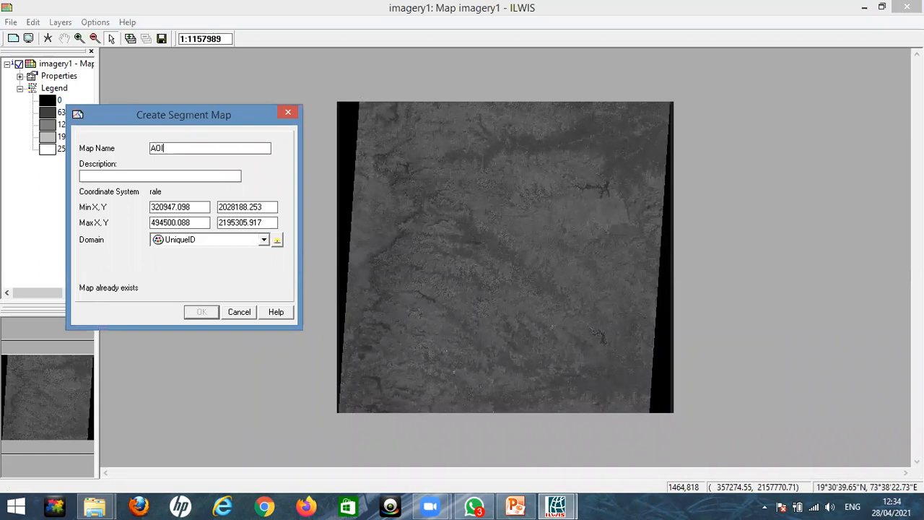
text(ra)
click(264, 240)
click(210, 277)
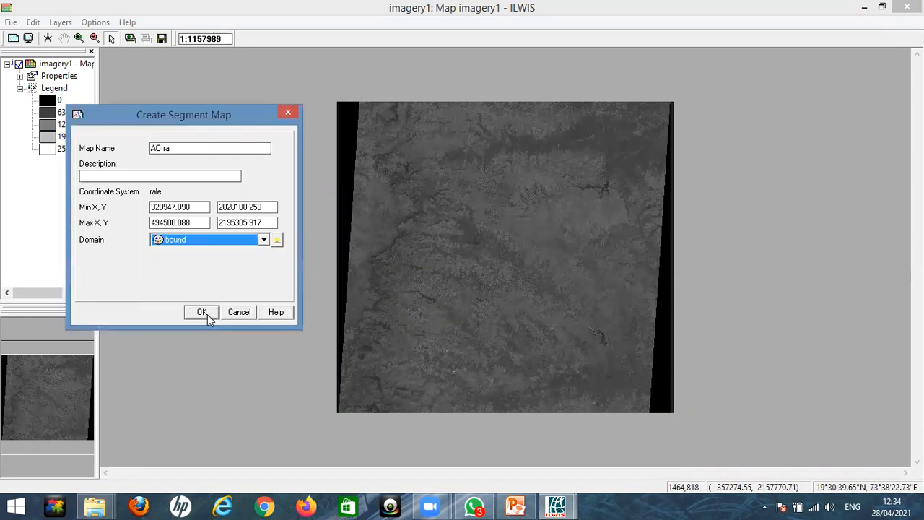
click(202, 312)
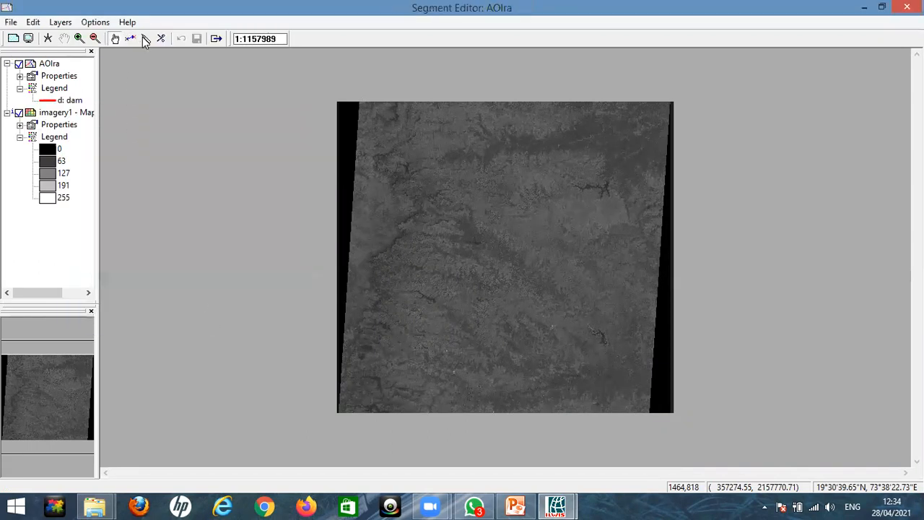
- Digitize a closed boundary segment about 13.9 km long on imagery1 in AOIra, starting near coordinate (381648, 2132620)
click(79, 38)
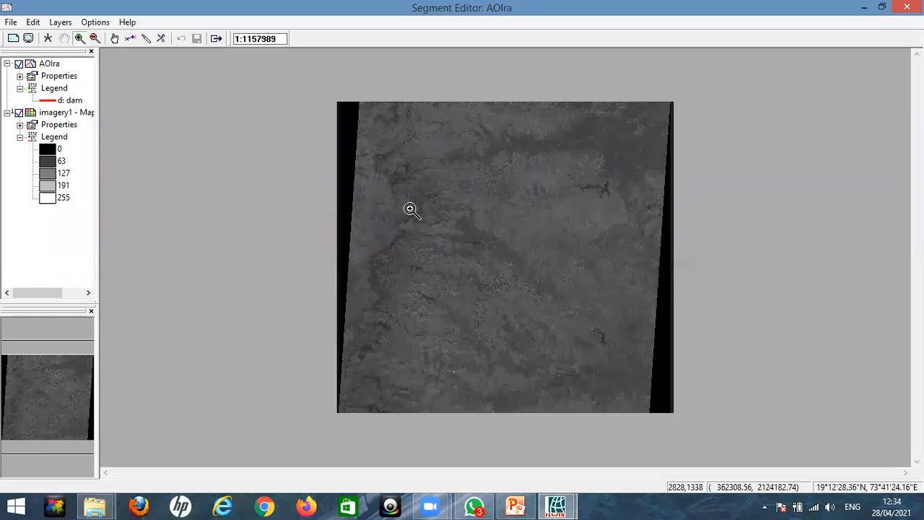
click(449, 246)
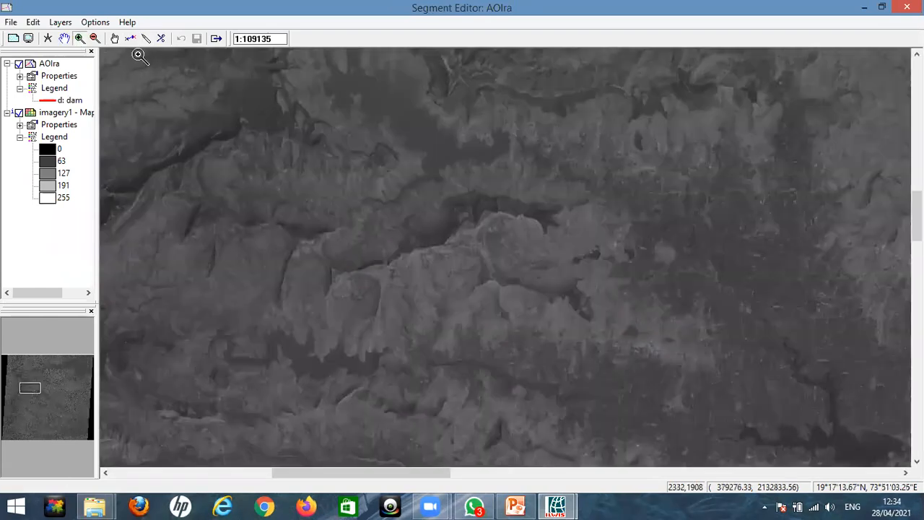
click(145, 39)
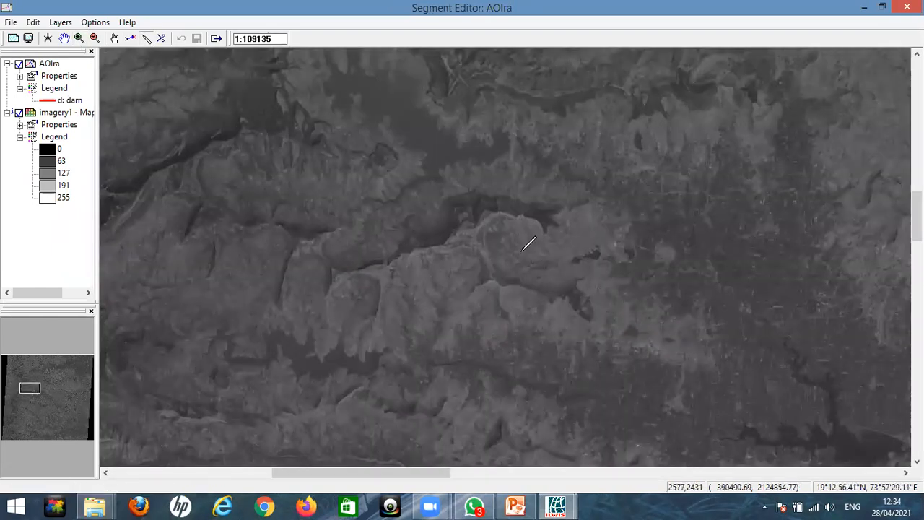
click(485, 230)
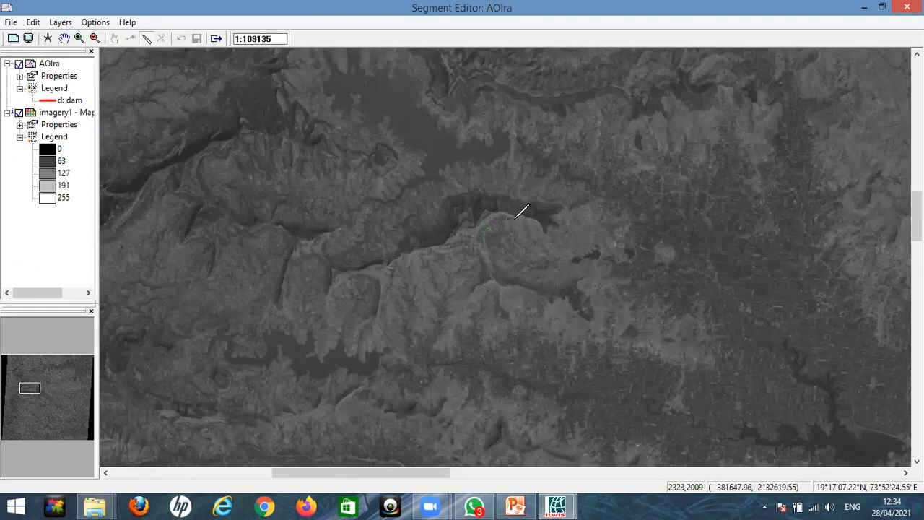
mouse_move(571, 235)
mouse_down()
mouse_move(604, 255)
mouse_move(597, 288)
mouse_up()
mouse_move(495, 275)
mouse_down()
mouse_move(484, 221)
mouse_move(484, 233)
mouse_up()
click(486, 232)
- Assign the digitized boundary a new domain class named watral with code w
click(195, 159)
click(175, 199)
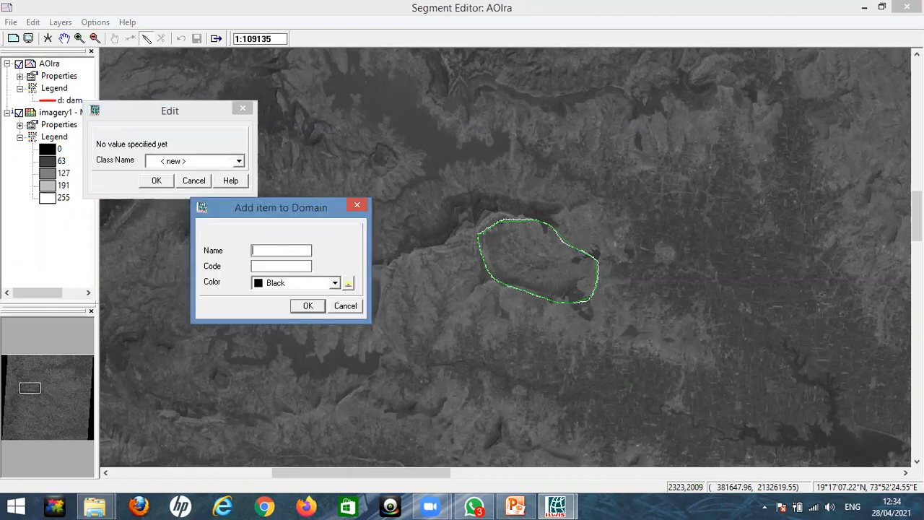
text(watral)
click(268, 266)
text(w)
click(308, 307)
key(Return)
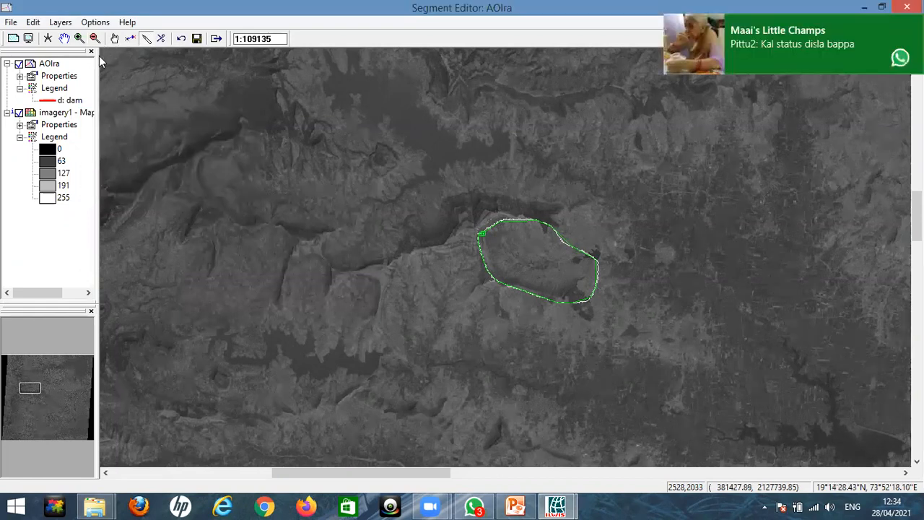
- Move the overshooting end node of the boundary segment onto its start node to close the loop
click(94, 38)
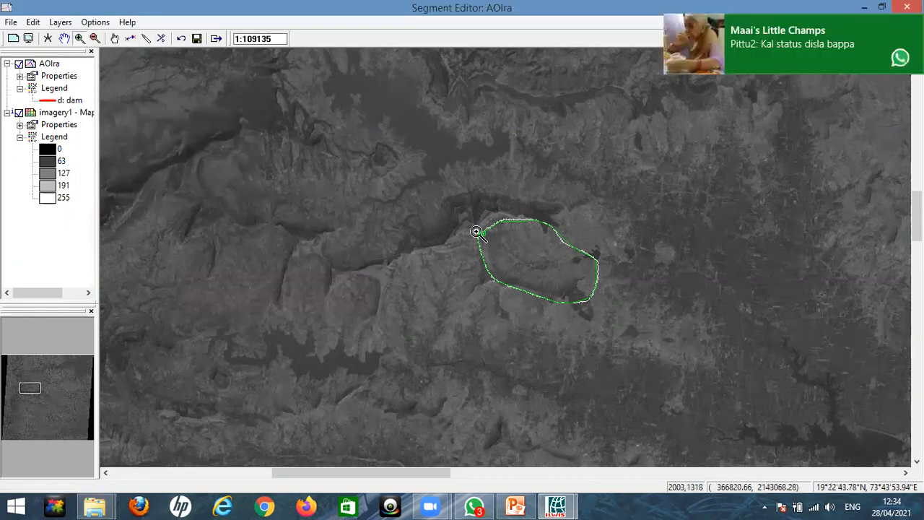
drag(510, 228, 487, 250)
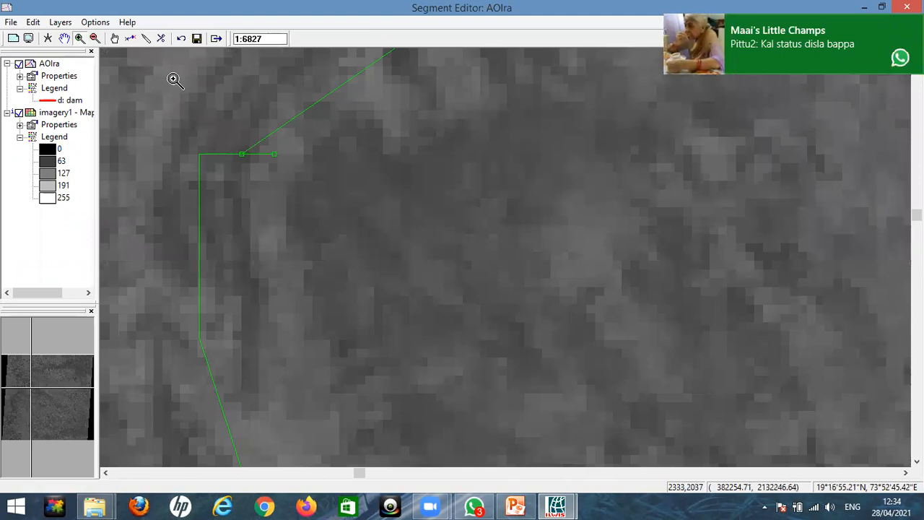
click(130, 38)
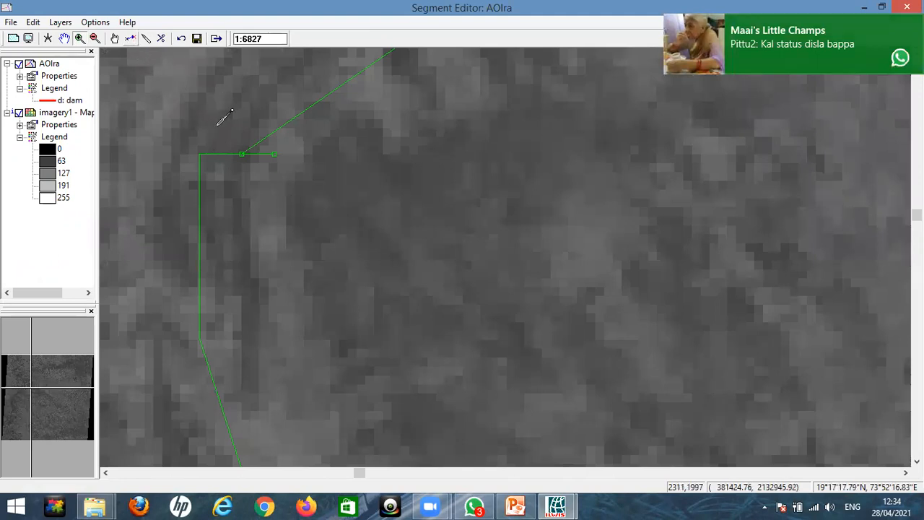
click(258, 142)
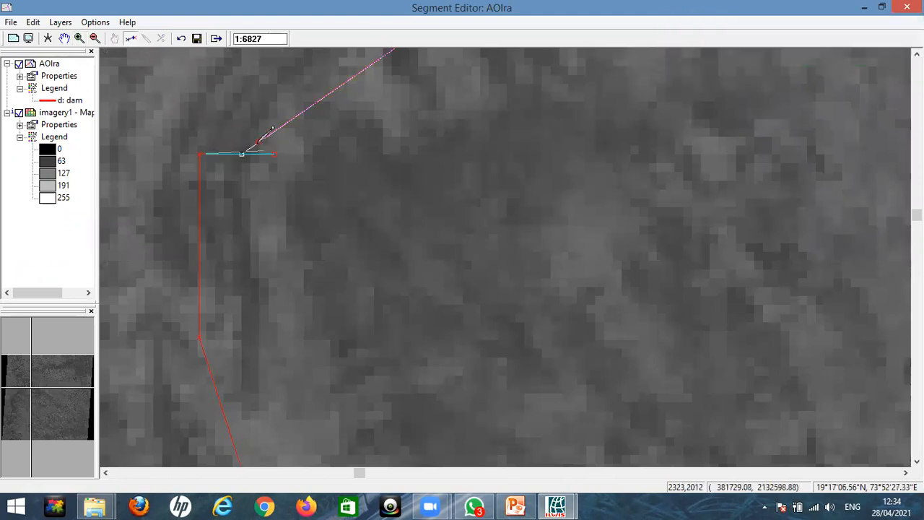
click(268, 176)
- Hide the imagery1 layer, inspect the closed boundary alone, and exit the segment editor
click(13, 38)
click(19, 112)
click(49, 63)
click(80, 38)
drag(385, 198, 447, 252)
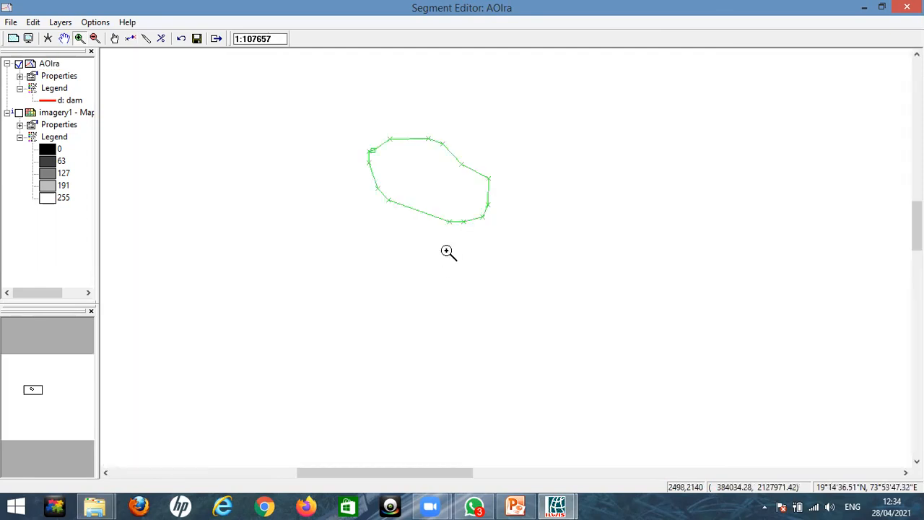
click(16, 22)
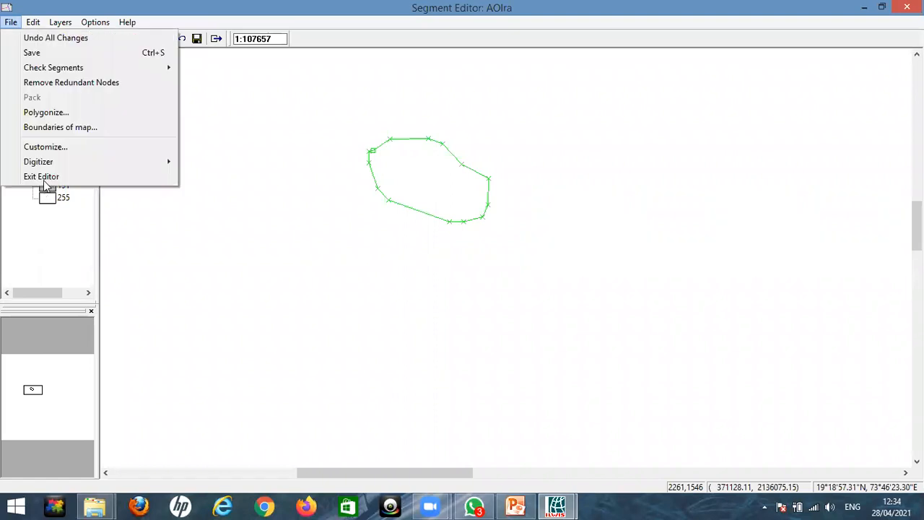
click(46, 181)
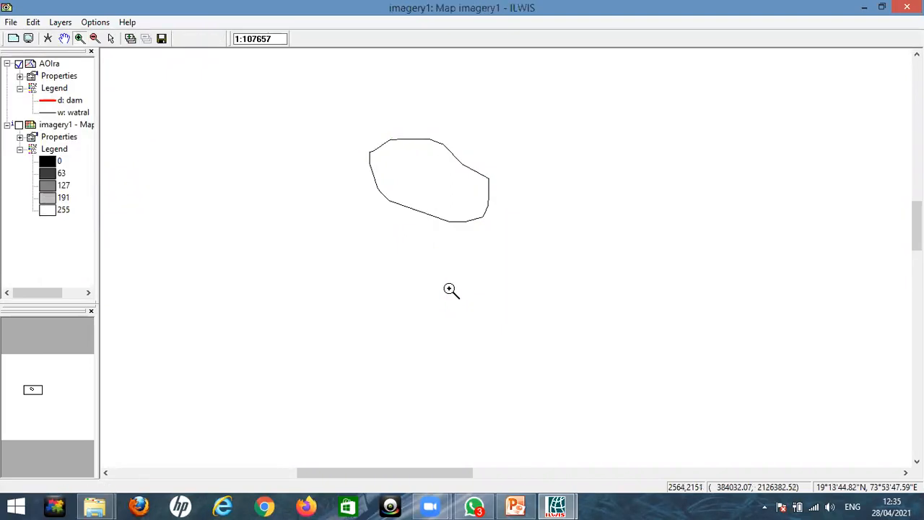
- Calculate the histogram of segment map AOIra, examine the length of the watral segment, and close the histogram
key(alt+Tab)
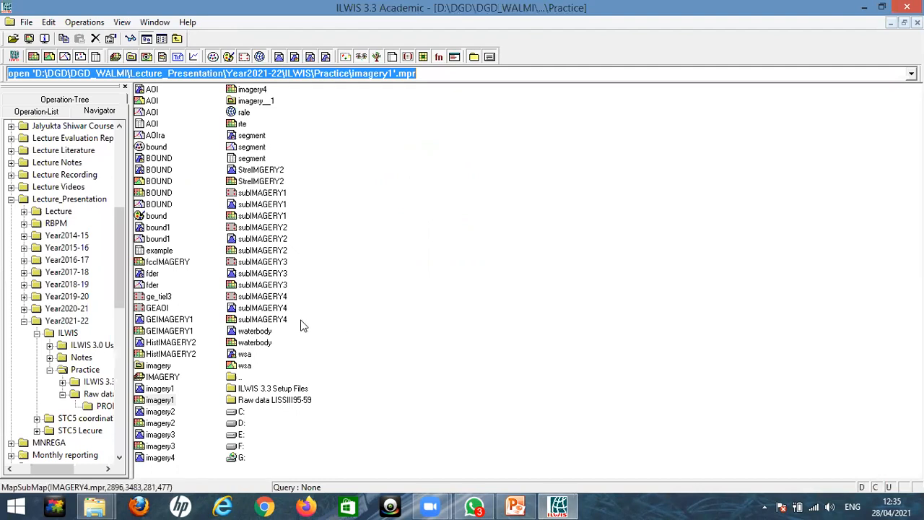
click(156, 137)
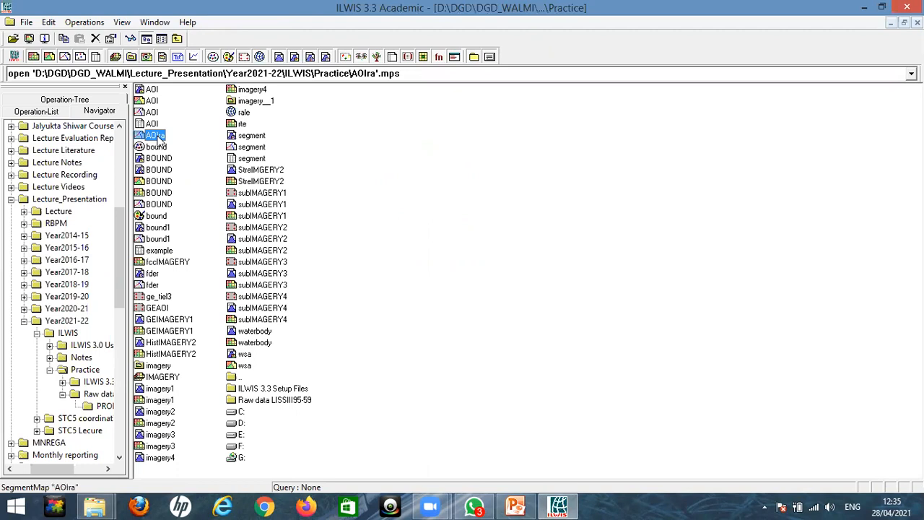
right_click(157, 140)
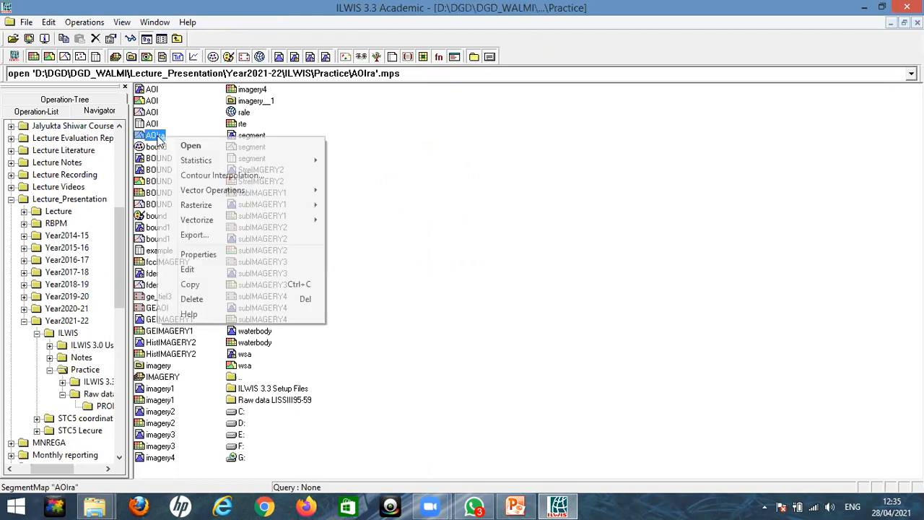
mouse_move(209, 221)
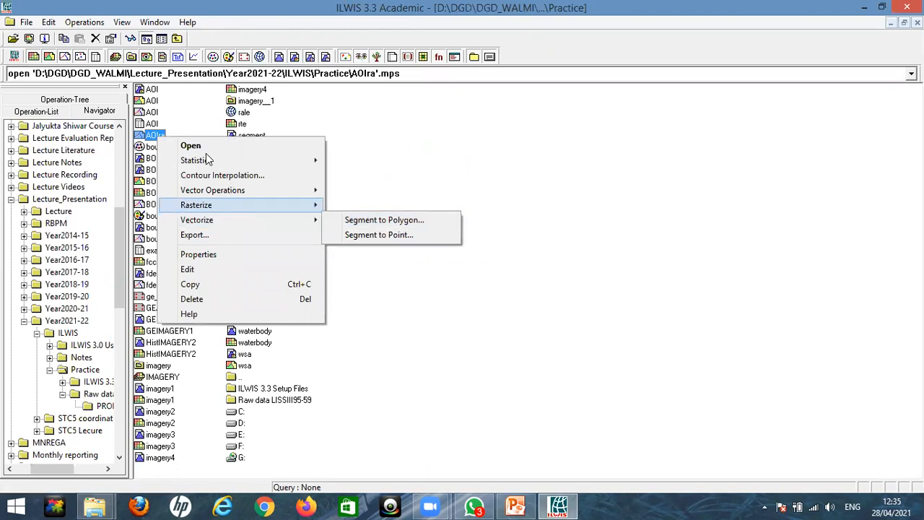
mouse_move(313, 160)
click(367, 160)
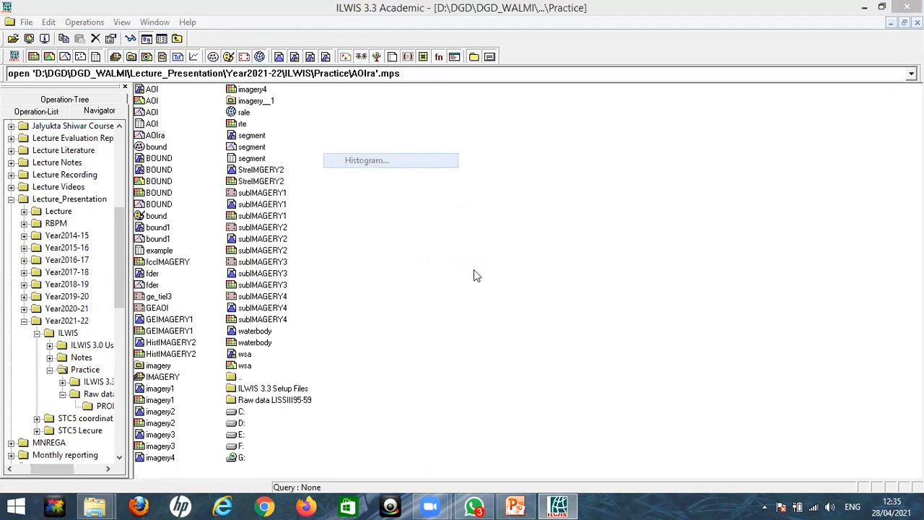
key(Return)
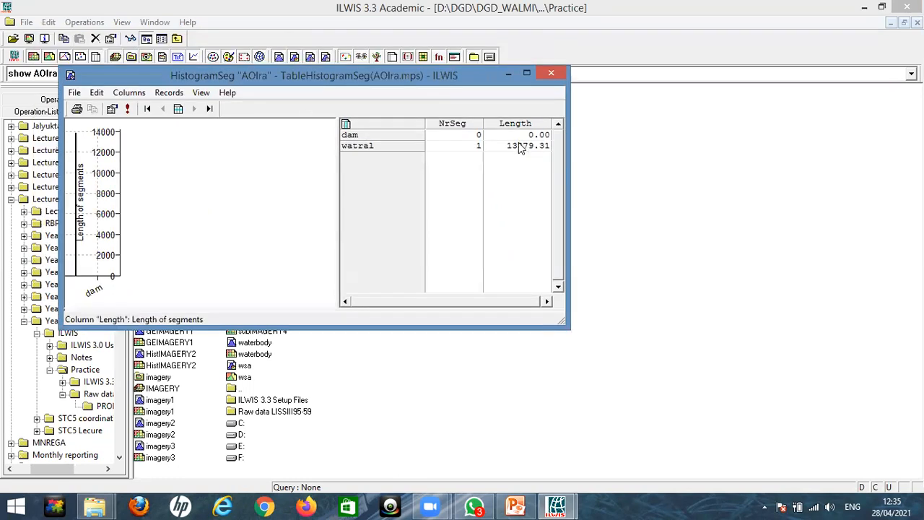
click(520, 144)
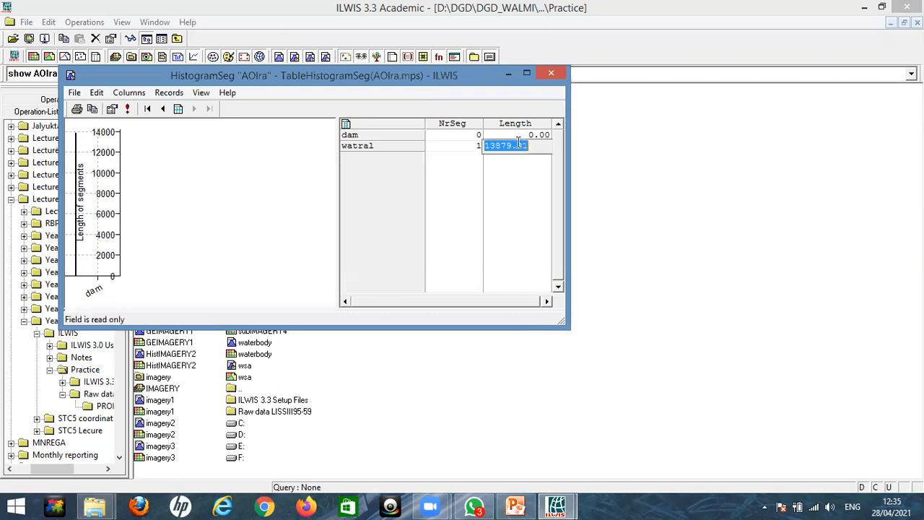
click(553, 74)
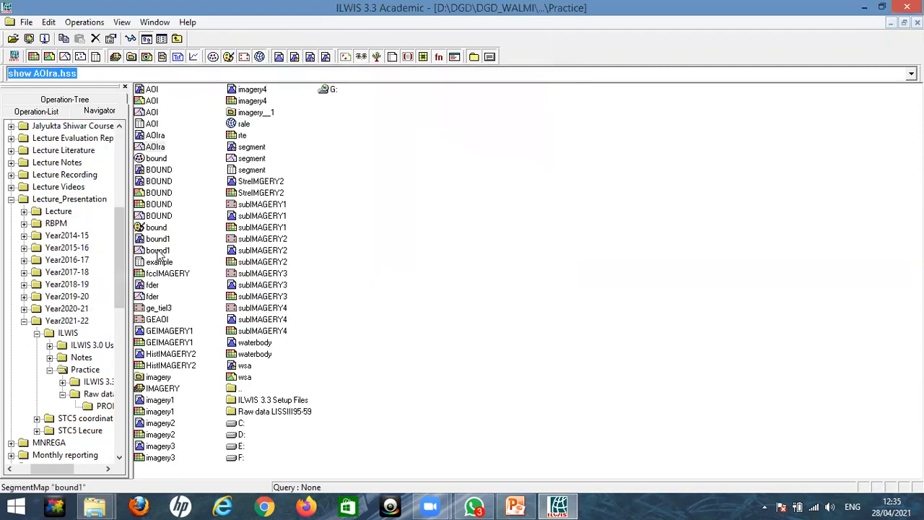
- Polygonize segment map AOIra using unique identifiers, with topology and no auto correction, into output polygon map AOIra
click(159, 148)
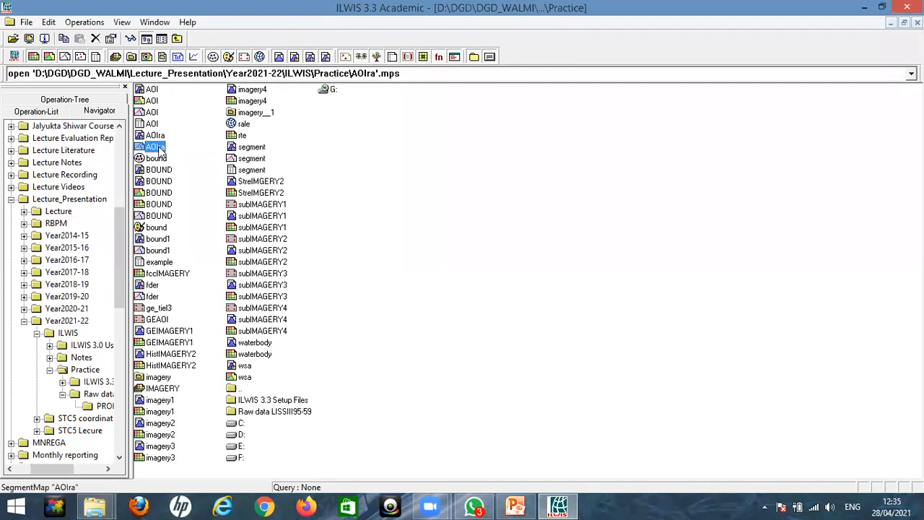
right_click(159, 147)
mouse_move(205, 230)
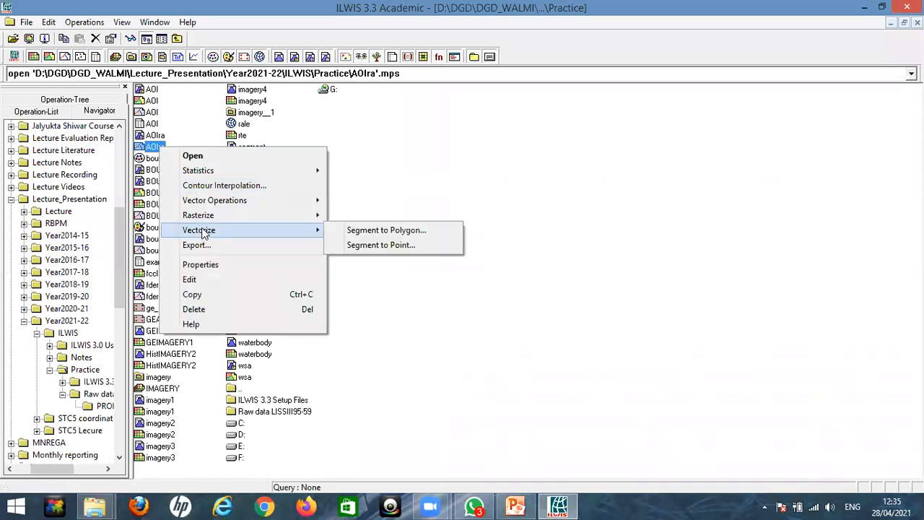
click(372, 231)
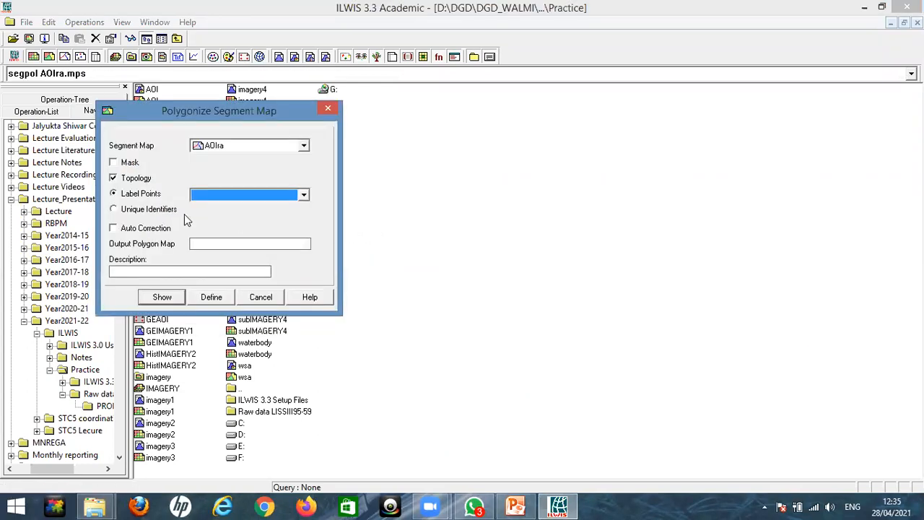
click(121, 209)
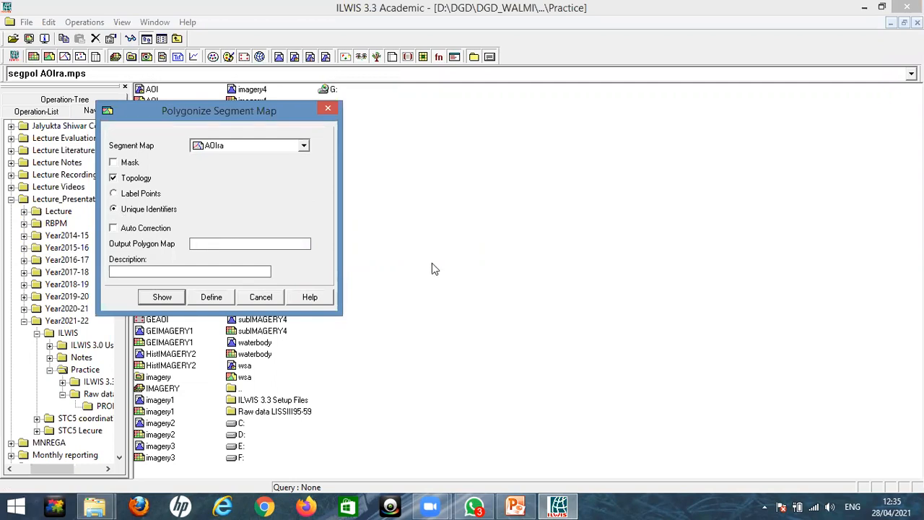
text(AOIra)
click(169, 299)
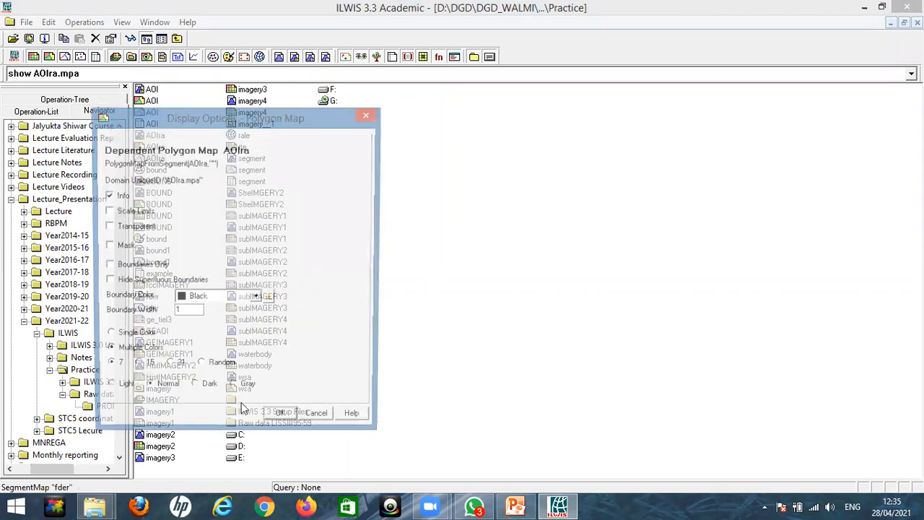
- Display polygon map AOIra with the default options, inspect the polygon up close, and close the map
key(Return)
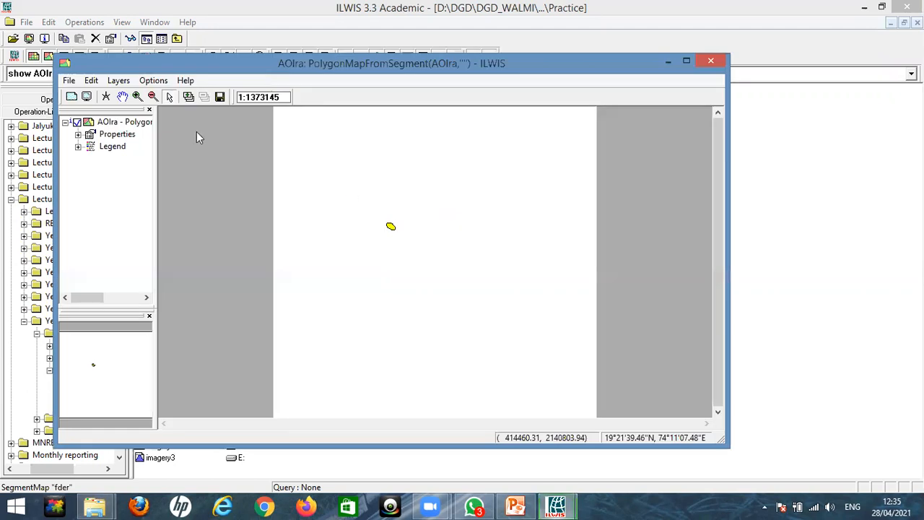
click(137, 98)
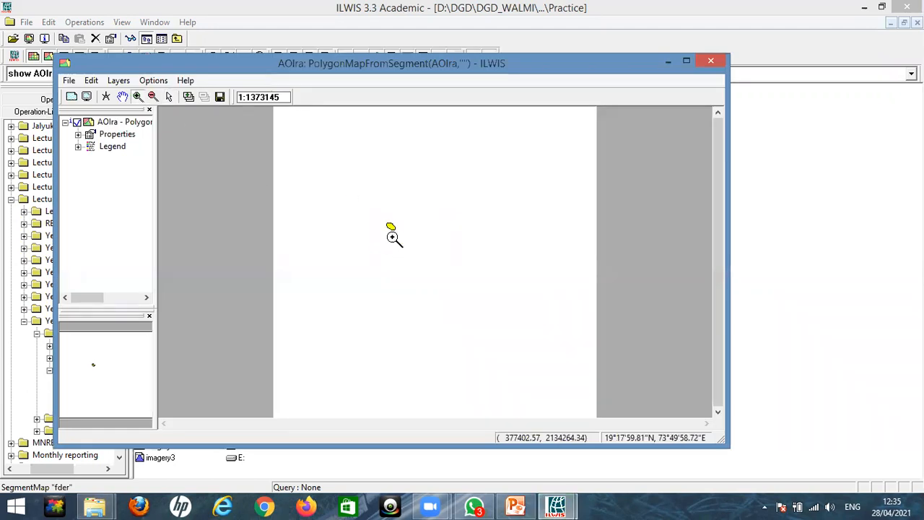
click(381, 237)
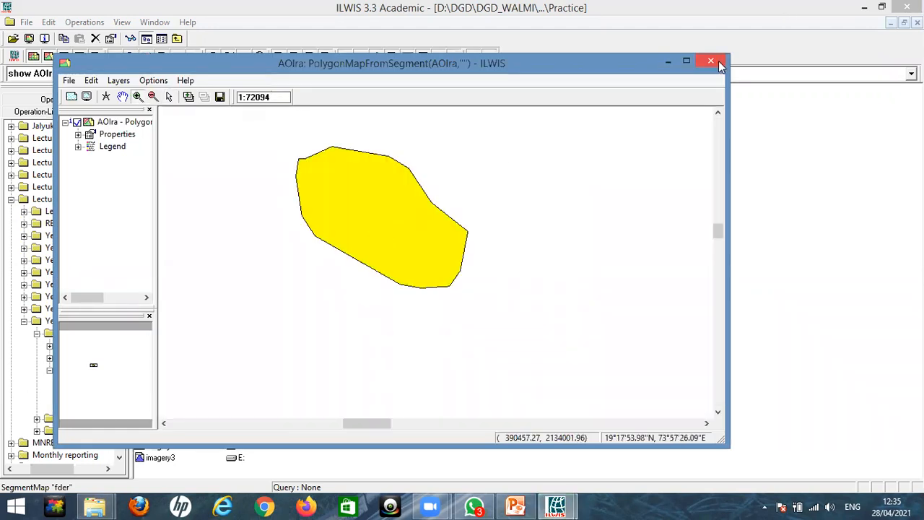
key(alt+F4)
- Calculate the histogram of polygon map AOIra, examine the polygon's perimeter and area, and close the histogram
click(165, 146)
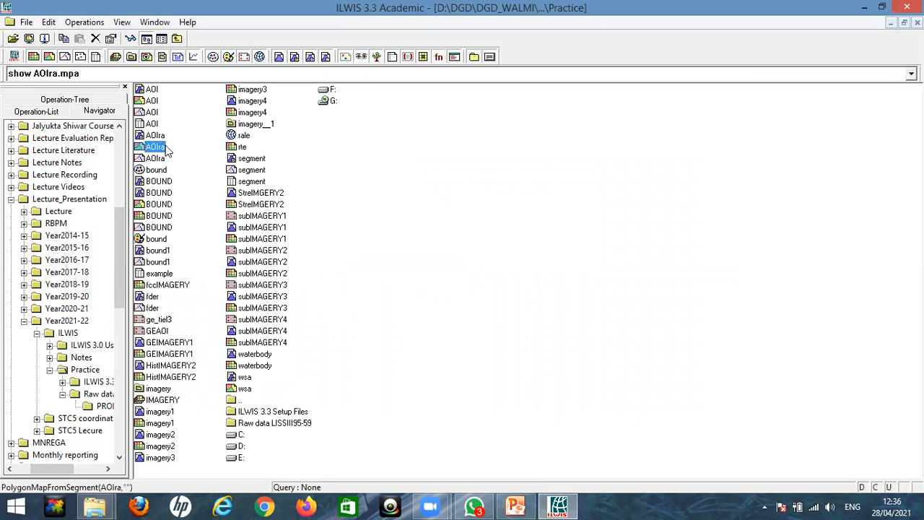
right_click(166, 148)
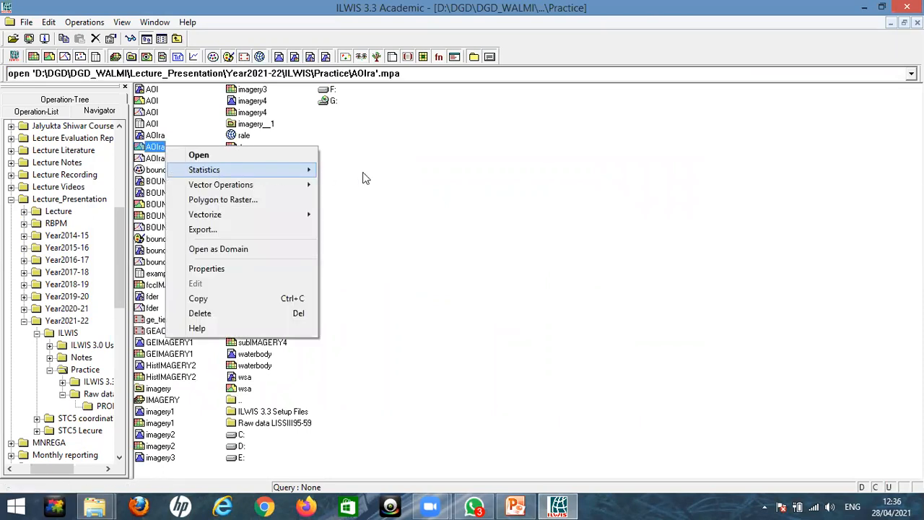
key(Right)
key(Return)
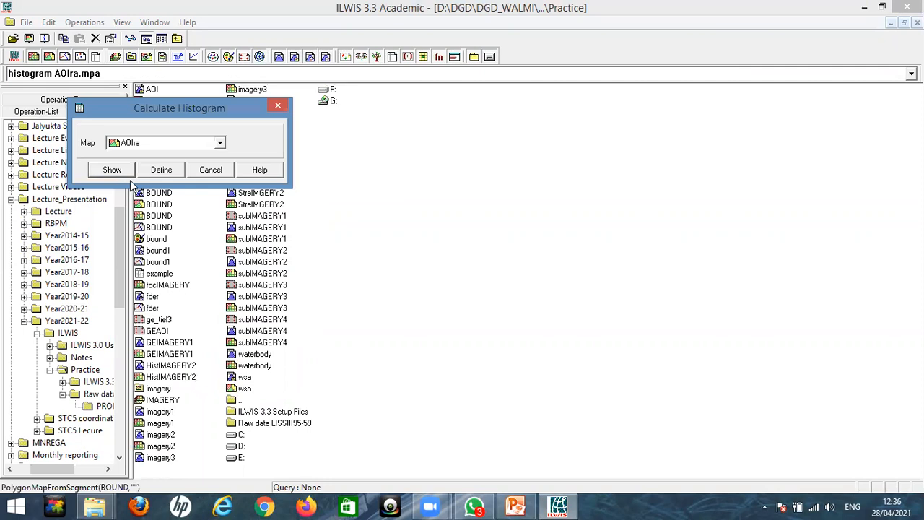
key(Return)
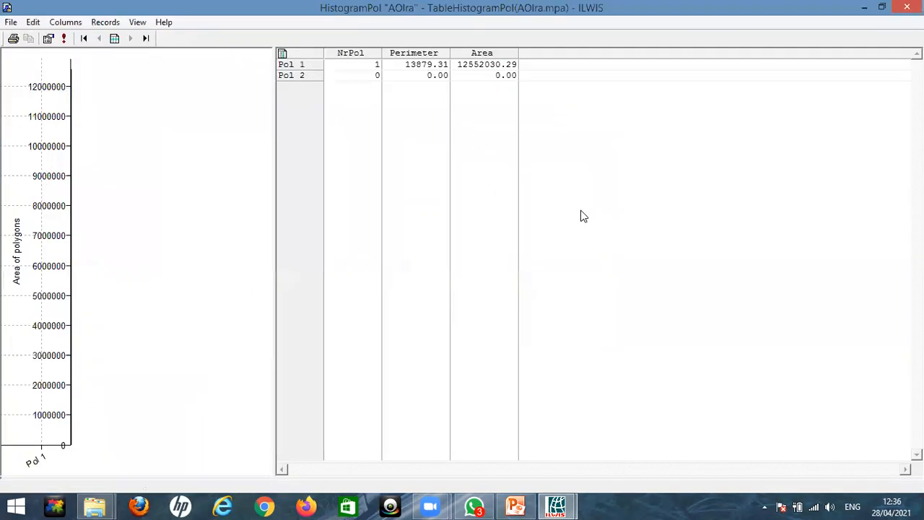
double_click(476, 65)
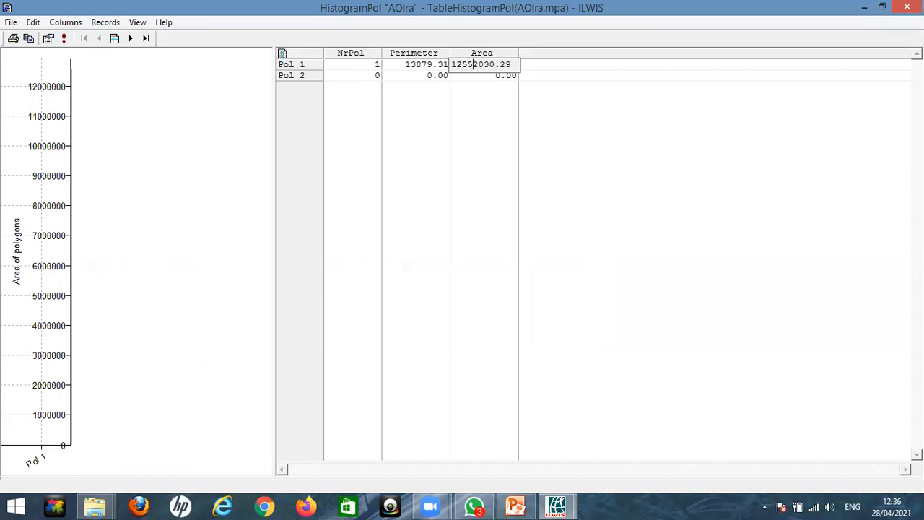
key(alt+F4)
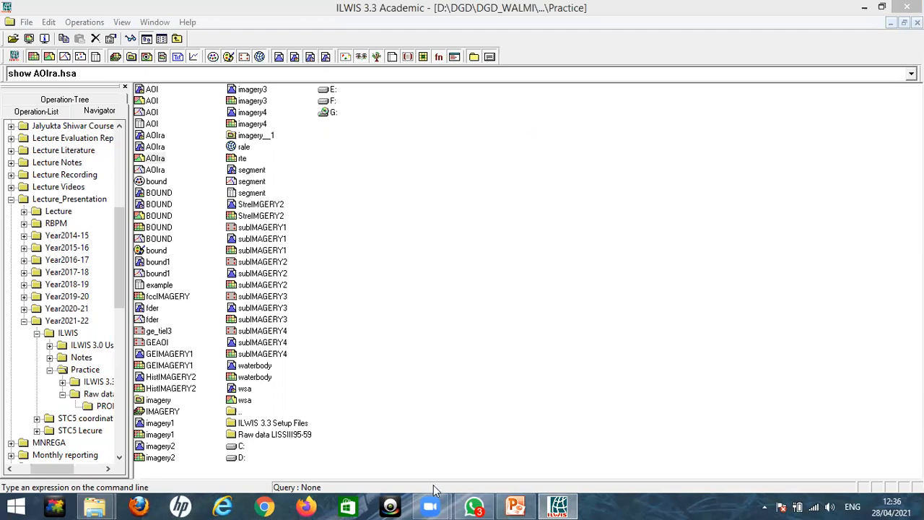
- Switch to the PowerPoint lecture and present it from slide 28 through to the IRS LISS III NIR slide of Imagery3
click(517, 505)
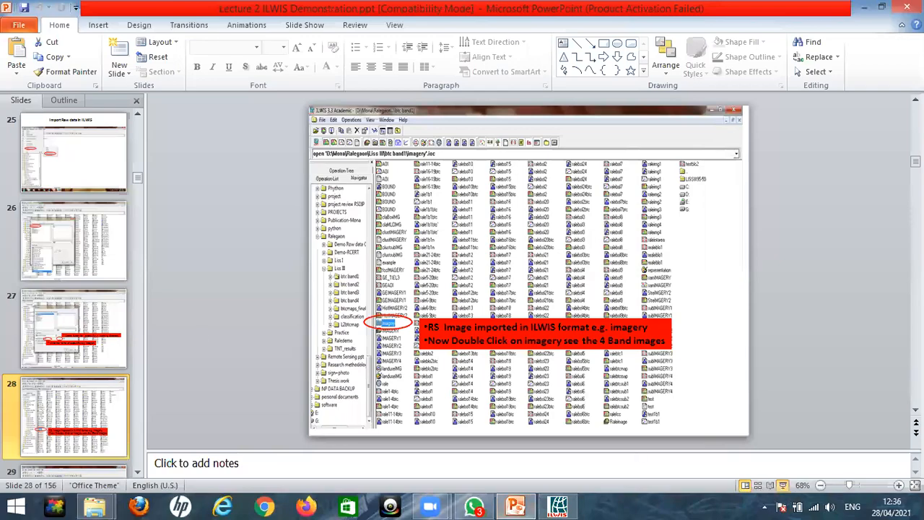
key(shift+F5)
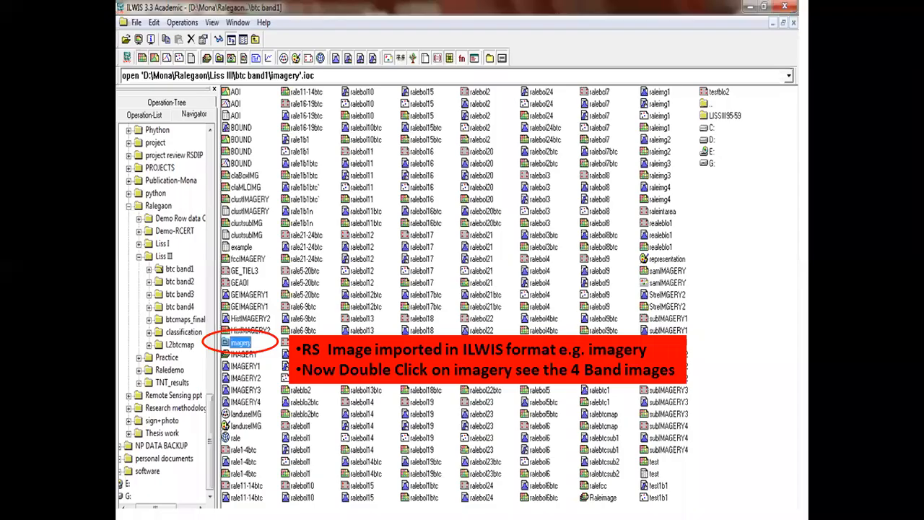
key(Right)
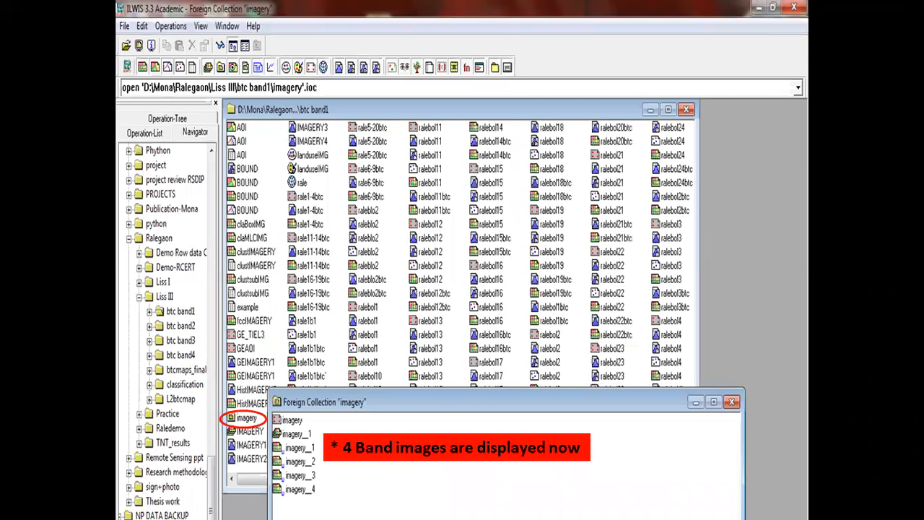
key(Right)
key(Right)
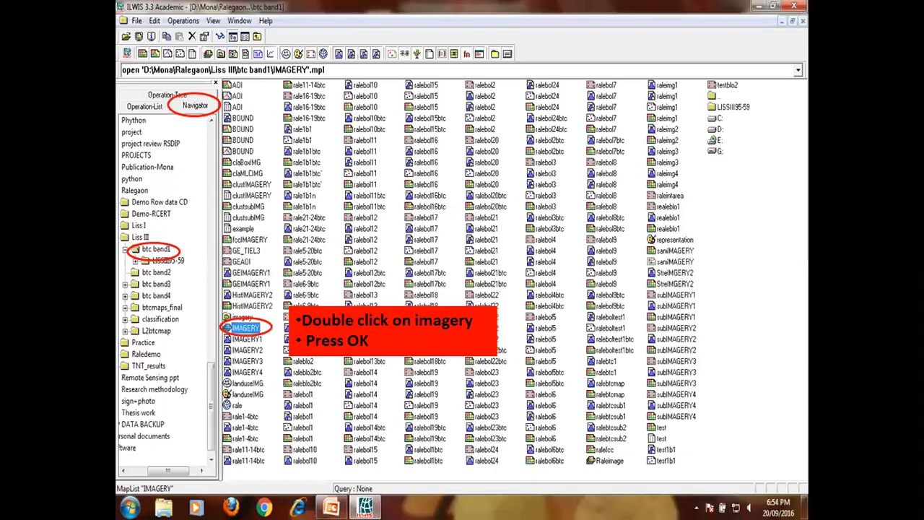
key(Right)
key(Right)
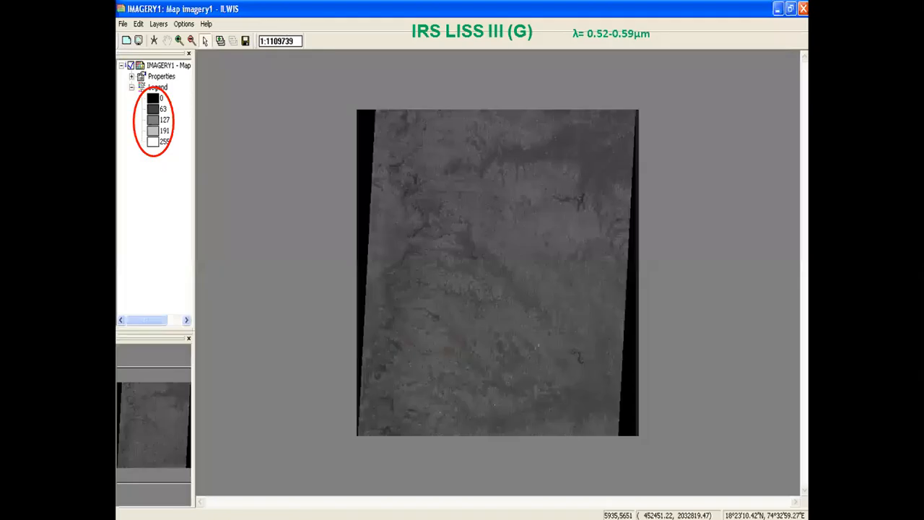
key(Right)
key(Right)
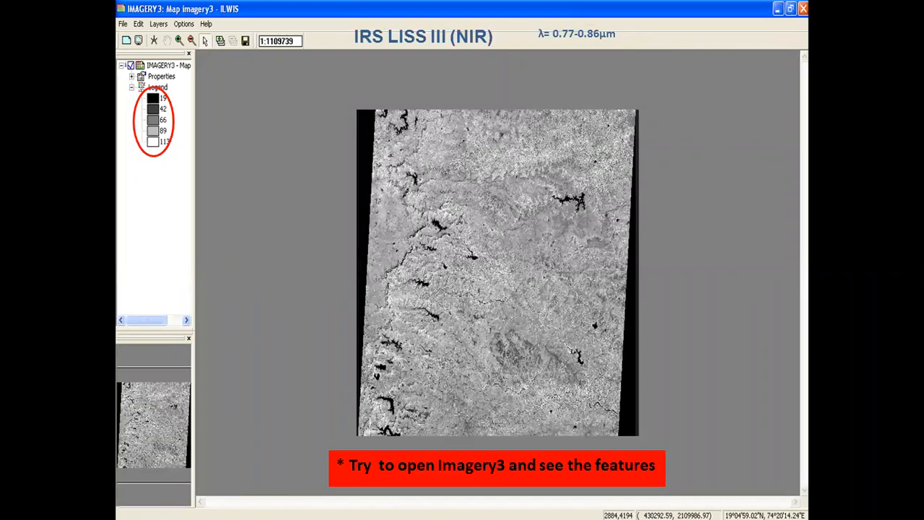
- Compare the green, red and NIR band slides of imagery1, imagery2 and imagery3, and end the slide show
key(Left)
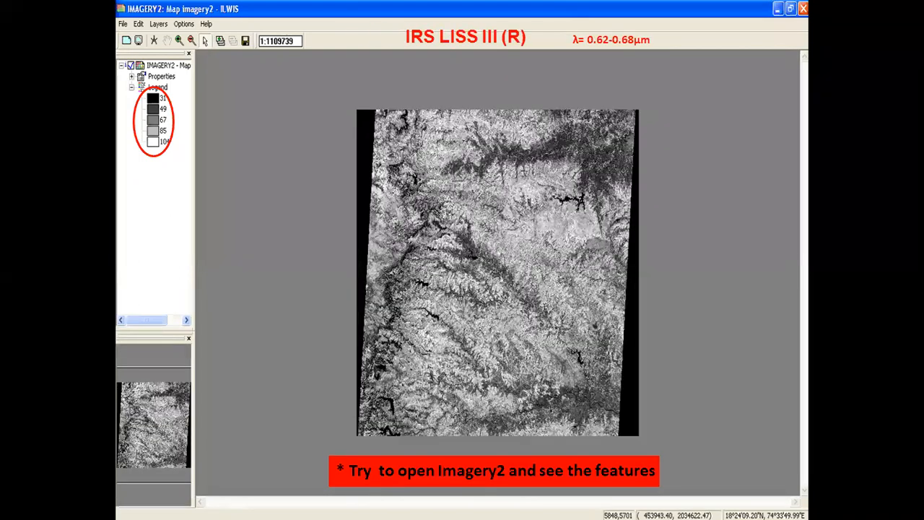
key(Left)
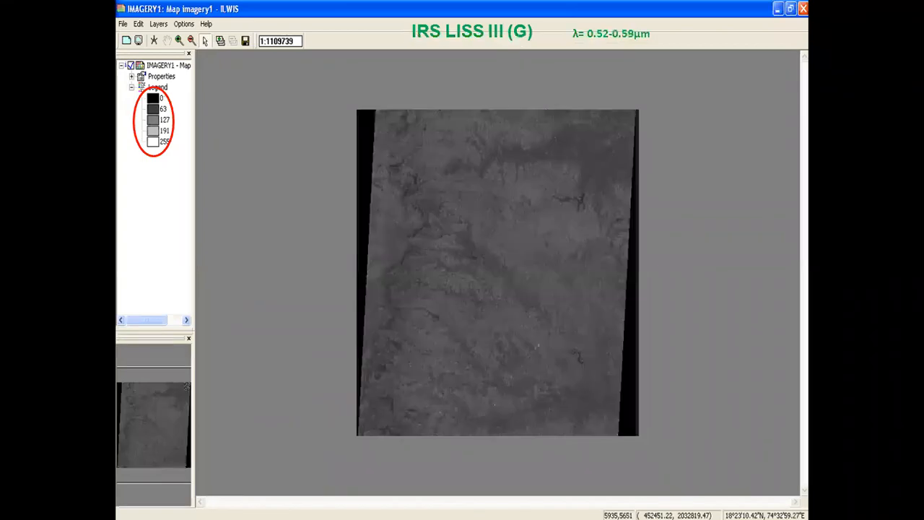
key(Left)
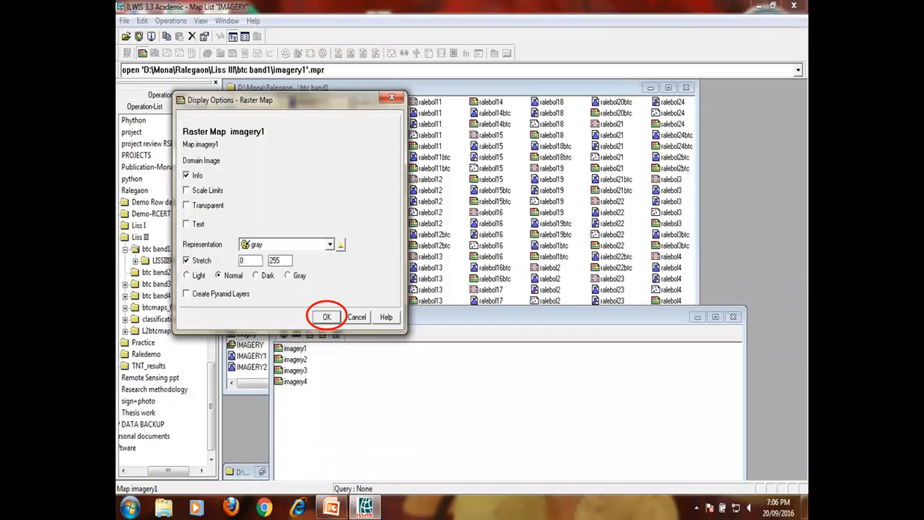
key(Right)
key(Right)
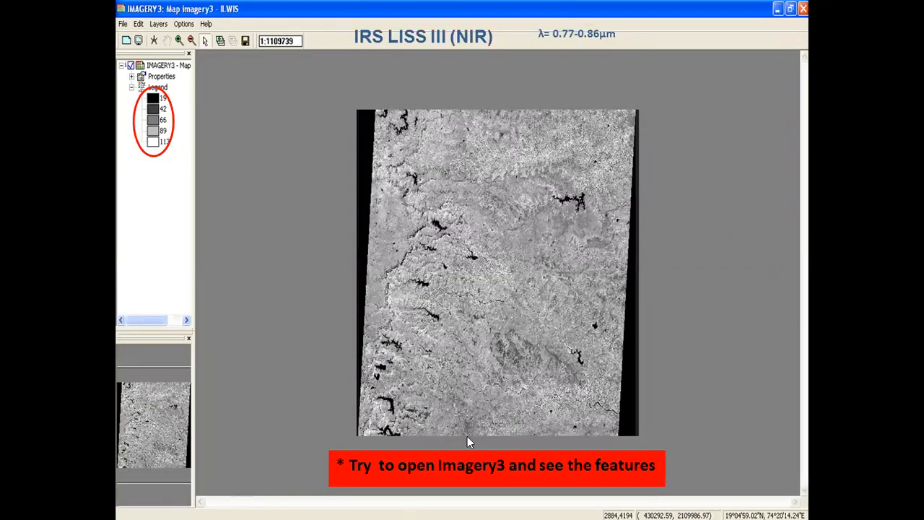
key(Escape)
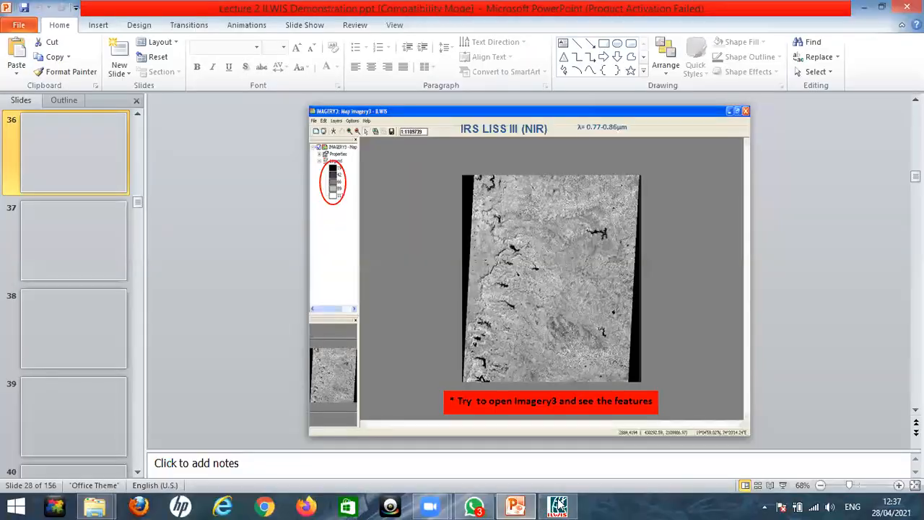
- Switch to ILWIS, display raster map imagery2 in gray with the default stretch of 31 to 104, and close it
click(558, 504)
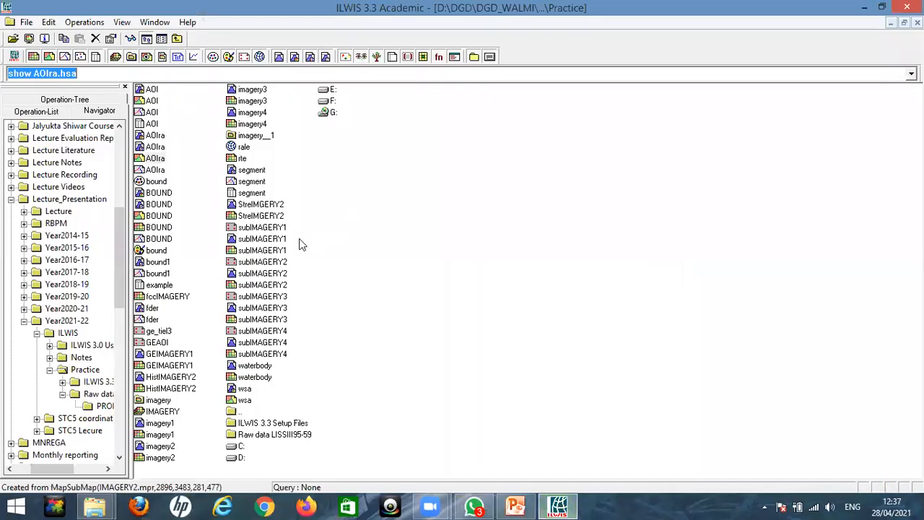
click(190, 343)
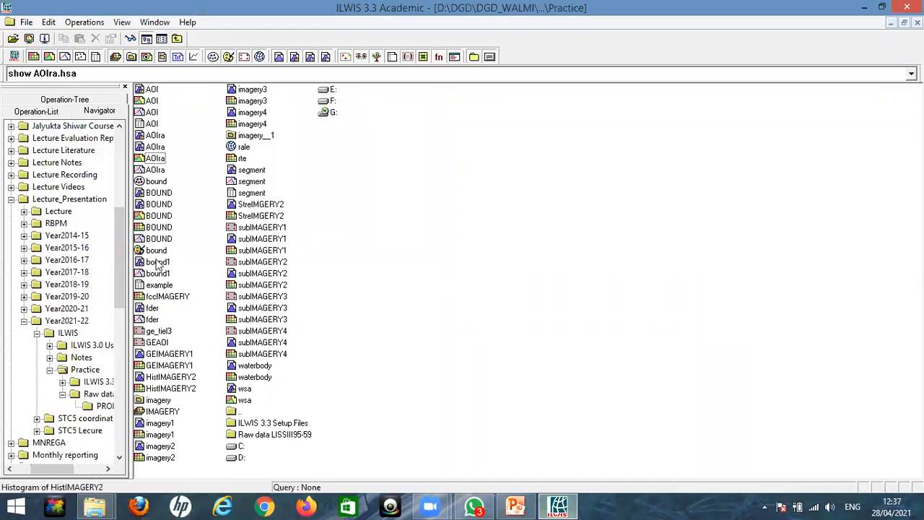
click(170, 425)
click(162, 435)
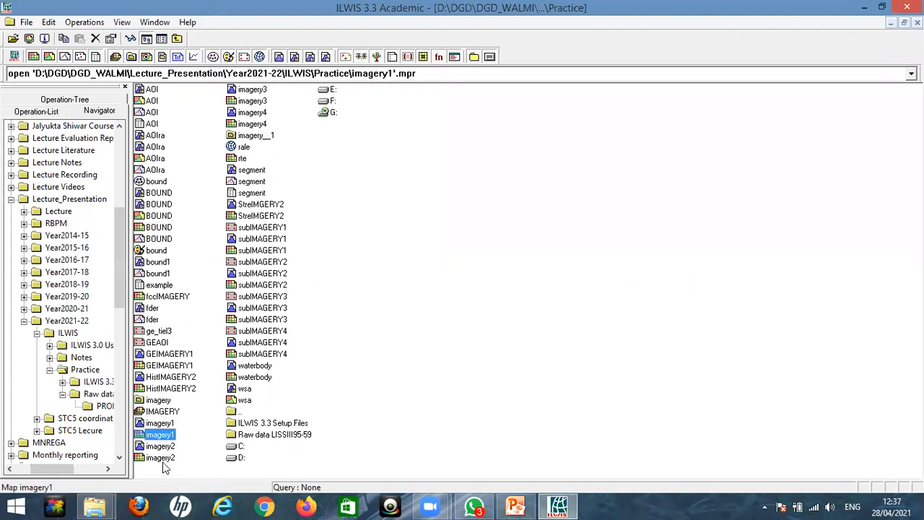
click(163, 458)
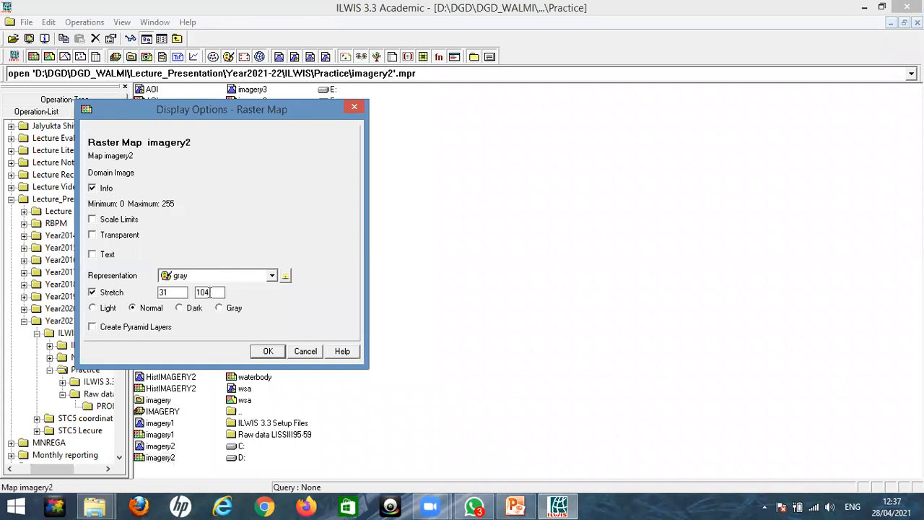
click(275, 352)
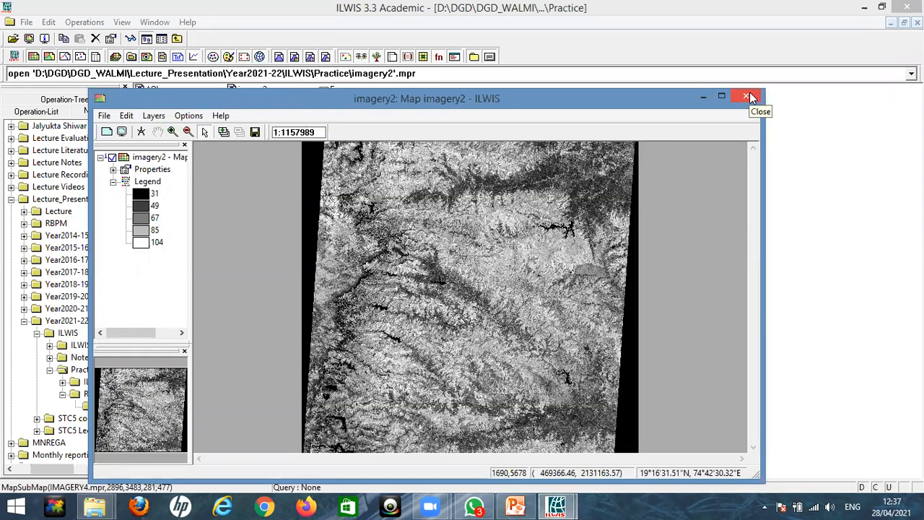
click(748, 97)
- Linearly stretch raster map imagery1 at 1.00 percent into output map str, display it with the default options, and close it
click(161, 435)
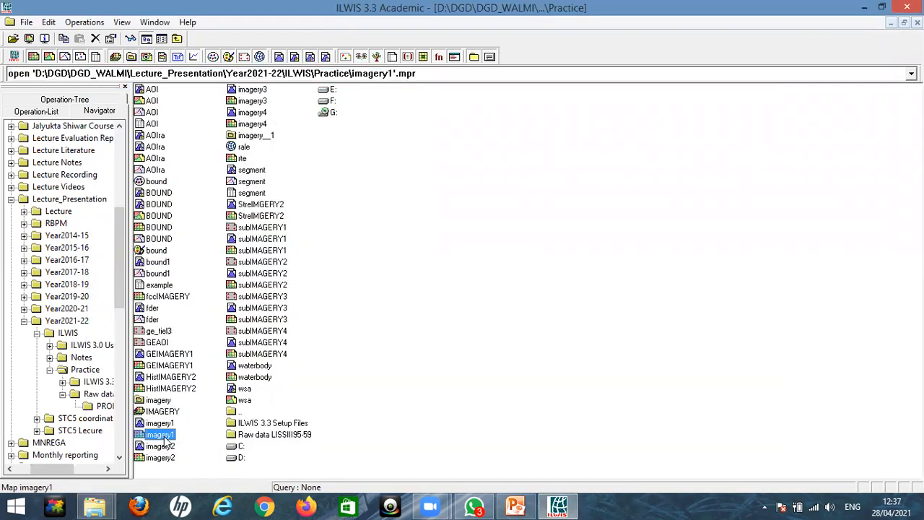
right_click(165, 440)
mouse_move(217, 281)
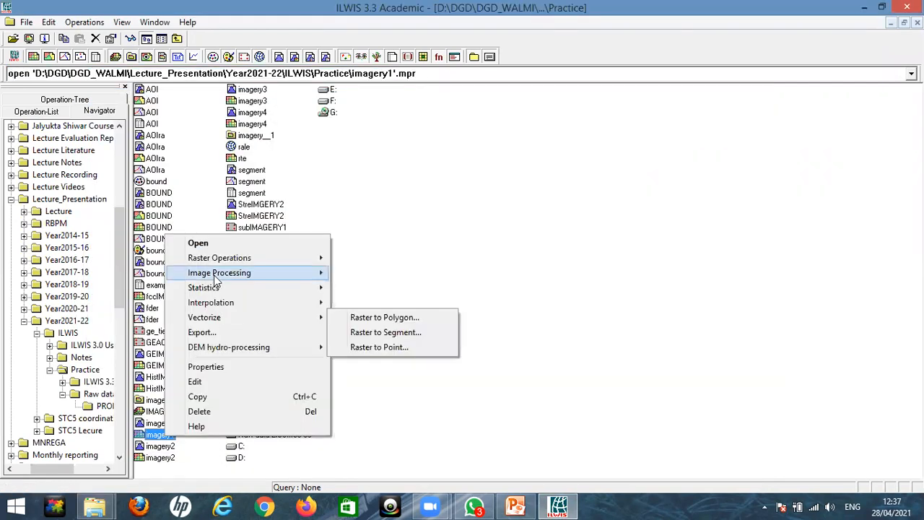
click(363, 288)
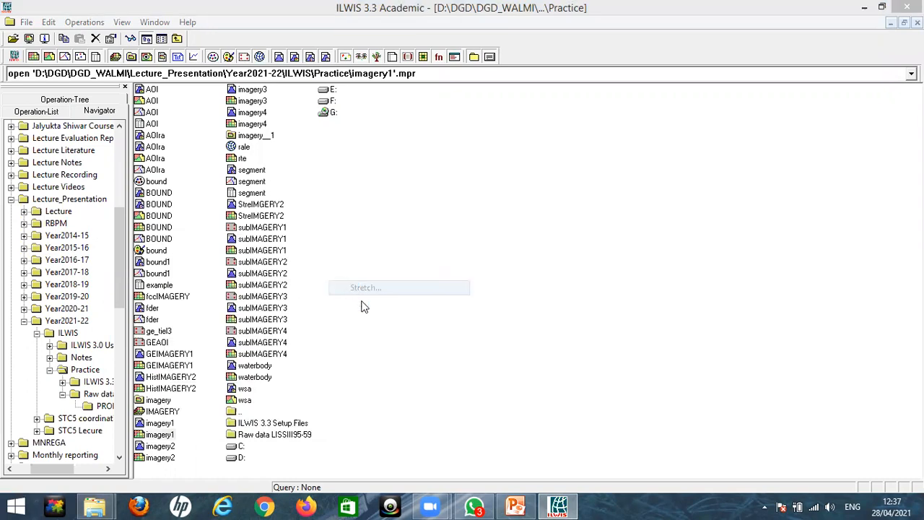
text(s)
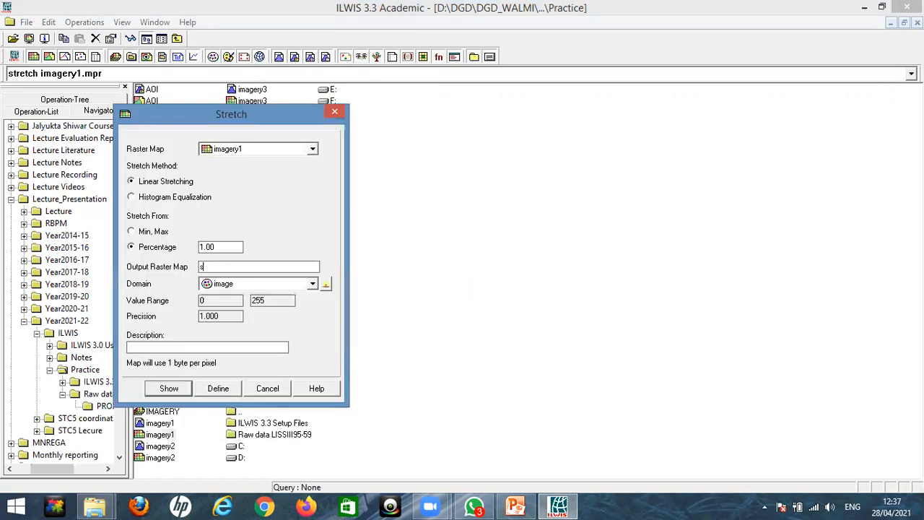
text(tr)
click(170, 390)
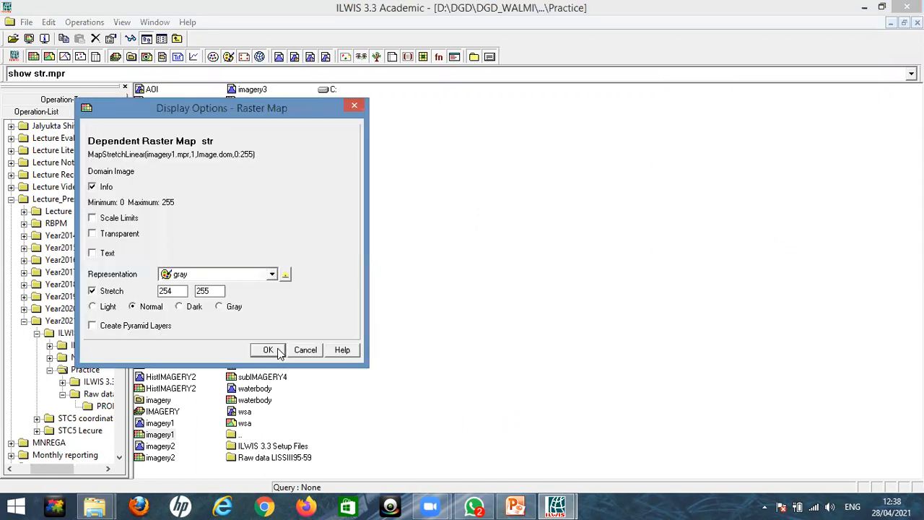
key(Return)
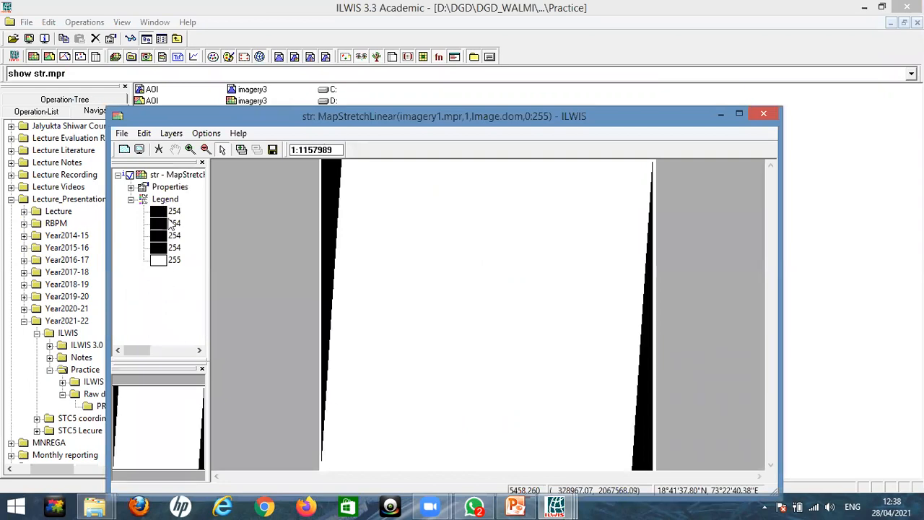
key(alt+F4)
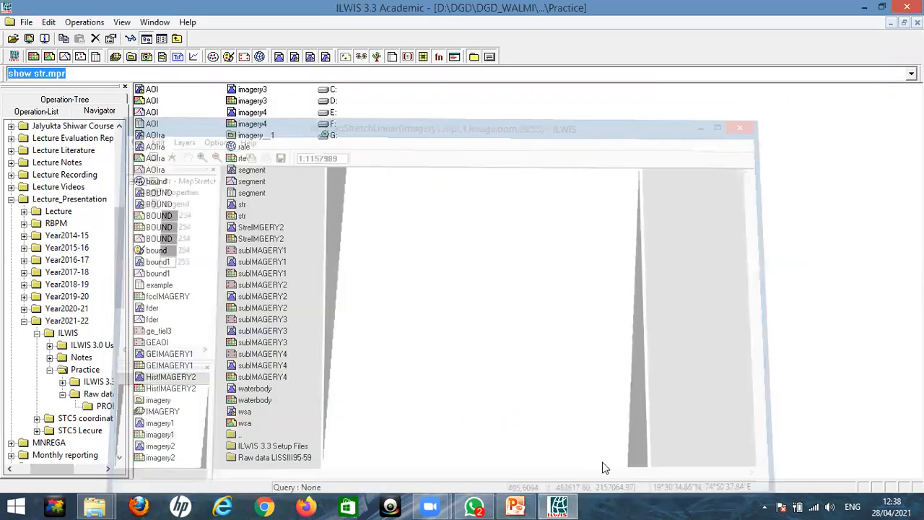
- Switch to the PowerPoint lecture and look through the slides on DN values, map lists and FCC display
key(alt+Tab)
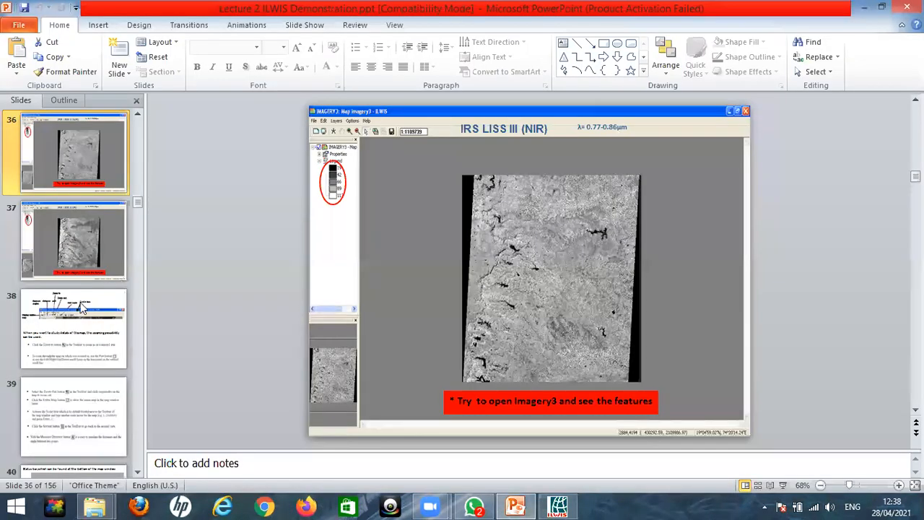
scroll(77, 307, down, 1)
scroll(74, 316, down, 4)
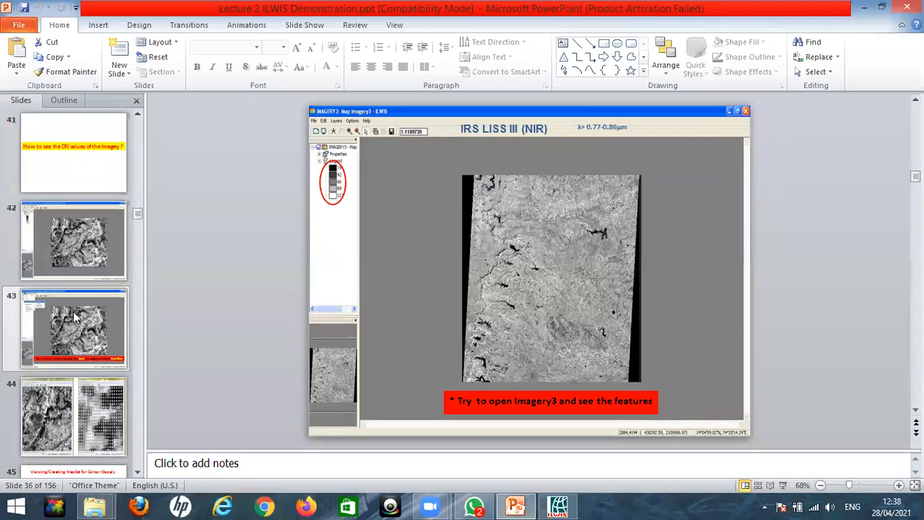
scroll(75, 359, down, 1)
scroll(82, 272, down, 1)
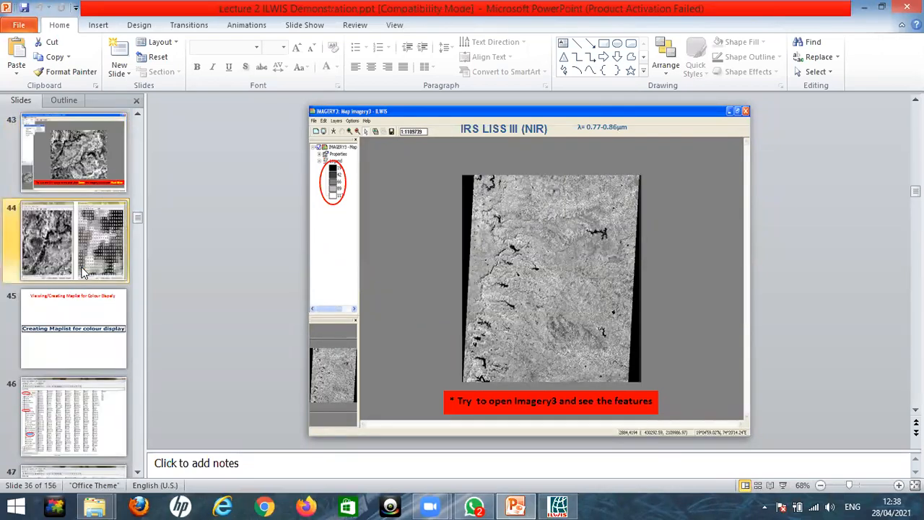
click(82, 272)
scroll(82, 272, down, 3)
scroll(81, 273, down, 3)
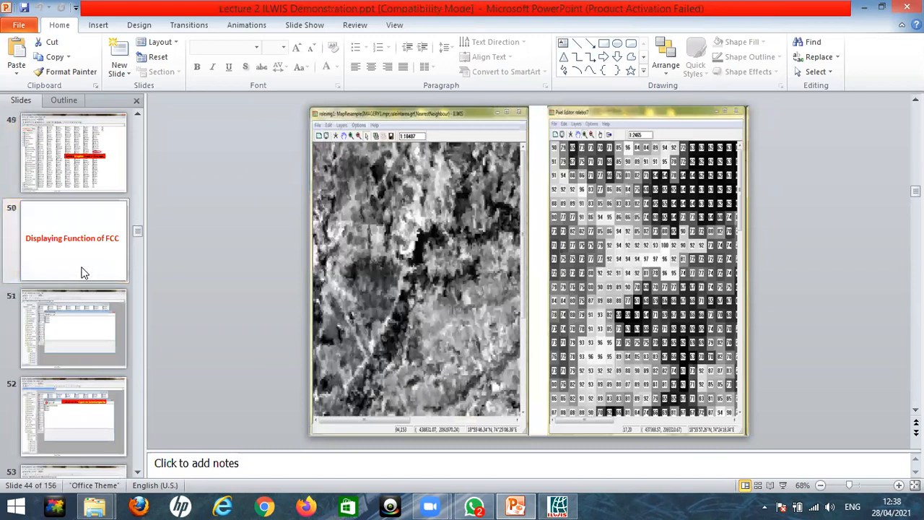
- Go back to slides 34 to 36 and review the band images of imagery1, imagery2 and imagery3
click(84, 261)
scroll(84, 261, up, 7)
click(87, 294)
scroll(87, 265, up, 7)
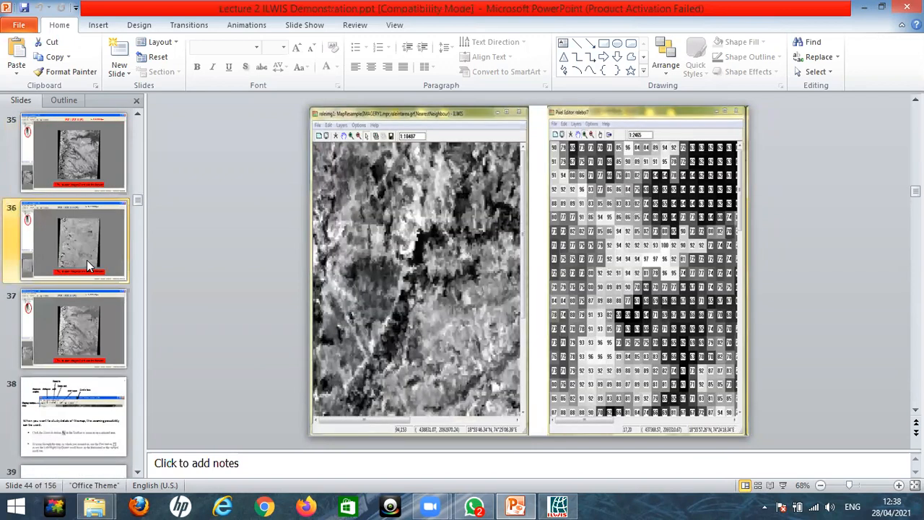
click(87, 262)
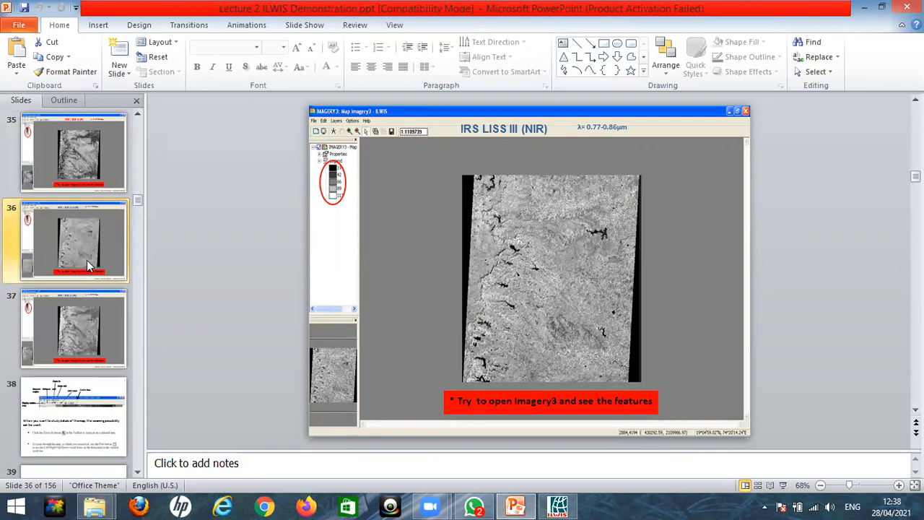
scroll(87, 262, up, 2)
click(85, 261)
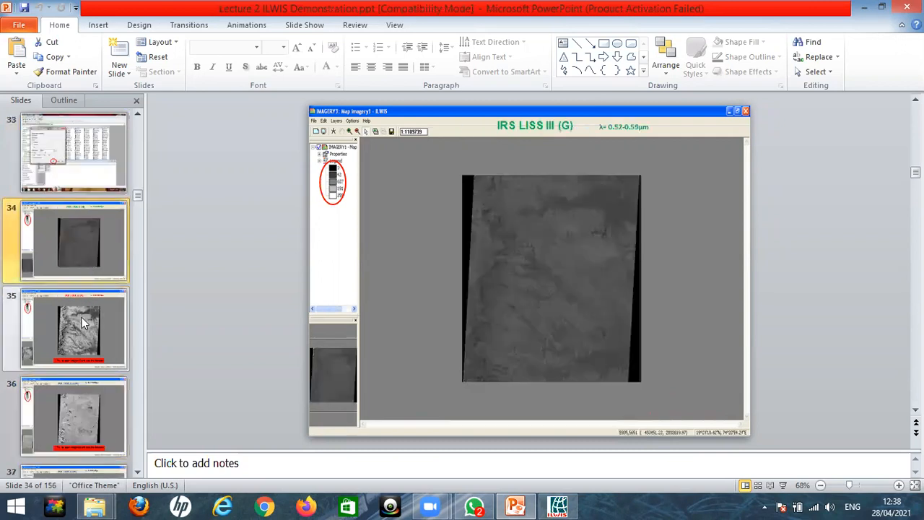
click(82, 316)
- Find the linear stretching section of the lecture and open slide 71 with the DN value range of imagery2
scroll(82, 316, down, 17)
scroll(82, 315, down, 11)
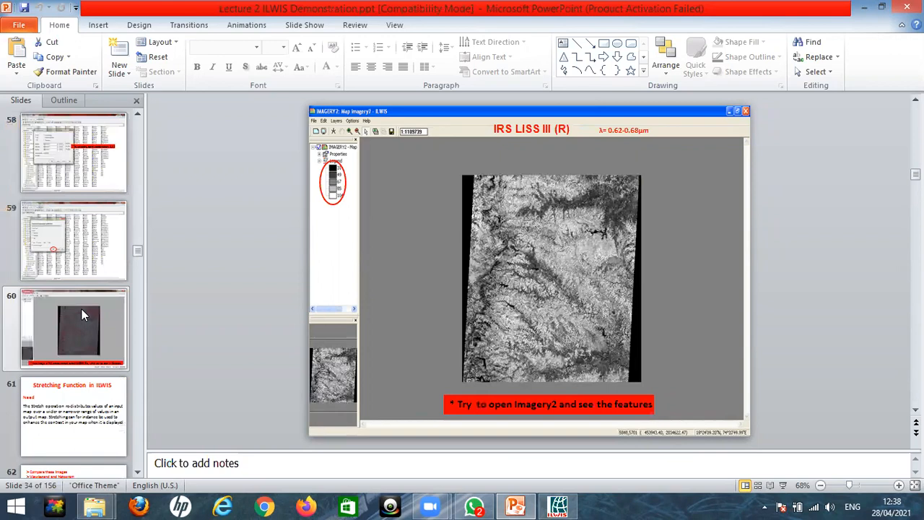
click(53, 348)
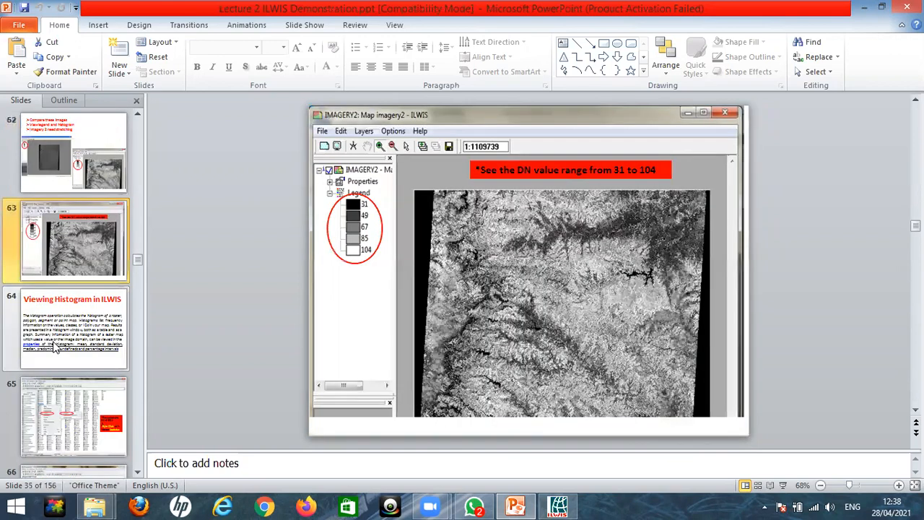
scroll(56, 342, down, 8)
click(83, 333)
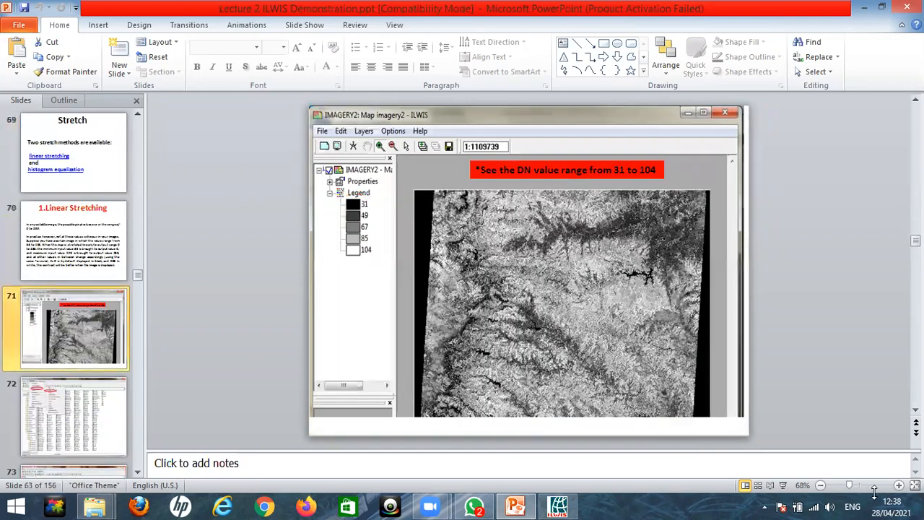
- Present the stretching slides from slide 71 up to the Stretch settings for IMAGERY2 with linear stretching
key(shift+F5)
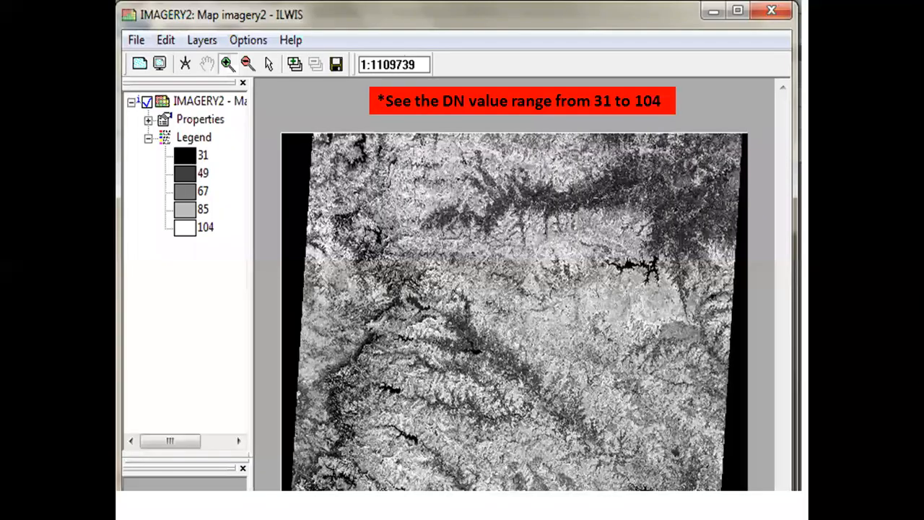
key(Right)
key(Right)
key(Right)
key(Right)
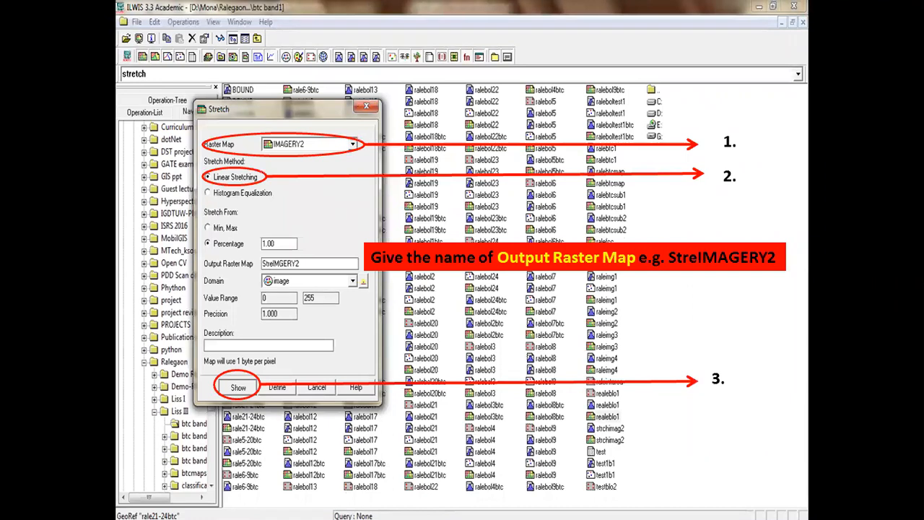
key(Right)
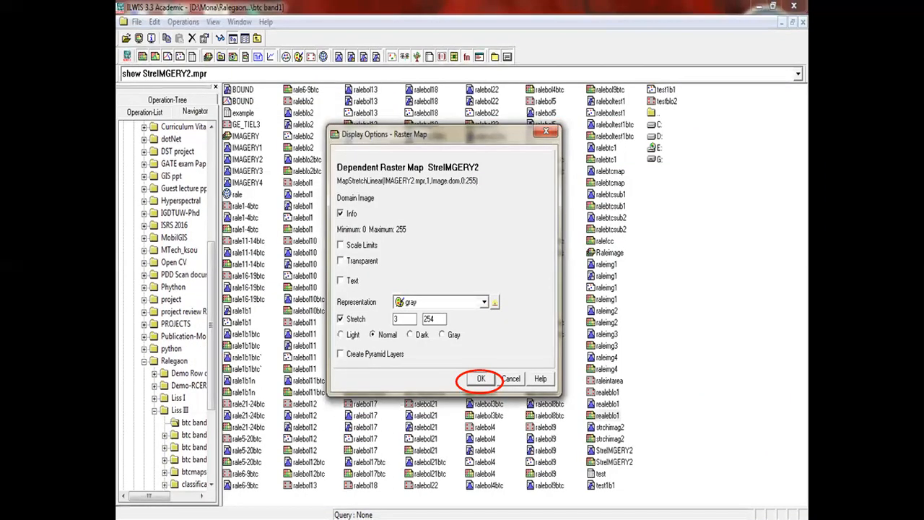
key(Right)
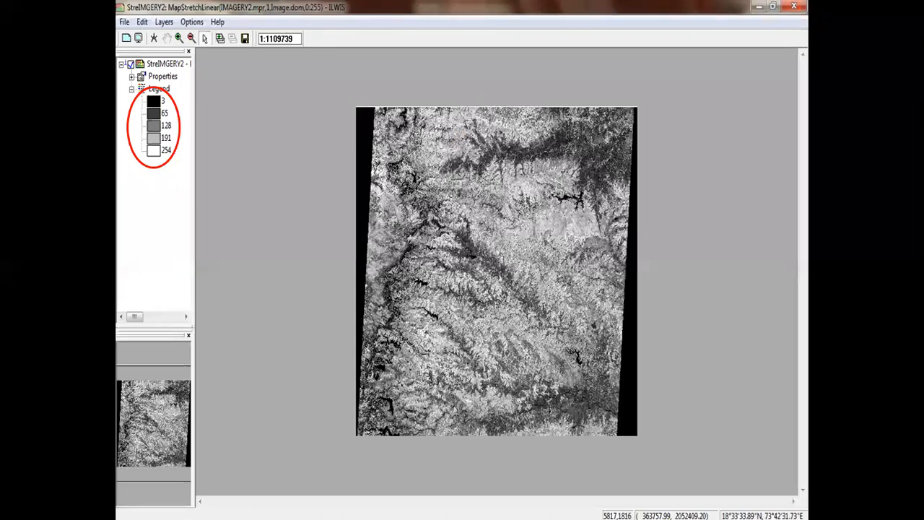
key(Right)
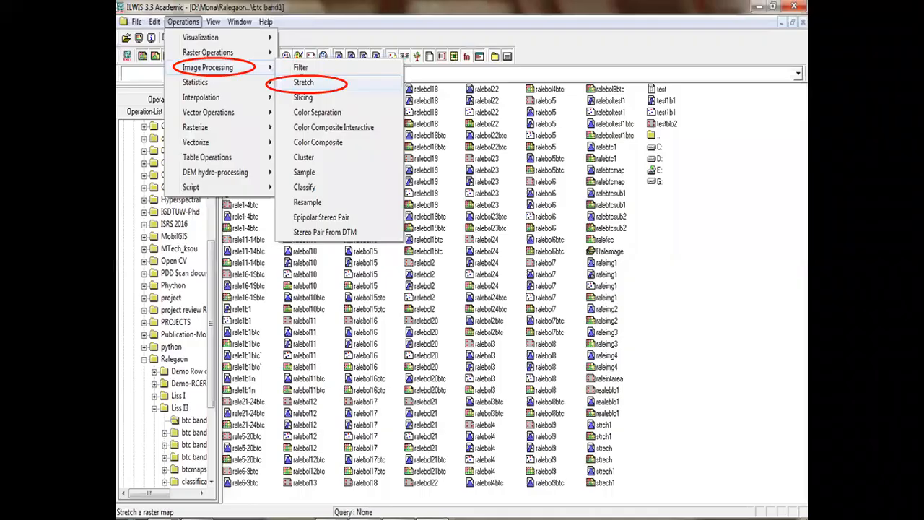
key(Right)
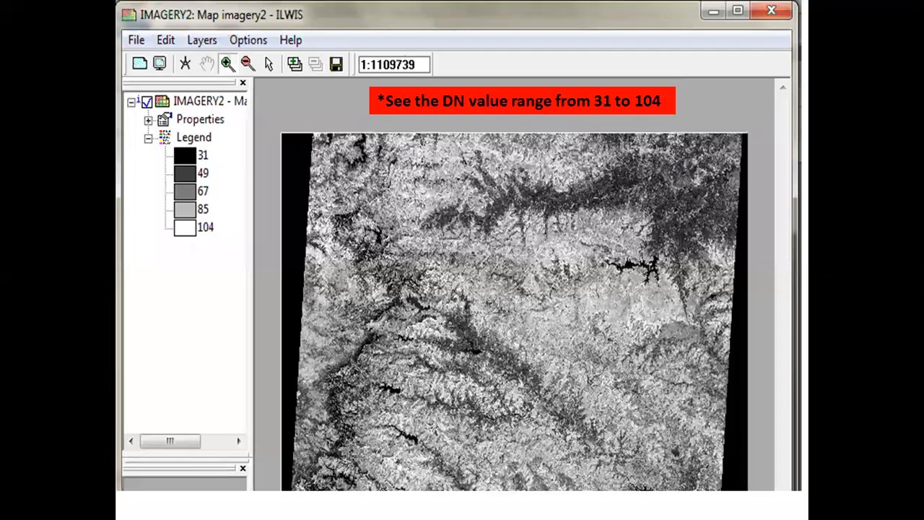
key(Right)
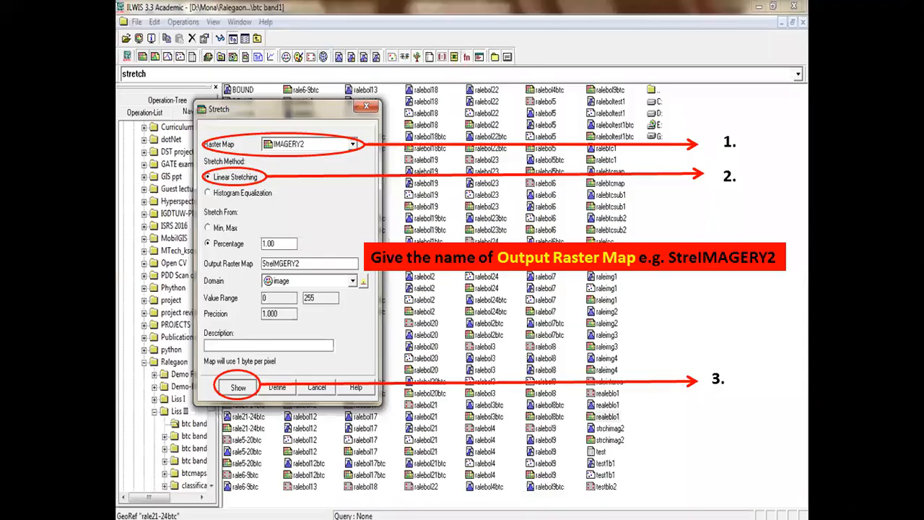
key(Right)
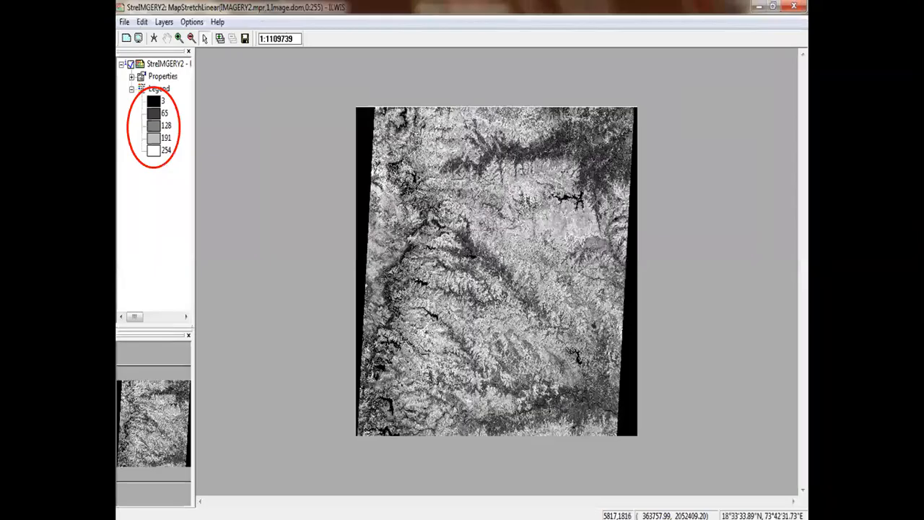